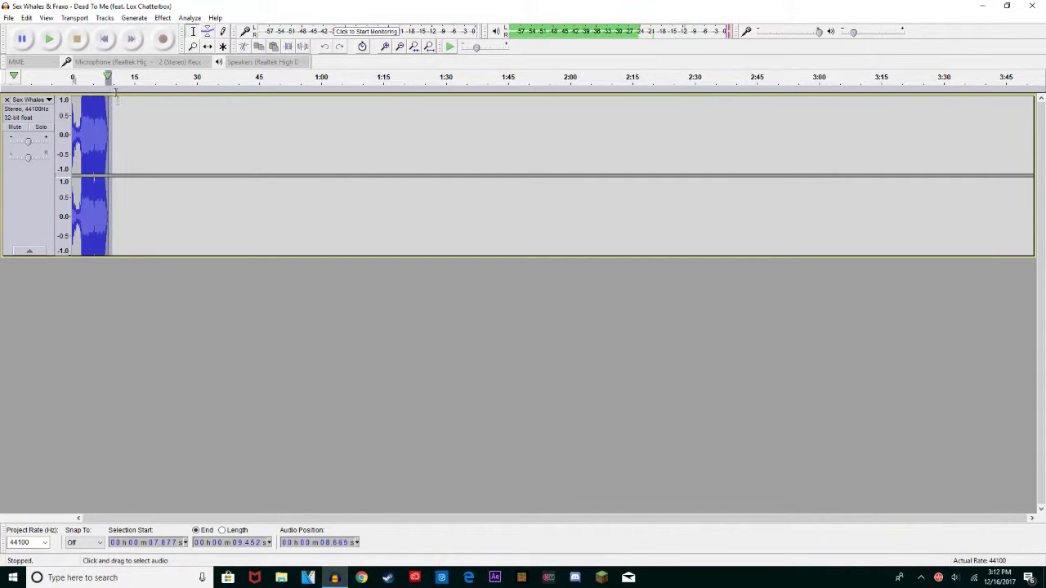
# Step: Switch to Cinema 4D and import Shine my shoes.obj with the existing OBJ import settings
pyautogui.click(57, 49)
pyautogui.click(8, 17)
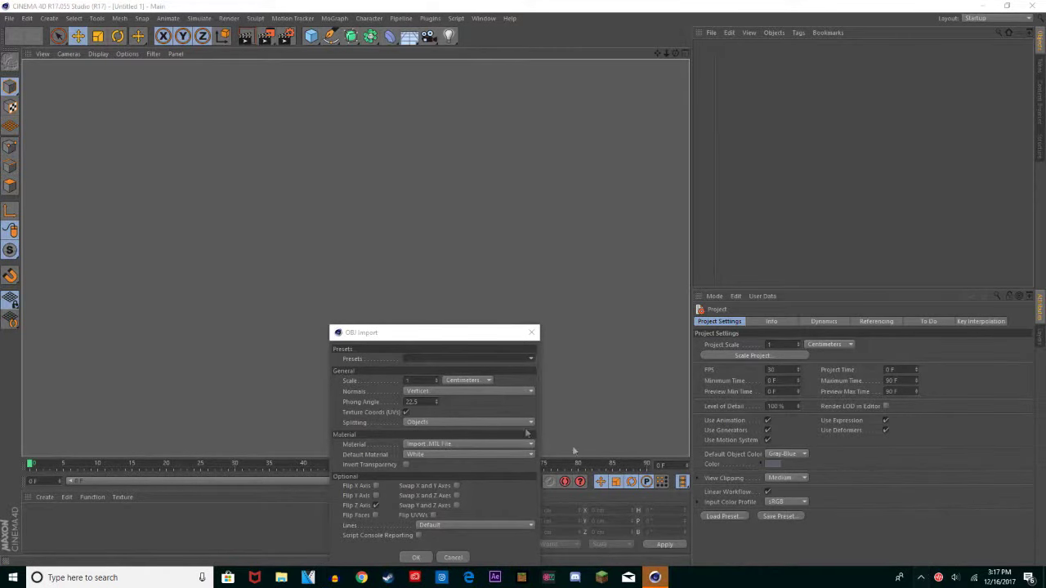
pyautogui.click(416, 557)
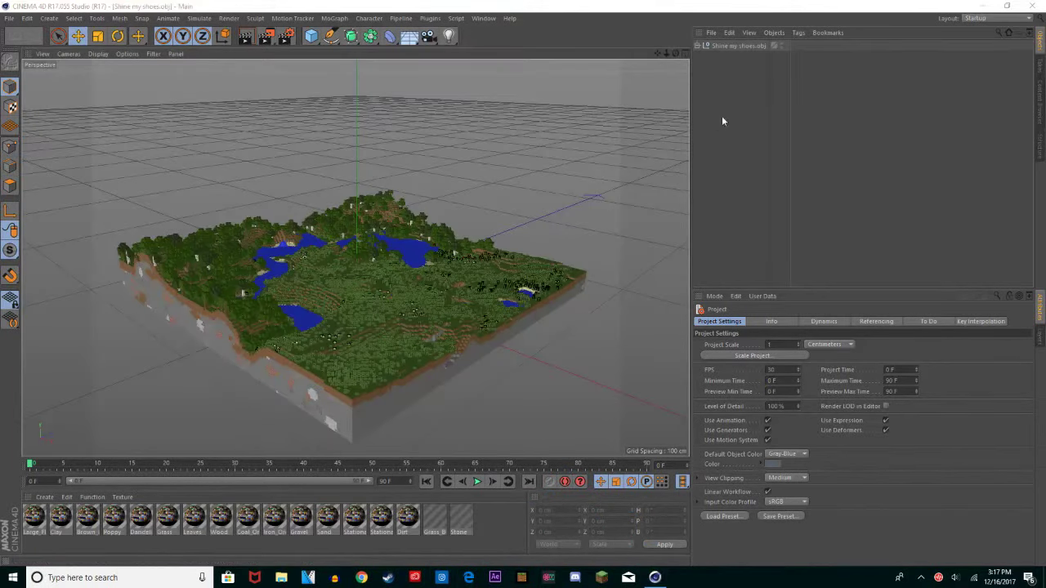
# Step: Enlarge the Shine my shoes.obj world by setting its X, Y and Z scale to 100
pyautogui.click(733, 45)
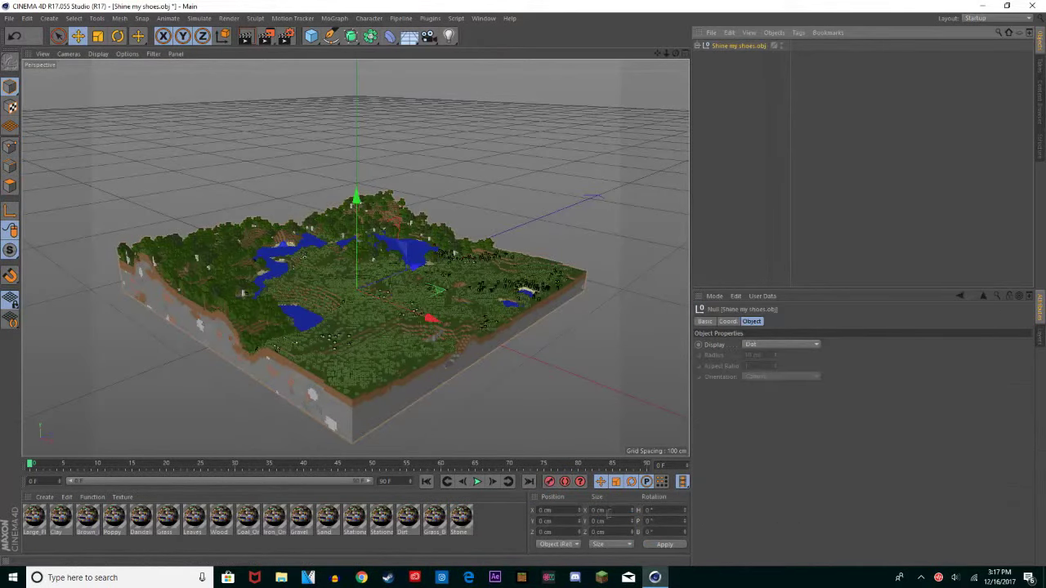
pyautogui.click(612, 545)
pyautogui.click(619, 512)
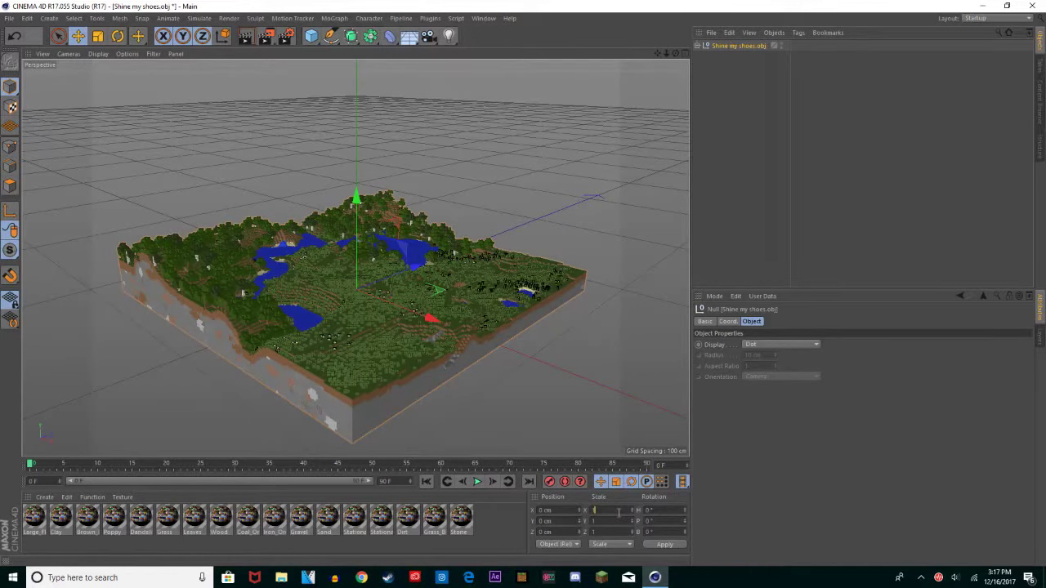
pyautogui.click(615, 532)
pyautogui.write('00')
pyautogui.click(656, 541)
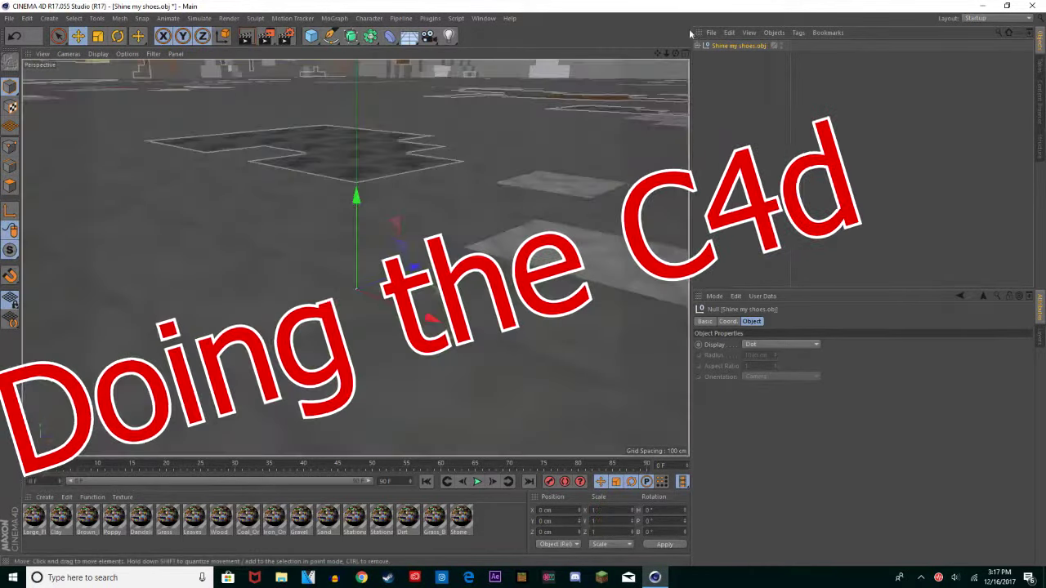
# Step: Delete the tall grass object that covers the meadow in the imported world
pyautogui.moveTo(667, 52); pyautogui.dragTo(540, 53)
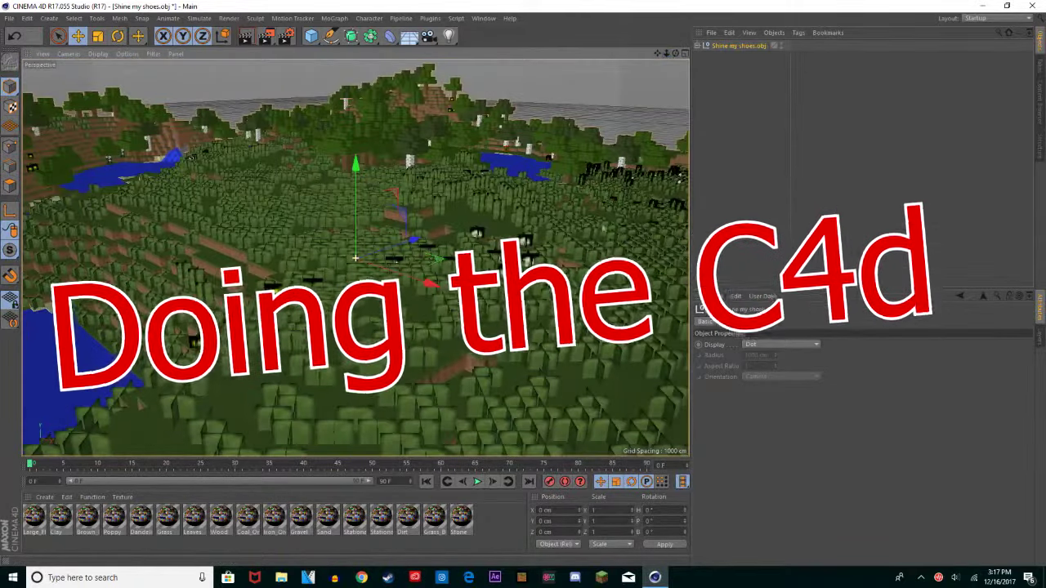
pyautogui.click(565, 224)
pyautogui.press('Delete')
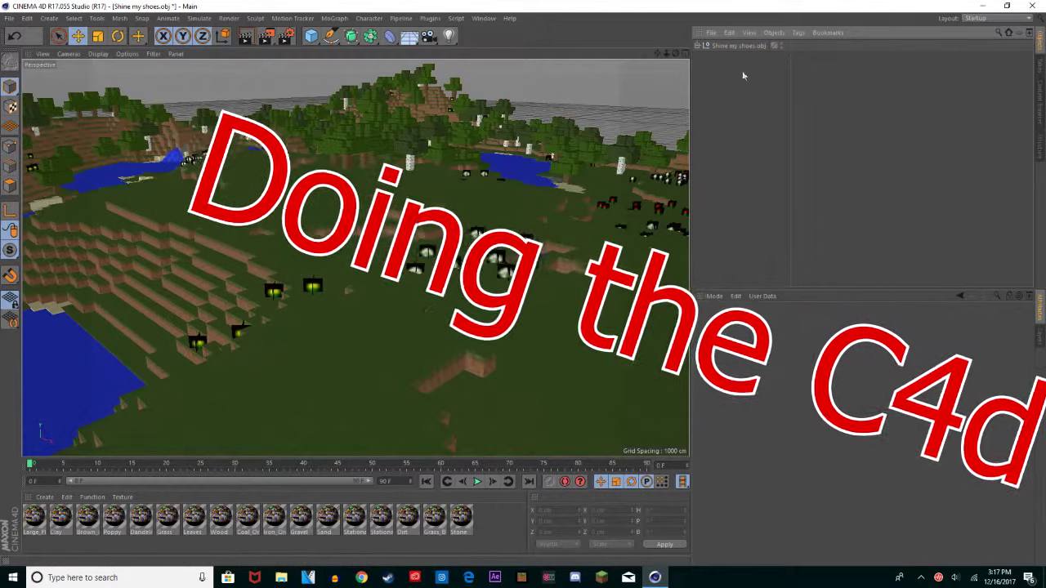
# Step: Disable the Reflectance channel and enable the Alpha channel for all of the world's materials at once
pyautogui.click(426, 523)
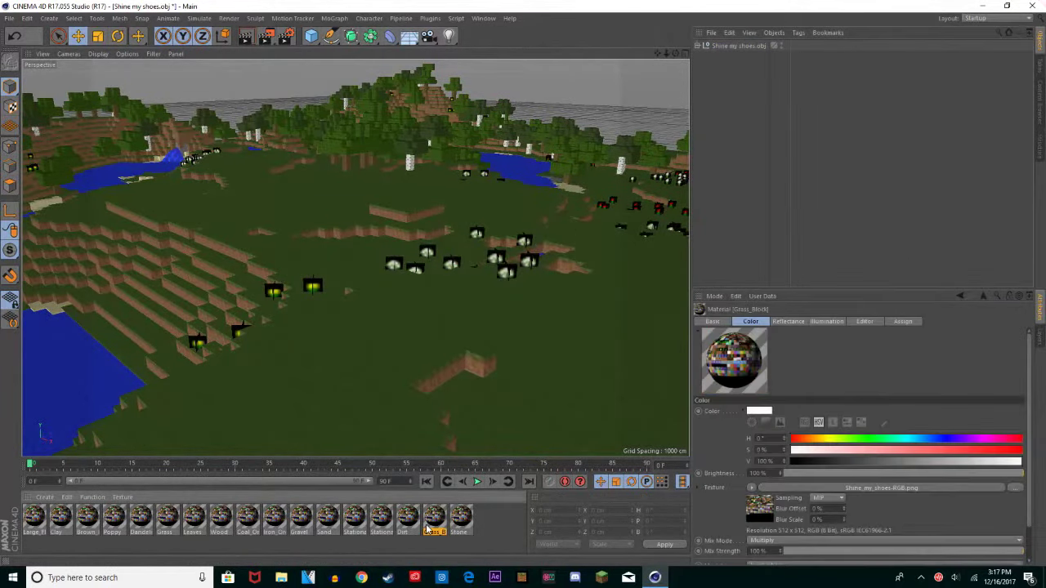
pyautogui.hotkey('ctrl', 'a')
pyautogui.click(742, 453)
pyautogui.click(808, 474)
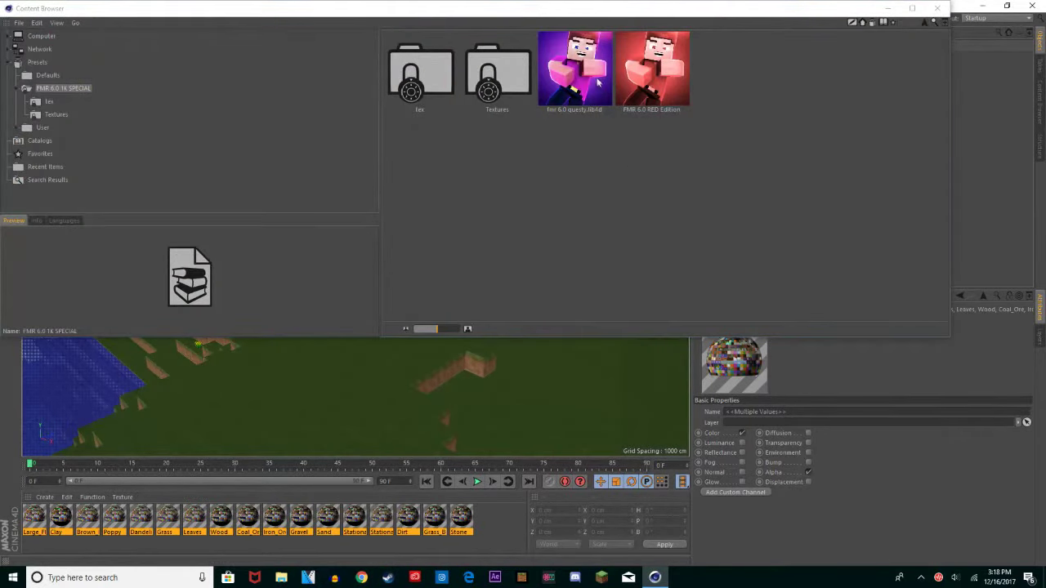
# Step: Add two FMR 6.0 (by Questy) unofficial rigs to the scene from the fmr 6.0 questy library preset
pyautogui.doubleClick(598, 79)
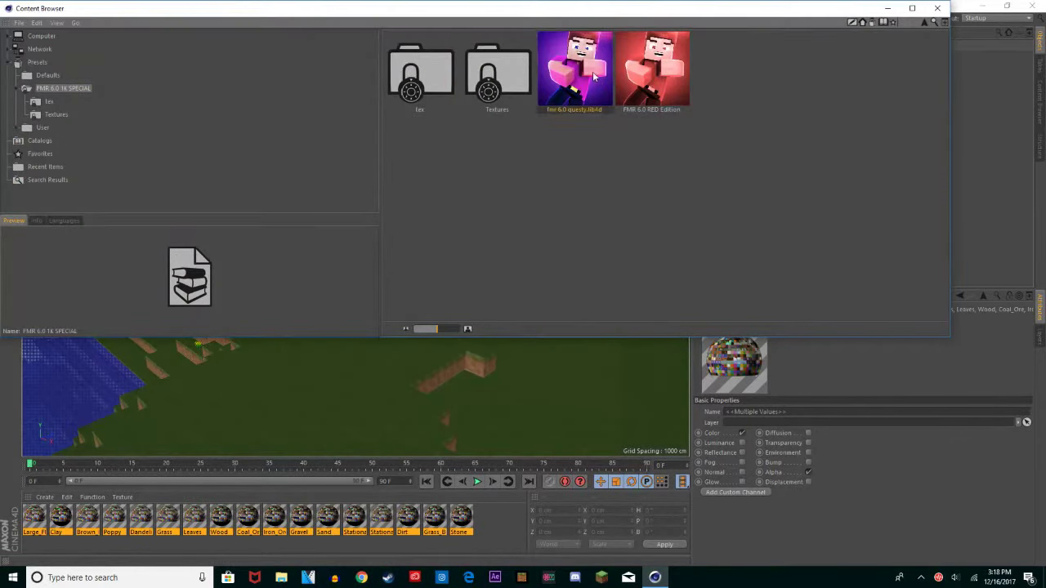
pyautogui.doubleClick(505, 88)
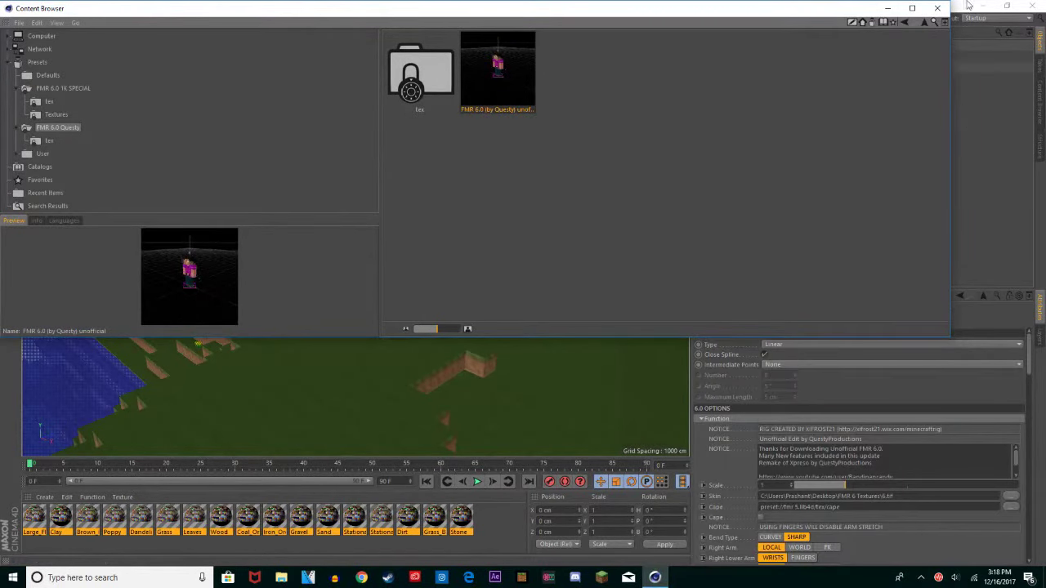
pyautogui.click(940, 8)
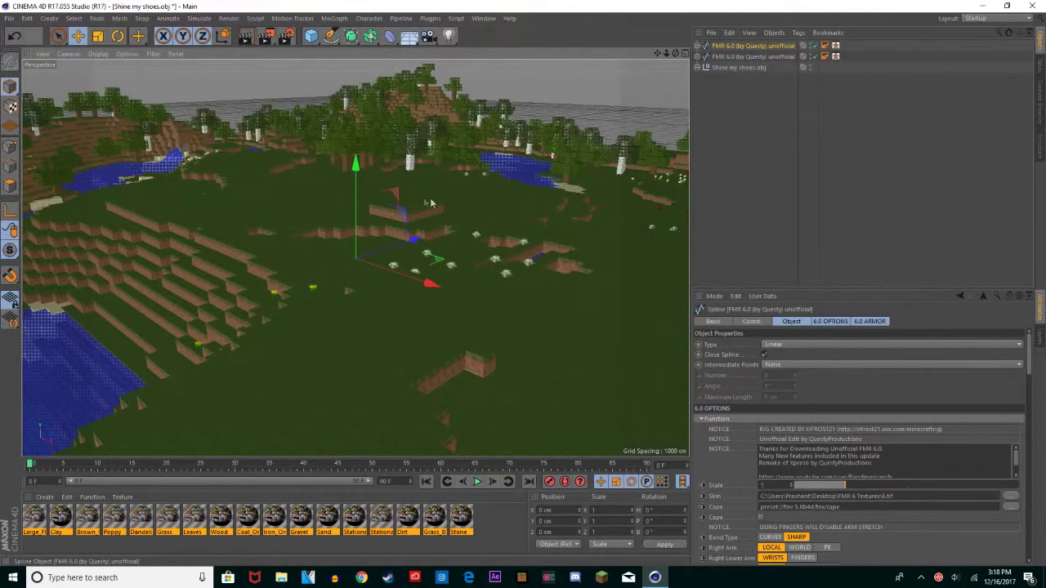
# Step: Move the first character rig onto the grass at about X 1765, Y 1602, Z -2145 cm
pyautogui.moveTo(372, 124); pyautogui.dragTo(376, 82)
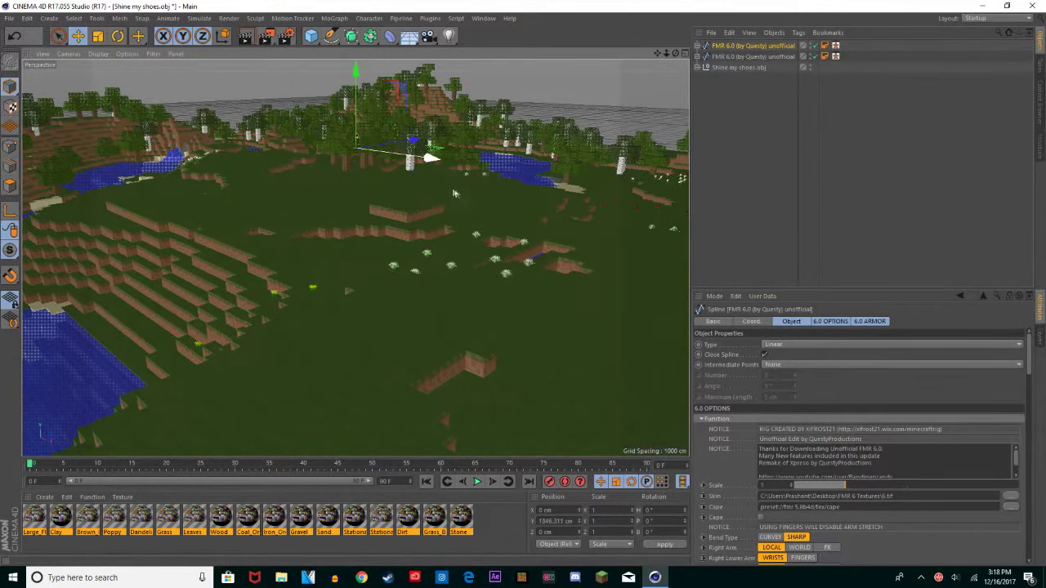
pyautogui.moveTo(409, 157); pyautogui.dragTo(376, 188)
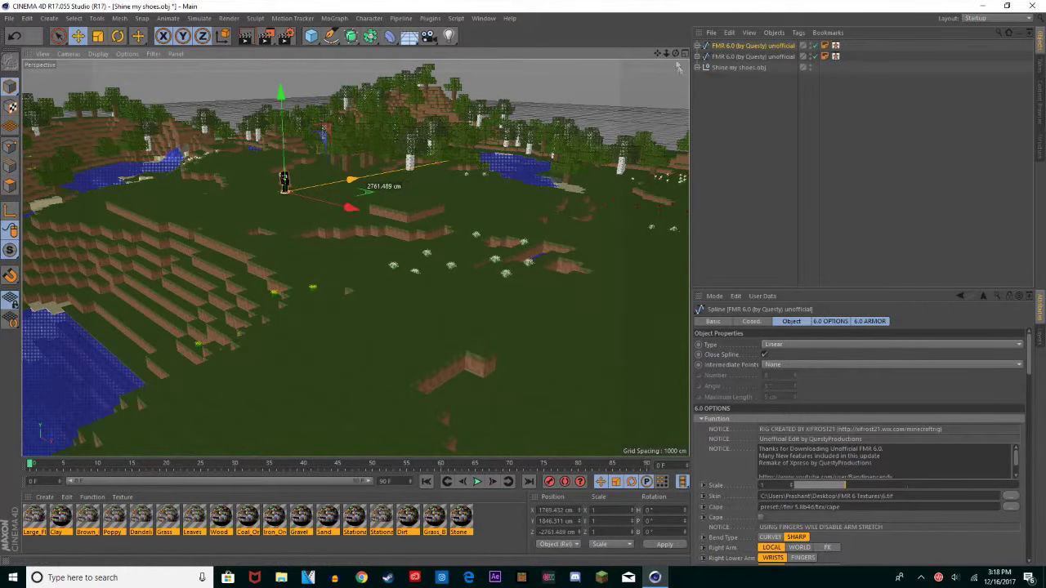
pyautogui.keyDown('alt'); pyautogui.moveTo(356, 259); pyautogui.dragTo(356, 259, button='right'); pyautogui.keyUp('alt')
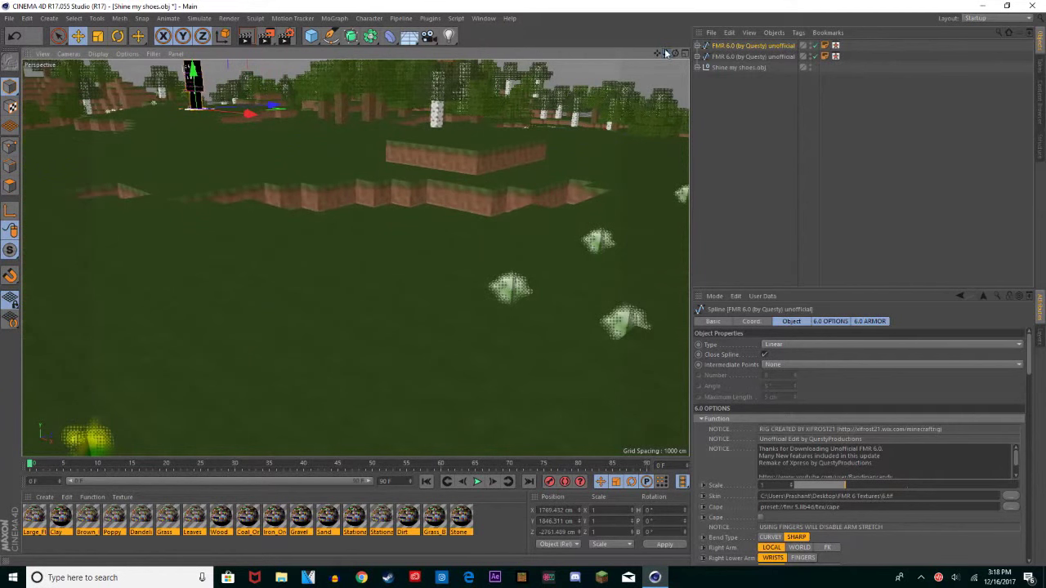
pyautogui.moveTo(658, 53); pyautogui.dragTo(666, 53)
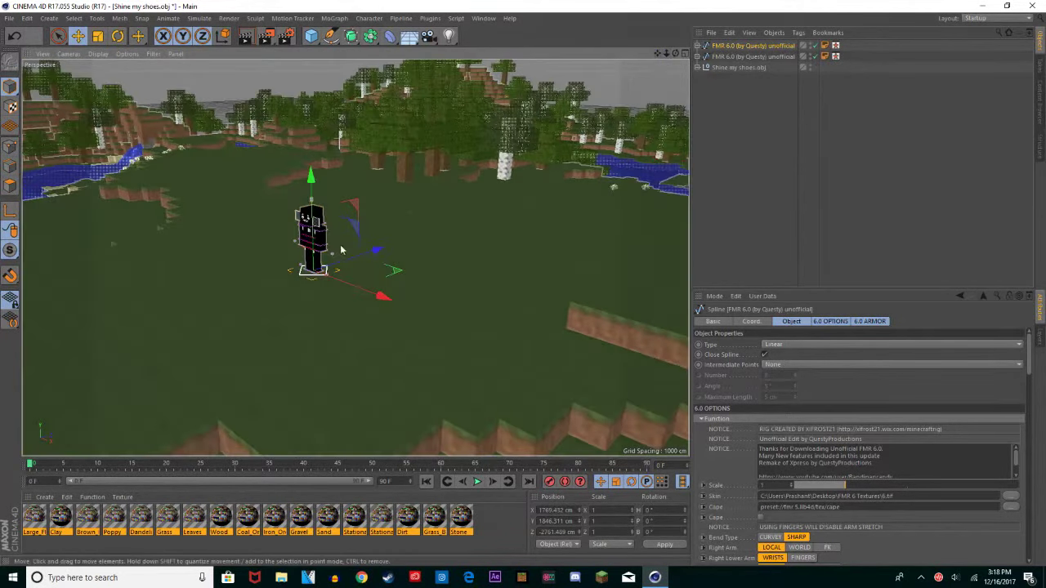
pyautogui.moveTo(278, 298); pyautogui.dragTo(204, 323)
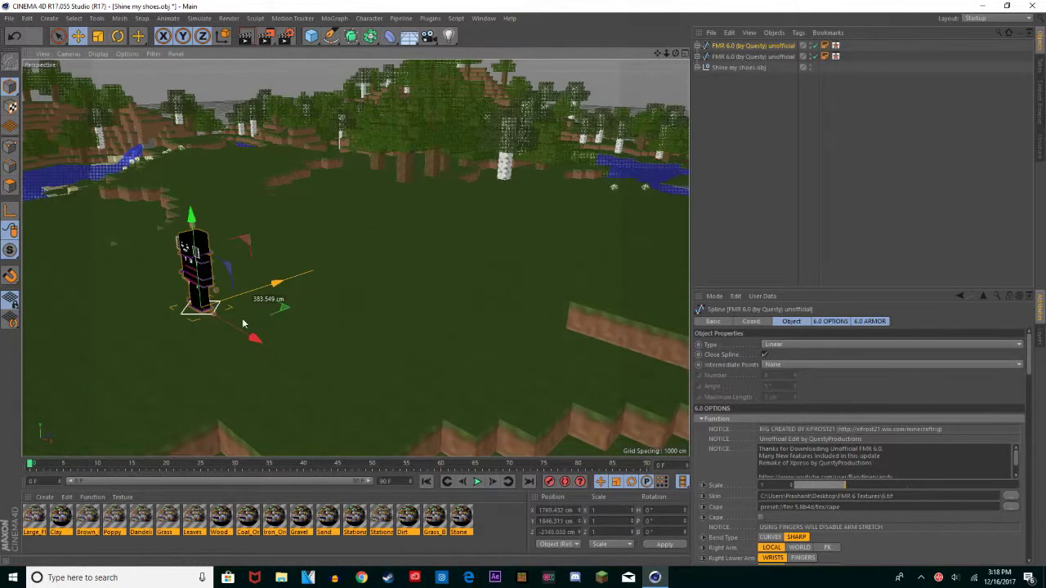
pyautogui.moveTo(196, 278); pyautogui.dragTo(197, 351)
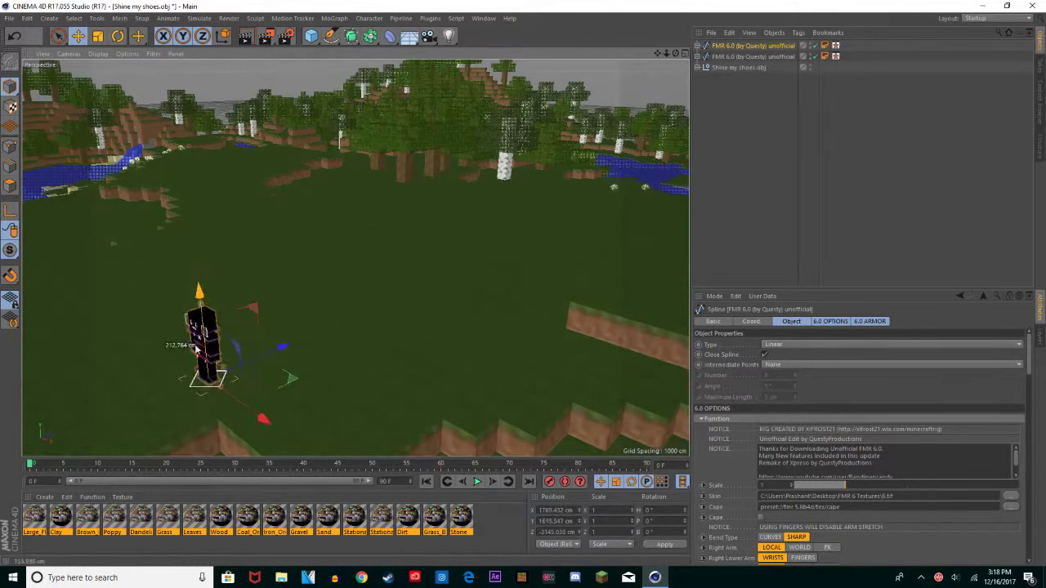
pyautogui.moveTo(198, 389); pyautogui.dragTo(227, 351)
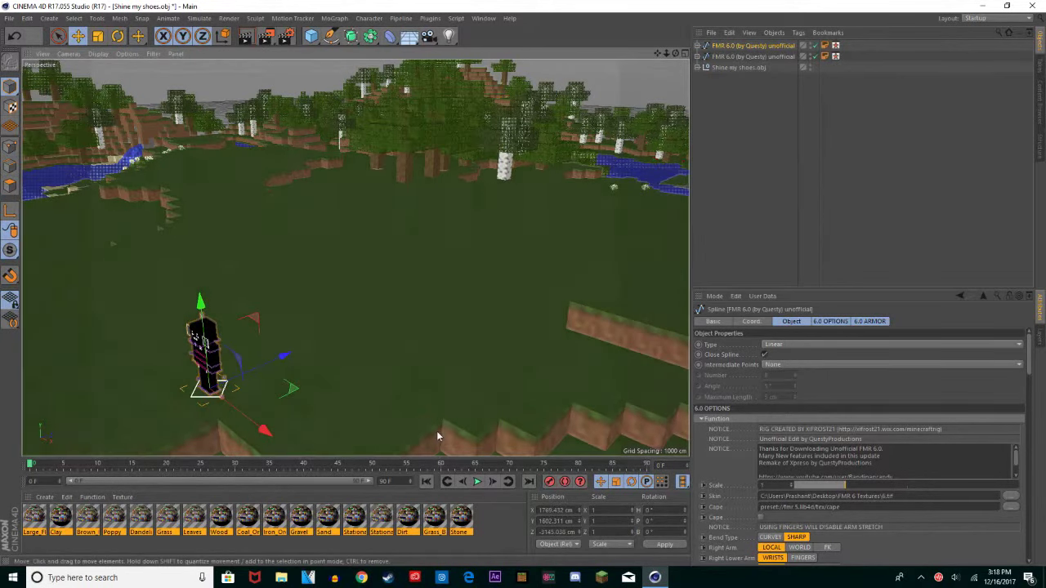
# Step: Rotate the first character rig about 172° around its vertical axis
pyautogui.press('r')
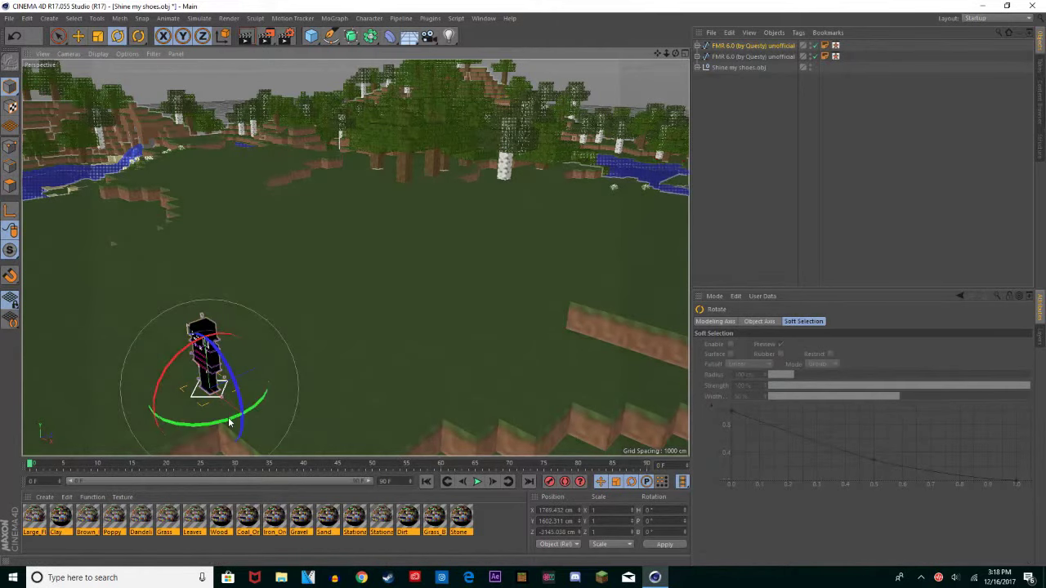
pyautogui.moveTo(233, 417); pyautogui.dragTo(192, 308)
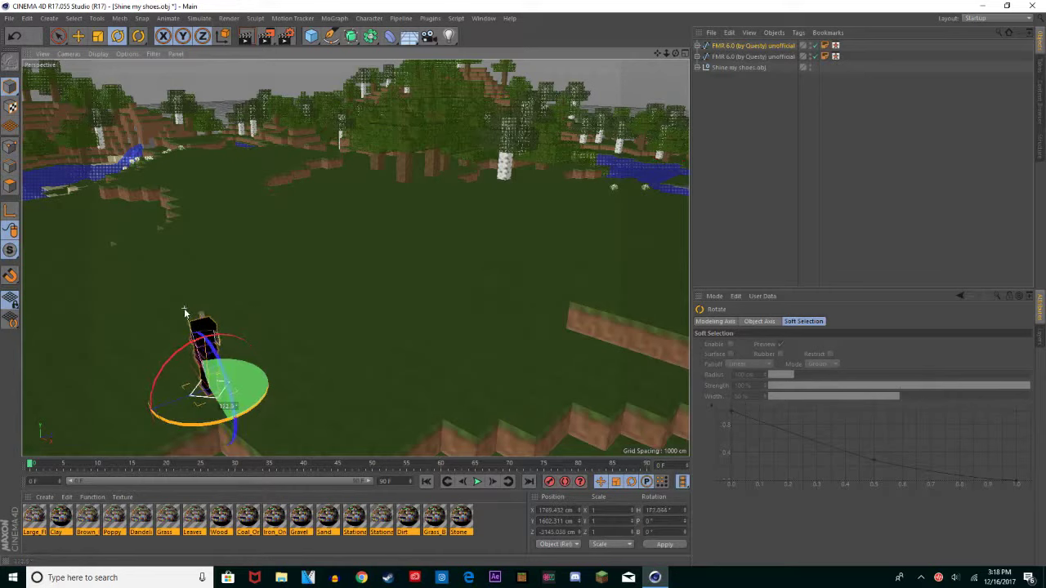
pyautogui.moveTo(184, 309); pyautogui.dragTo(185, 311)
# Step: Move the second character rig onto the grass near the first, at about X 1902, Y 1600, Z -3021 cm
pyautogui.moveTo(676, 54)
pyautogui.mouseDown()
pyautogui.moveTo(676, 163)
pyautogui.moveTo(676, 59)
pyautogui.moveTo(658, 52)
pyautogui.moveTo(685, 0)
pyautogui.moveTo(784, 0)
pyautogui.moveTo(664, 55)
pyautogui.moveTo(677, 58)
pyautogui.moveTo(677, 73)
pyautogui.mouseUp()
pyautogui.click(742, 56)
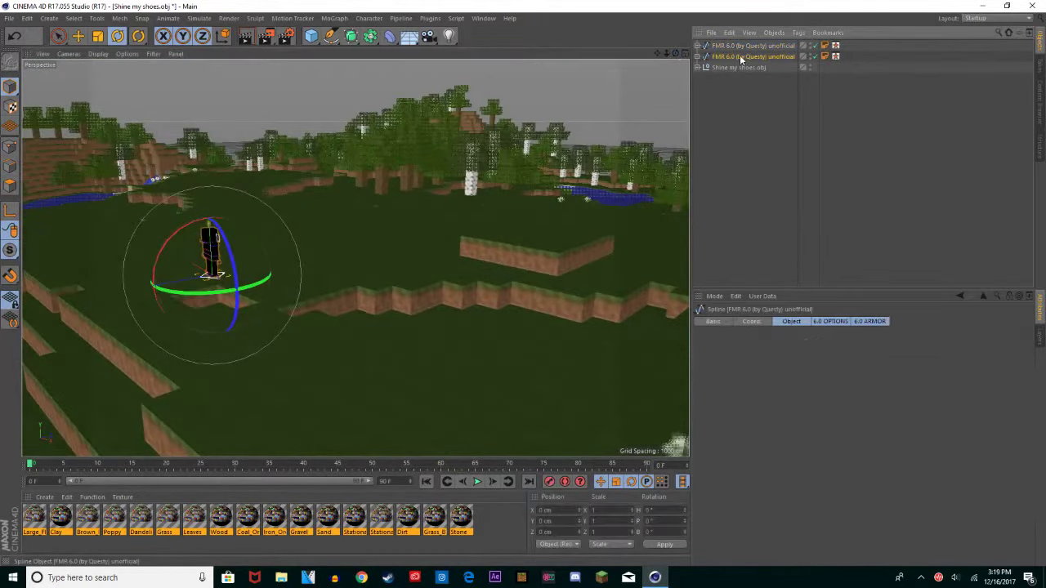
pyautogui.press('e')
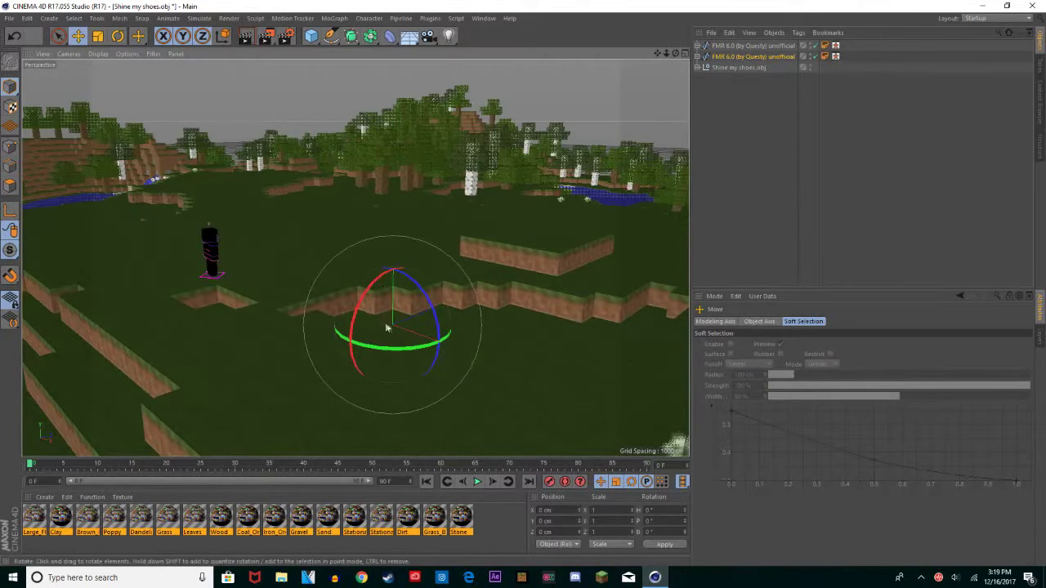
pyautogui.moveTo(384, 328); pyautogui.dragTo(66, 130)
pyautogui.moveTo(97, 215); pyautogui.dragTo(129, 219)
pyautogui.moveTo(176, 309); pyautogui.dragTo(273, 335)
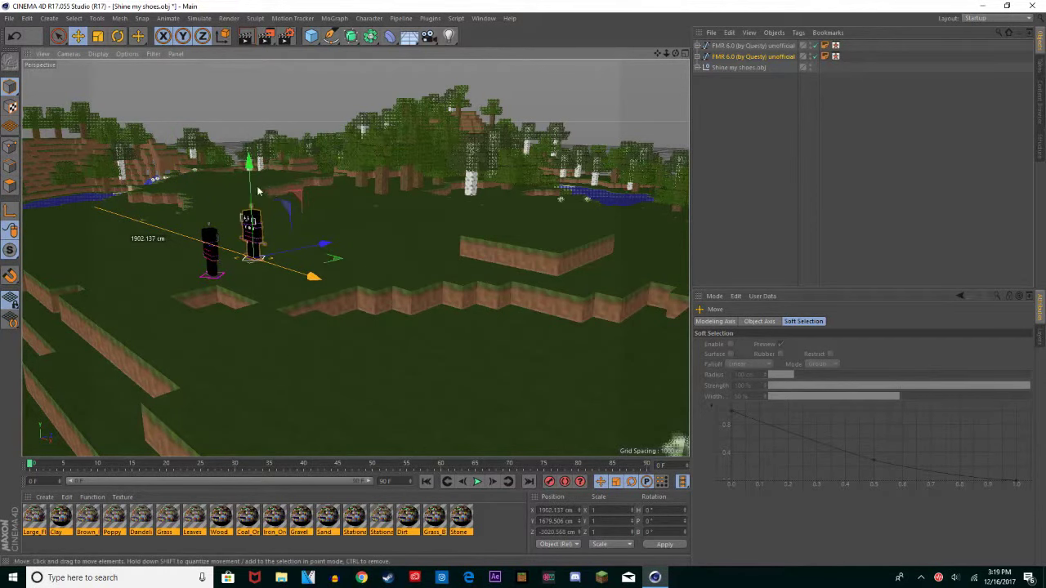
pyautogui.moveTo(249, 184); pyautogui.dragTo(252, 205)
# Step: Reposition the second character rig opposite the first, at about X 1776 cm and Z -2622 cm
pyautogui.moveTo(659, 60); pyautogui.dragTo(676, 13)
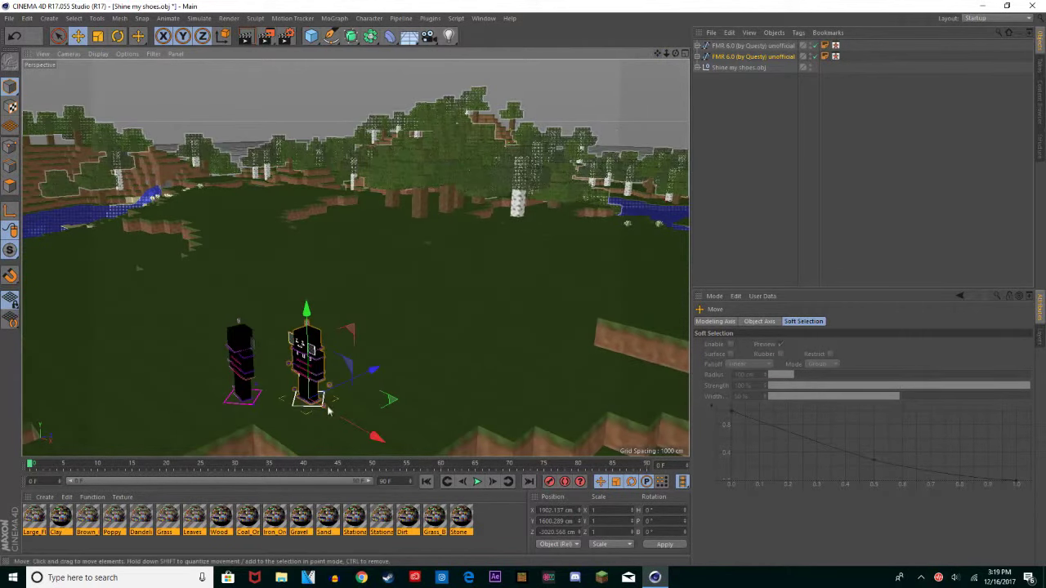
pyautogui.moveTo(326, 413); pyautogui.dragTo(313, 377)
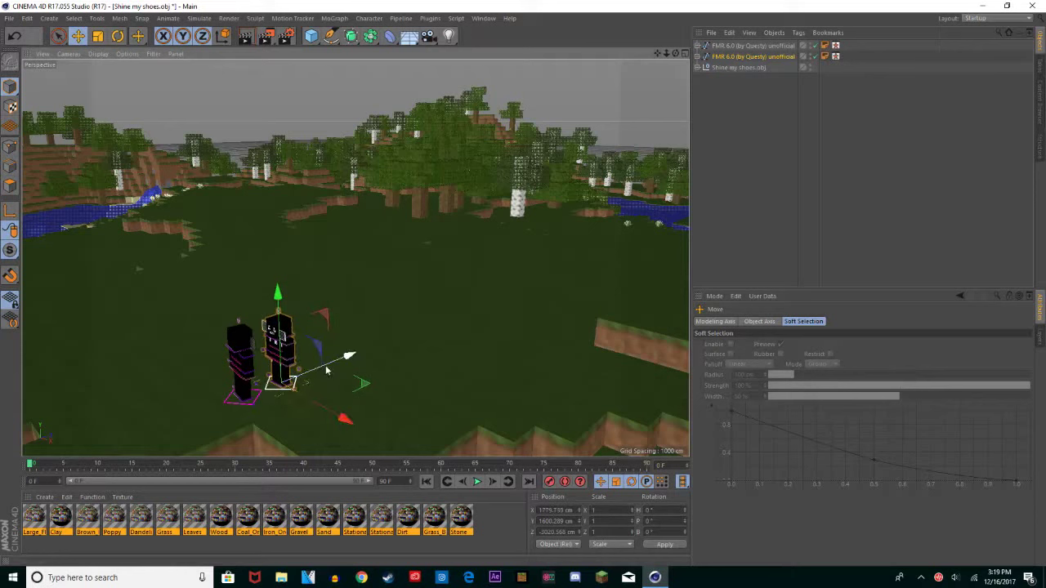
pyautogui.moveTo(377, 349); pyautogui.dragTo(414, 332)
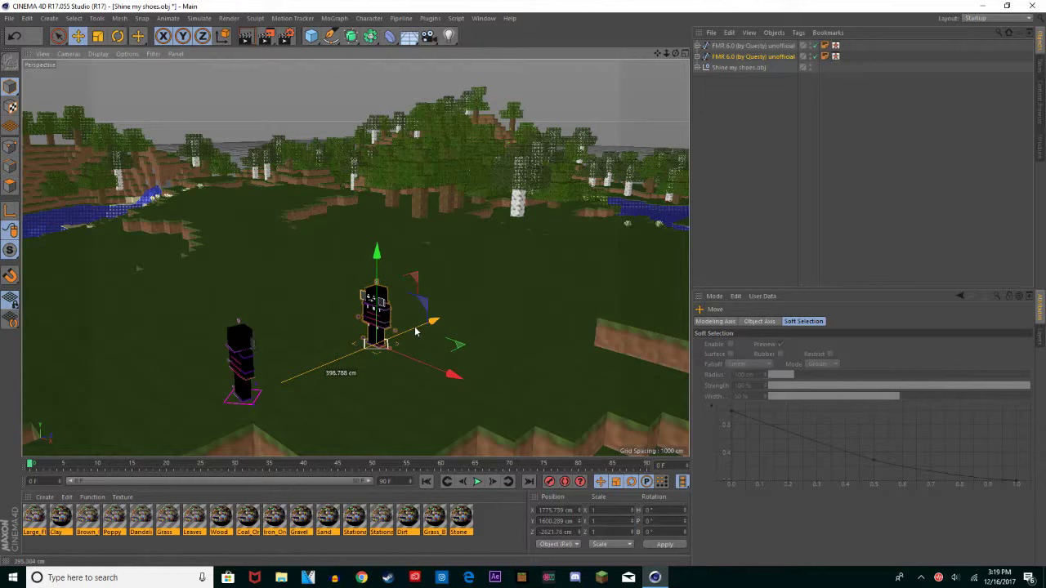
# Step: Set the second rig's Right Pupil colour to a magenta sampled from the screen
pyautogui.moveTo(667, 53); pyautogui.dragTo(355, 258)
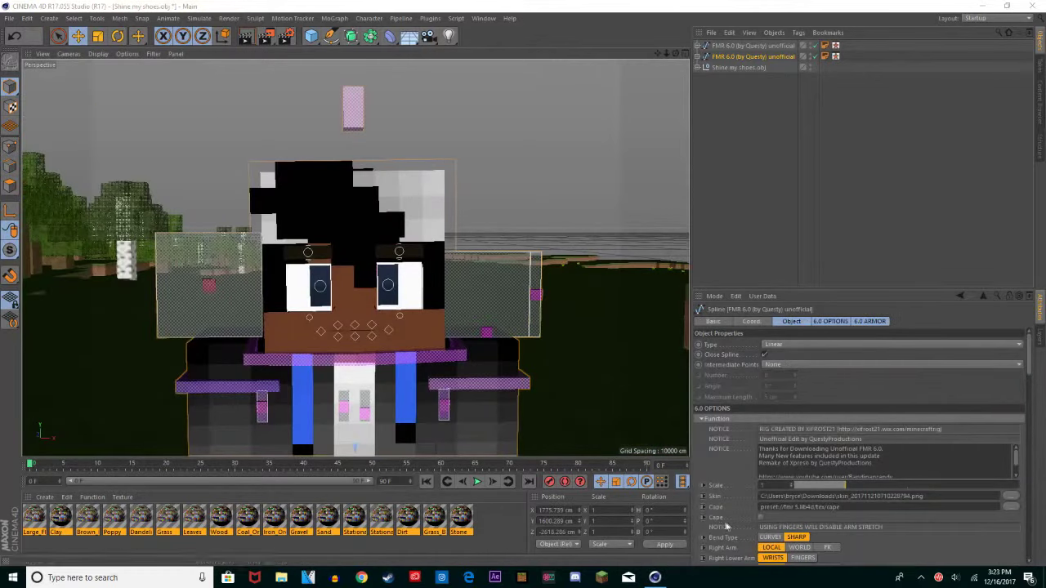
pyautogui.scroll(-10, 699, 527)
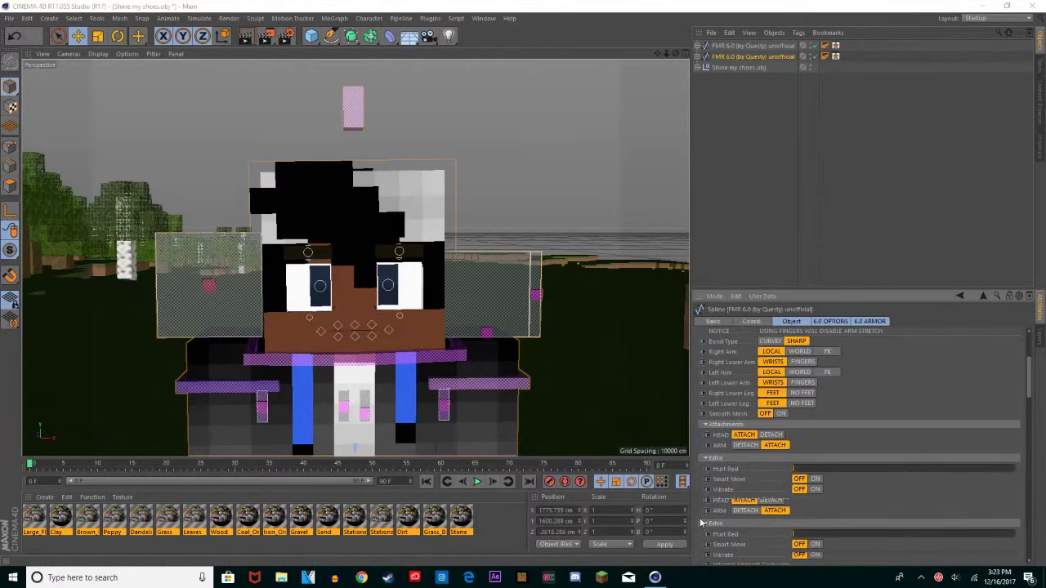
pyautogui.scroll(-2, 699, 517)
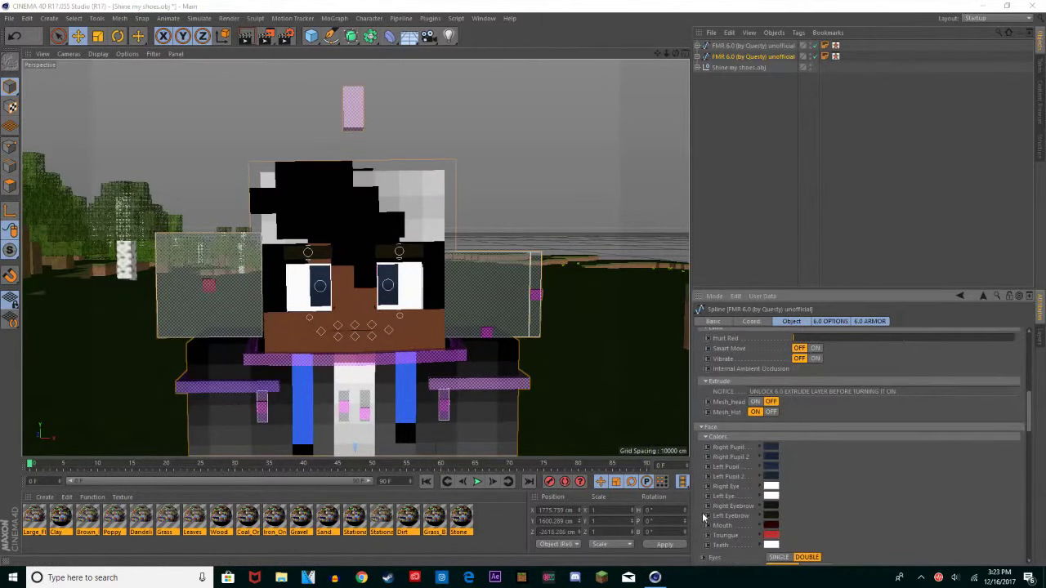
pyautogui.click(783, 442)
pyautogui.click(838, 431)
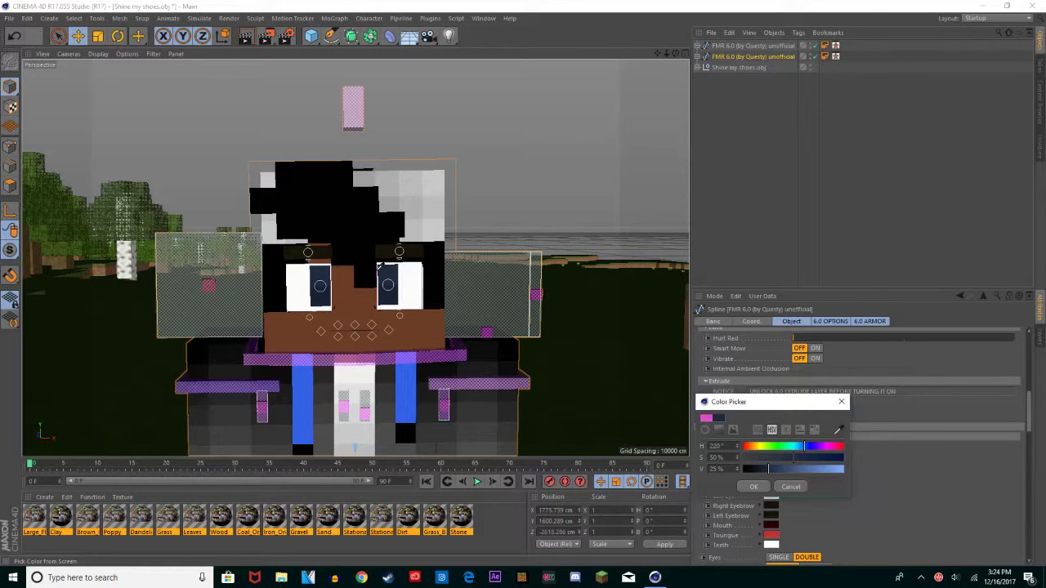
pyautogui.click(379, 267)
pyautogui.click(754, 487)
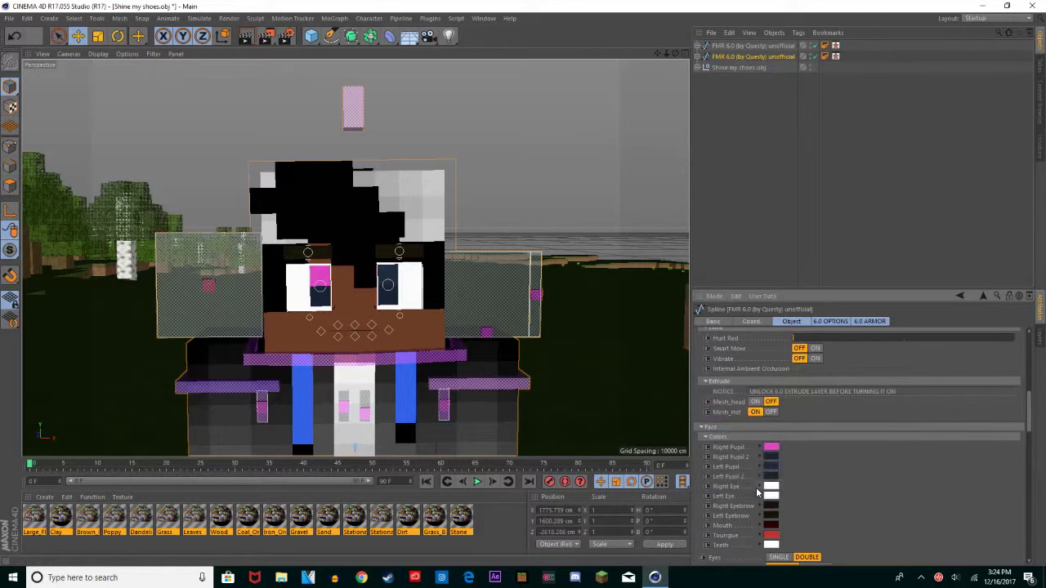
# Step: Set the Right Pupil 2 colour to the magenta sampled from the right eye's upper pupil
pyautogui.click(772, 457)
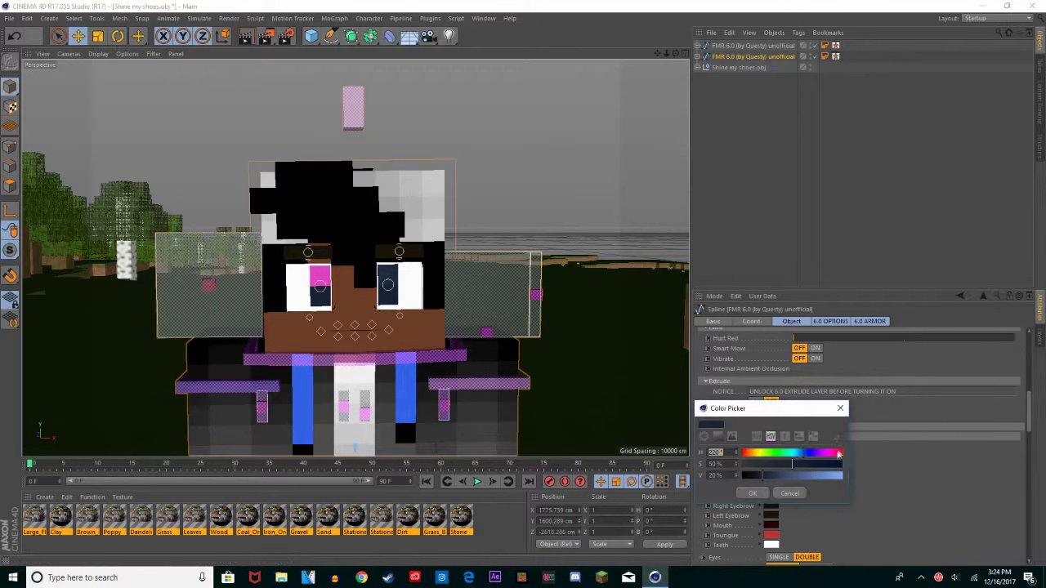
pyautogui.click(319, 275)
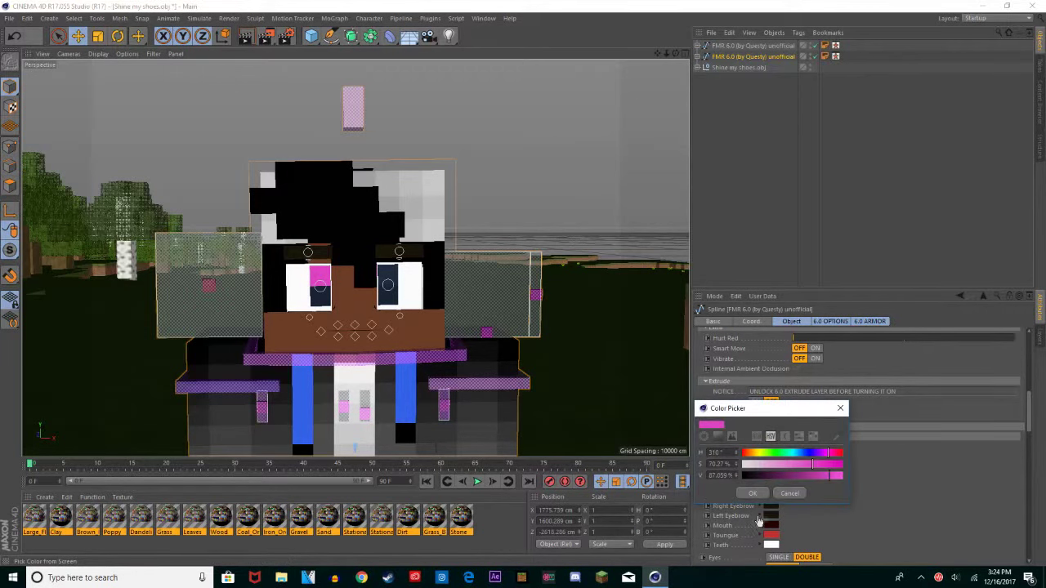
pyautogui.click(752, 494)
# Step: Set the second rig's Left Pupil and Left Pupil 2 colours to the magenta sampled from its already recoloured pupils
pyautogui.click(772, 471)
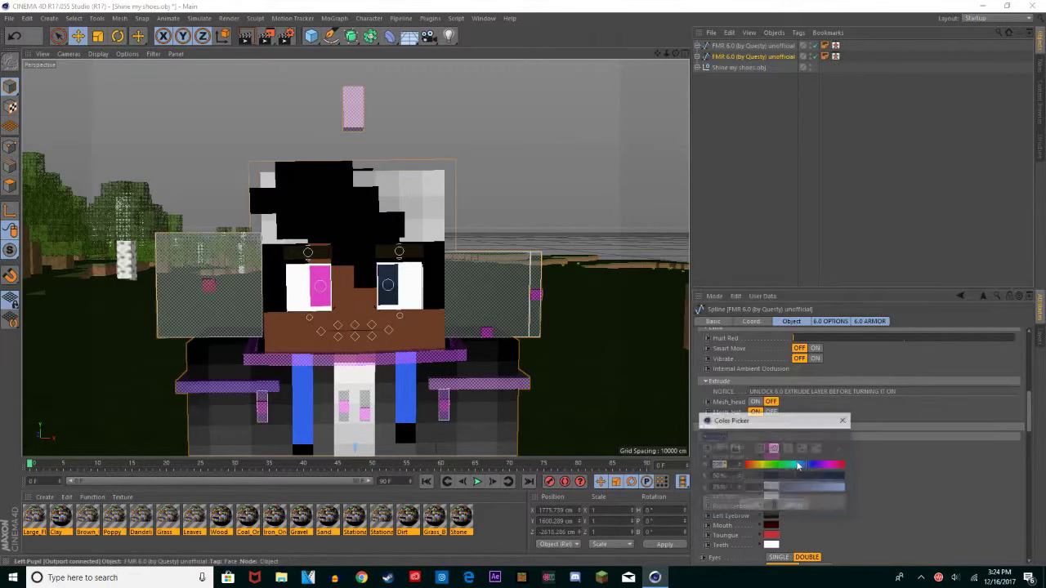
pyautogui.click(840, 450)
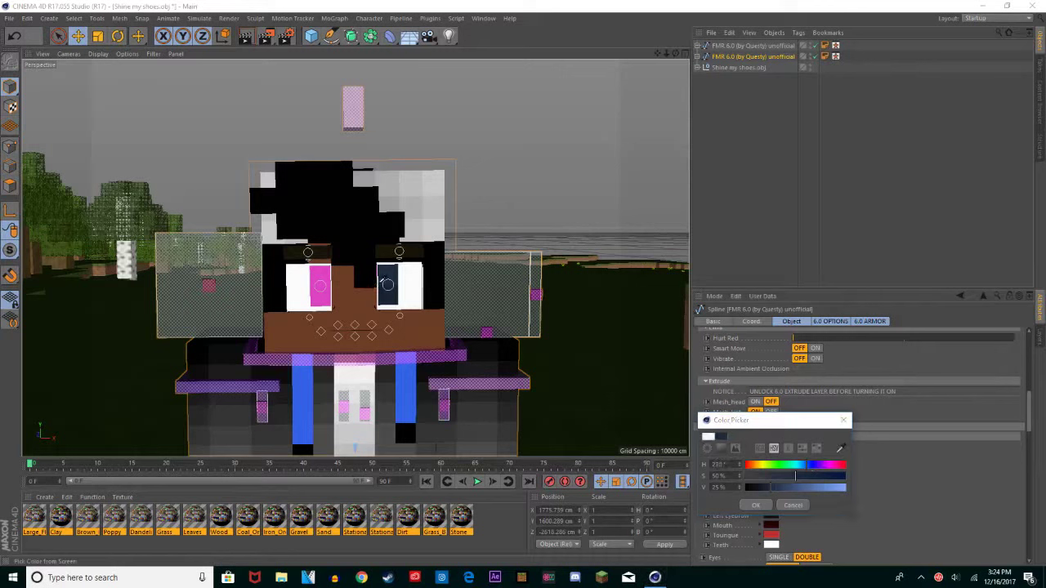
pyautogui.click(323, 270)
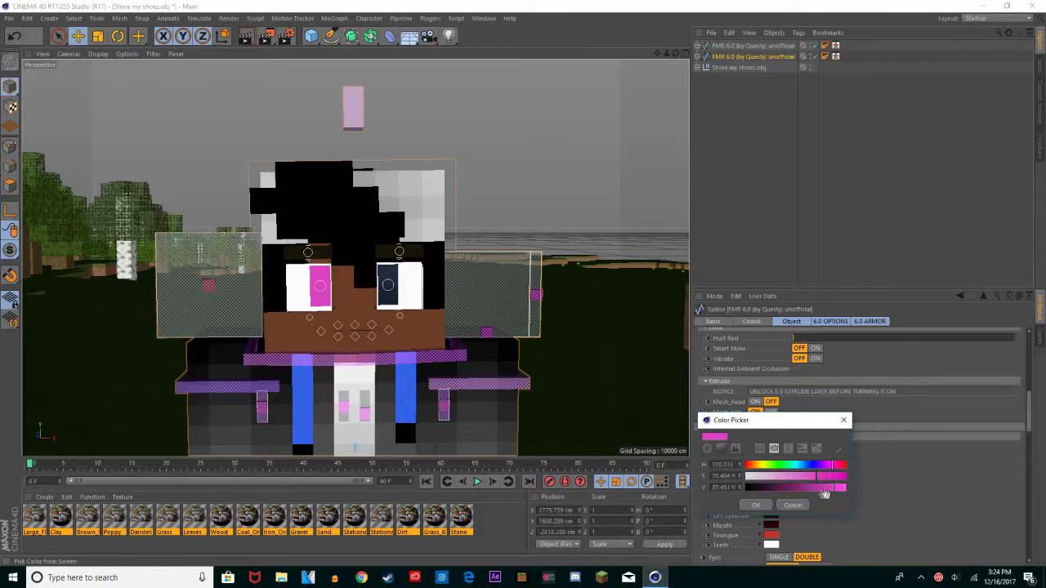
pyautogui.click(755, 505)
pyautogui.click(773, 478)
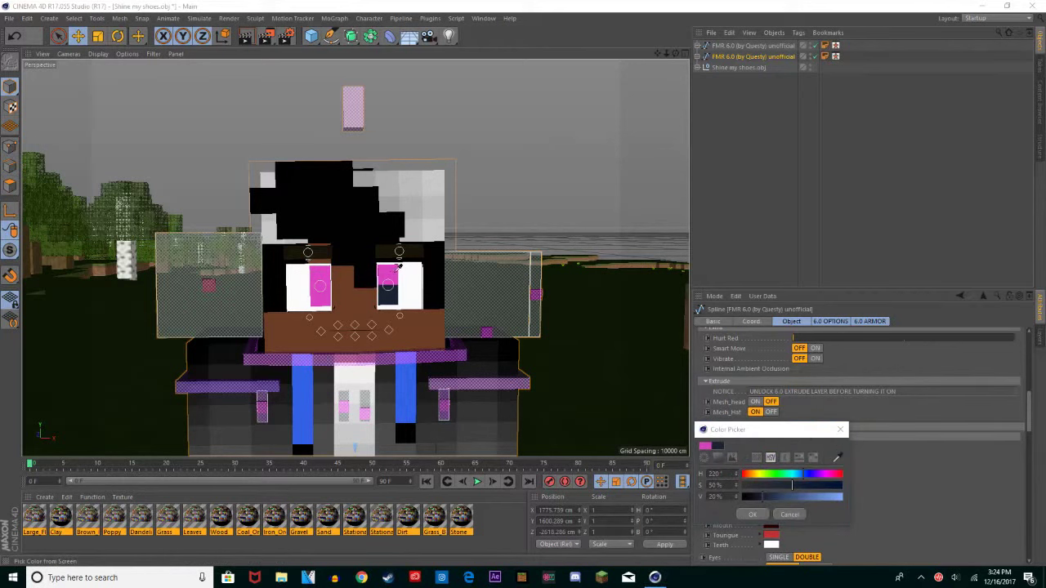
pyautogui.click(394, 267)
pyautogui.click(749, 515)
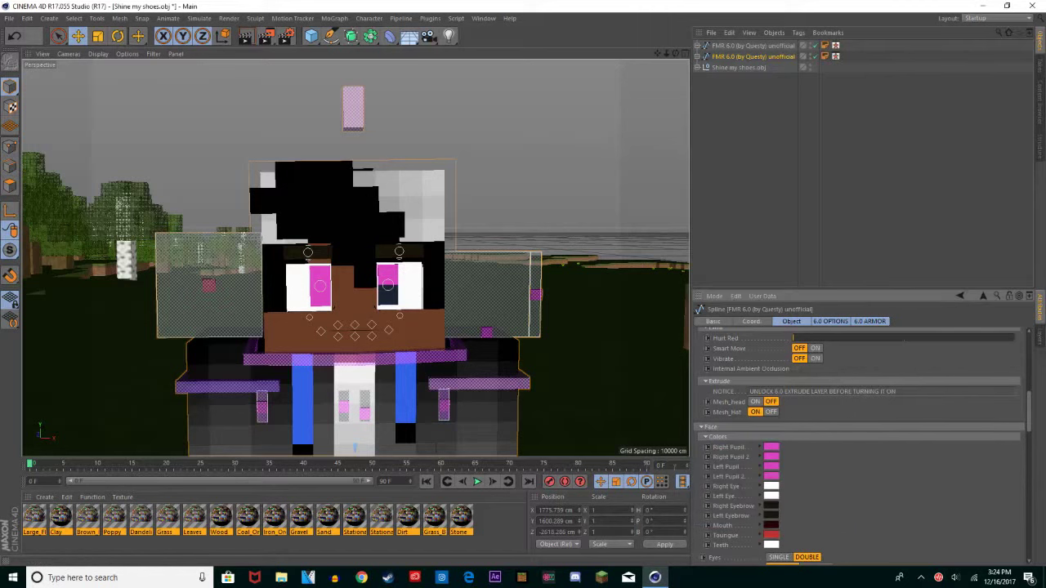
pyautogui.moveTo(675, 54)
pyautogui.mouseDown()
pyautogui.moveTo(659, 57)
pyautogui.moveTo(667, 69)
pyautogui.mouseUp()
pyautogui.click(754, 172)
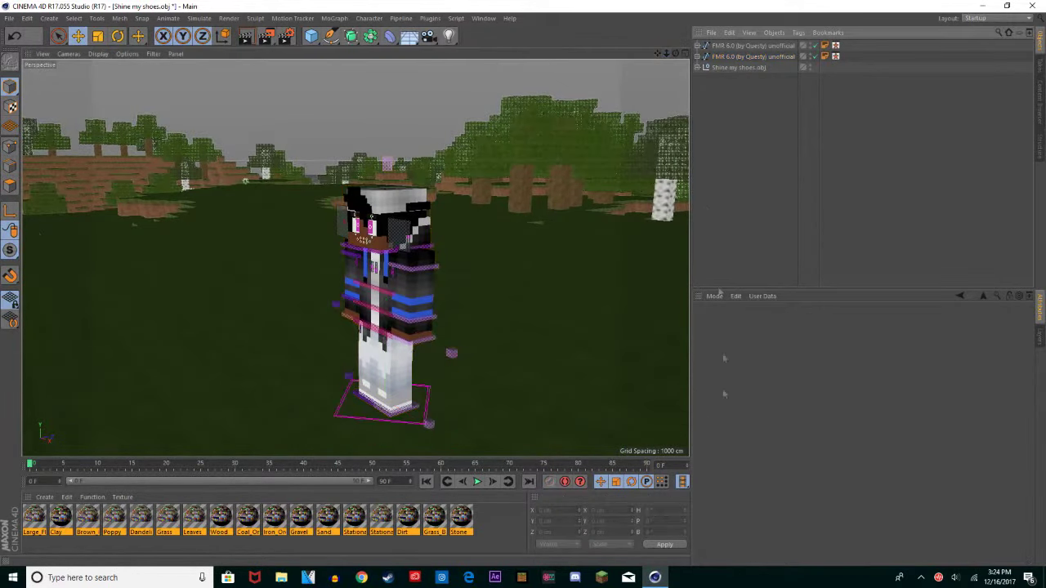
pyautogui.click(748, 45)
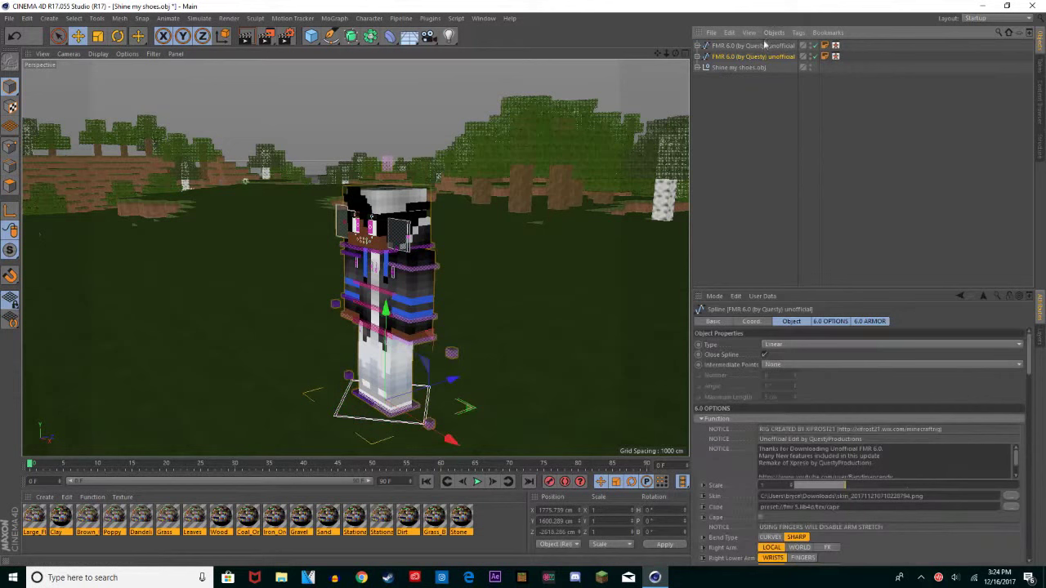
pyautogui.scroll(-10, 733, 464)
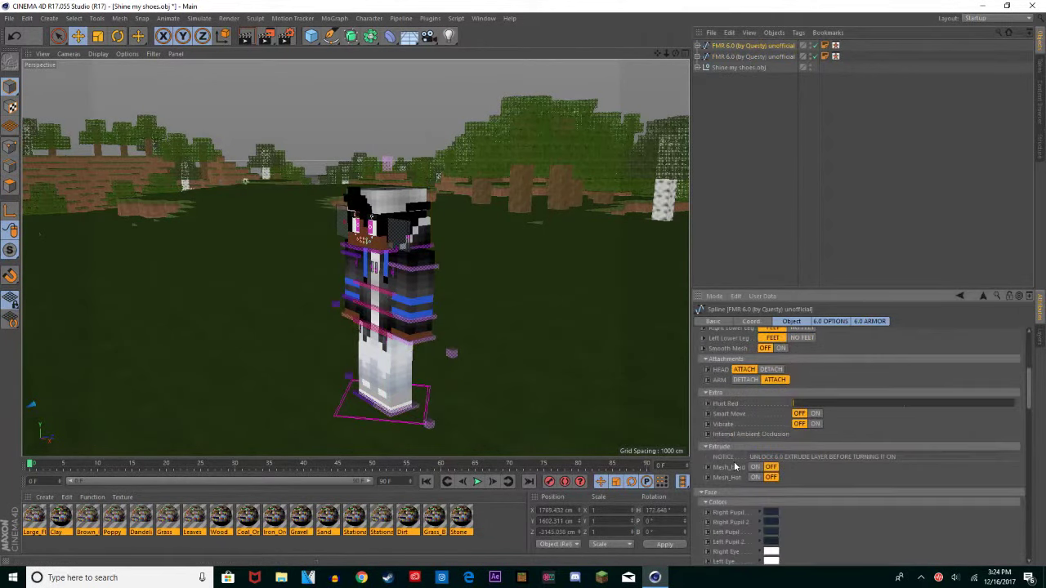
pyautogui.scroll(-8, 734, 462)
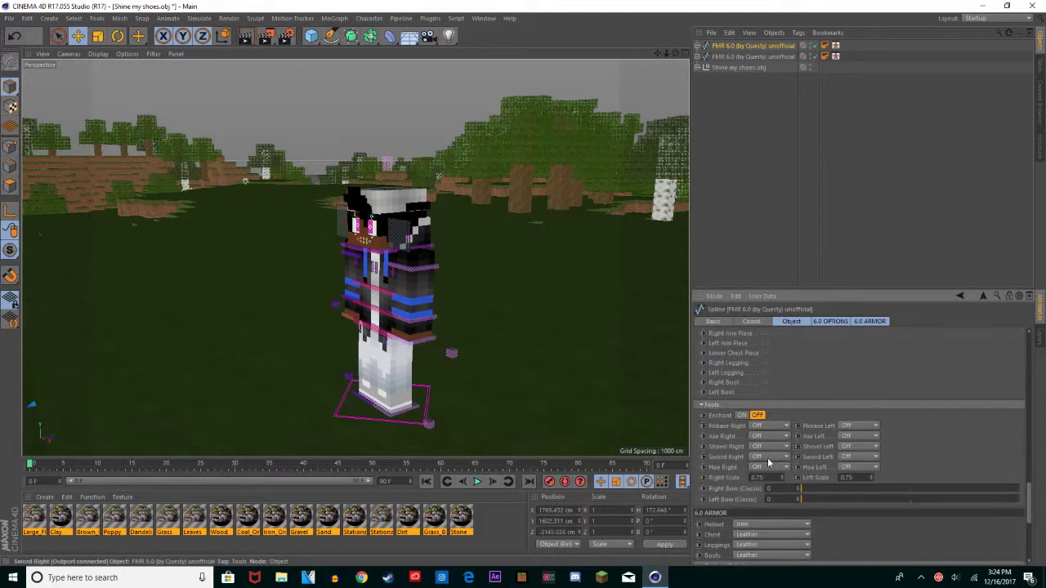
pyautogui.click(767, 457)
pyautogui.click(760, 458)
pyautogui.click(766, 469)
# Step: Give the second character rig a Diamond sword in its right hand
pyautogui.click(764, 57)
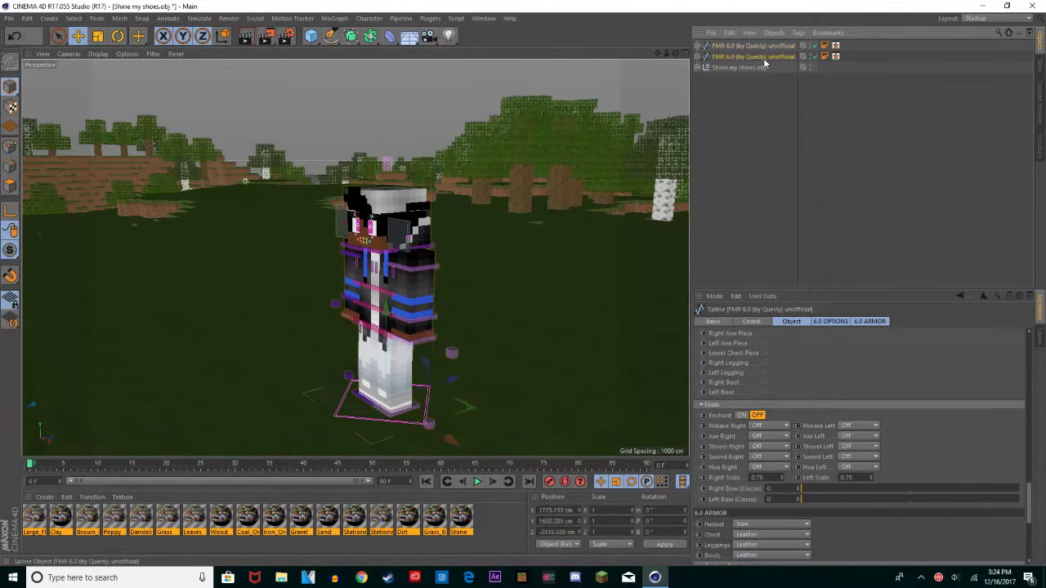
pyautogui.click(764, 457)
pyautogui.click(766, 522)
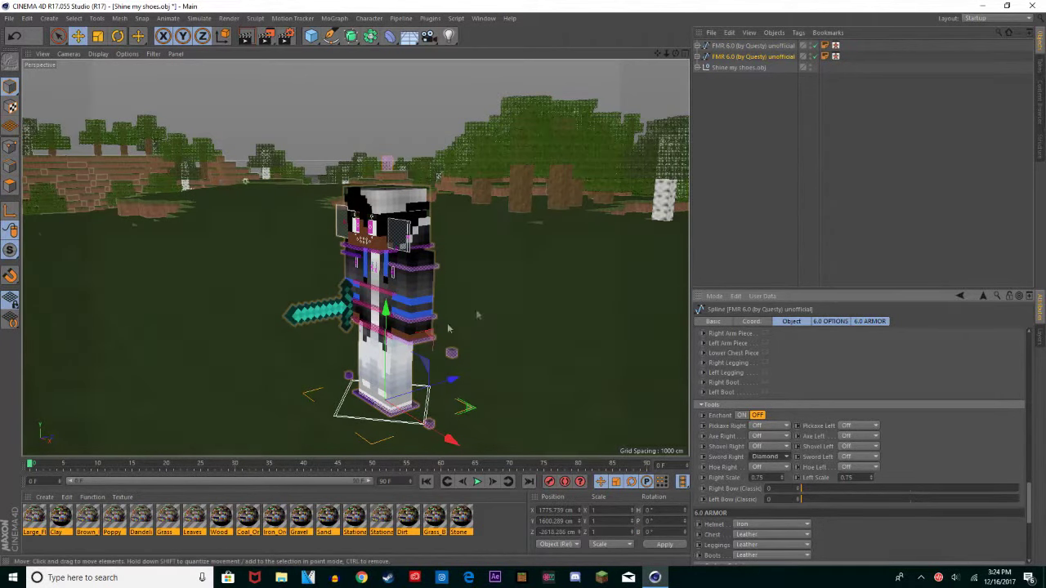
# Step: Load a skin texture with a magenta shirt onto the first character rig
pyautogui.moveTo(675, 54); pyautogui.dragTo(693, 163)
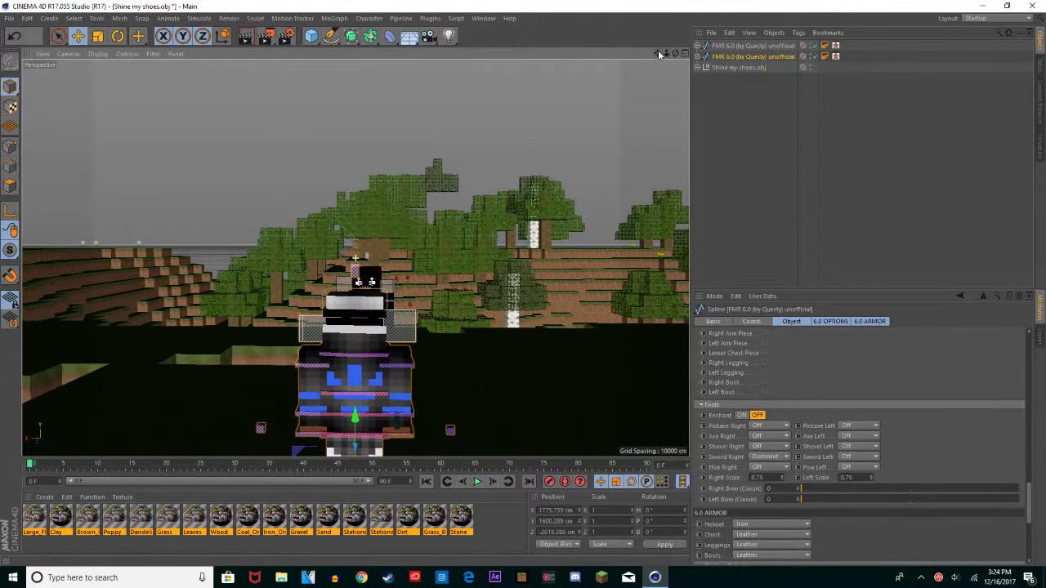
pyautogui.moveTo(667, 53)
pyautogui.mouseDown()
pyautogui.moveTo(736, 53)
pyautogui.moveTo(645, 53)
pyautogui.moveTo(678, 53)
pyautogui.moveTo(662, 54)
pyautogui.mouseUp()
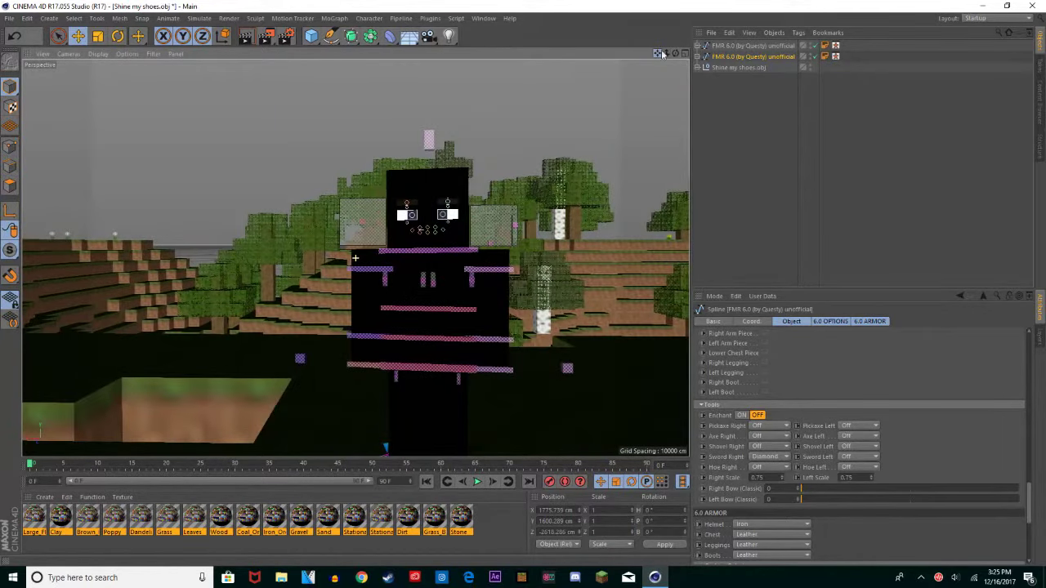
pyautogui.click(715, 79)
pyautogui.click(732, 55)
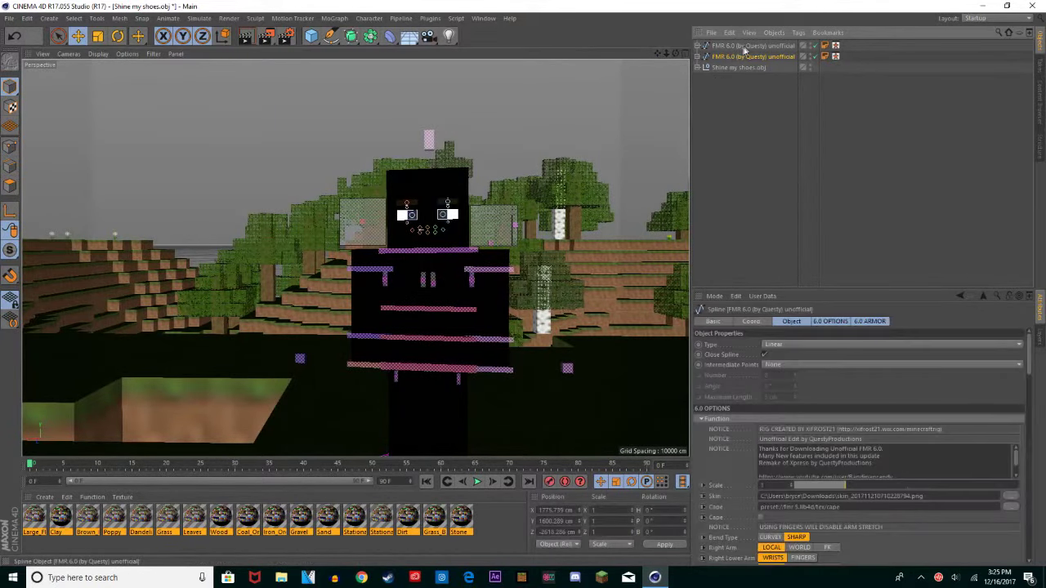
pyautogui.click(744, 45)
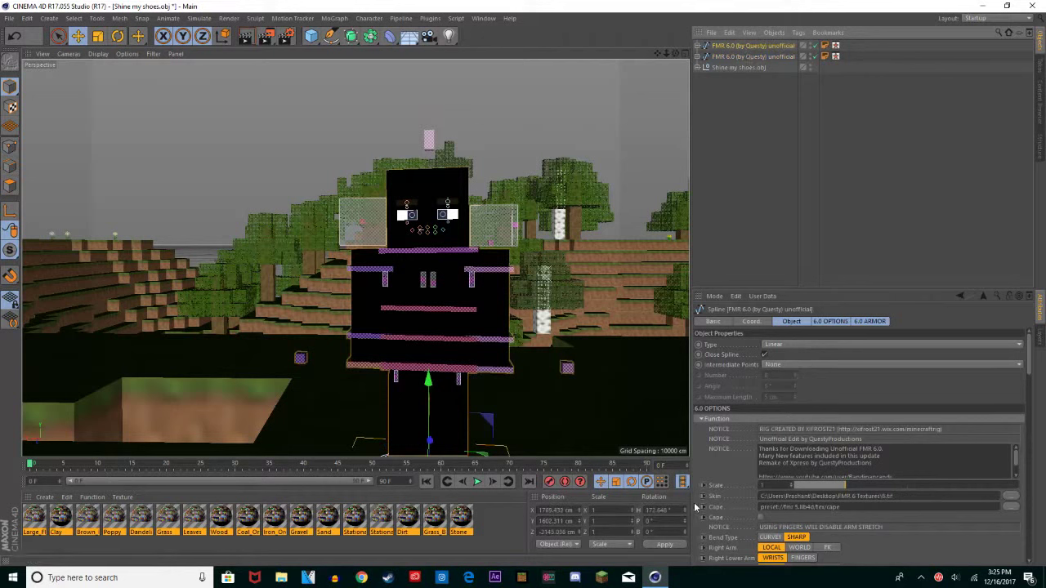
pyautogui.click(1010, 499)
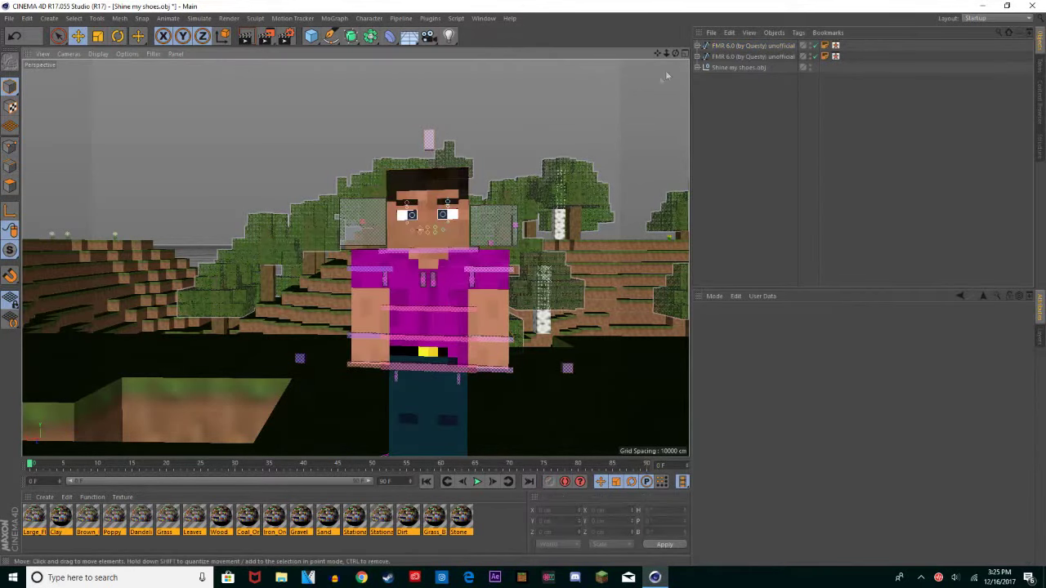
# Step: Turn on Autokeying and record a keyframe for the second character rig at frame 0
pyautogui.moveTo(675, 53); pyautogui.dragTo(576, 60)
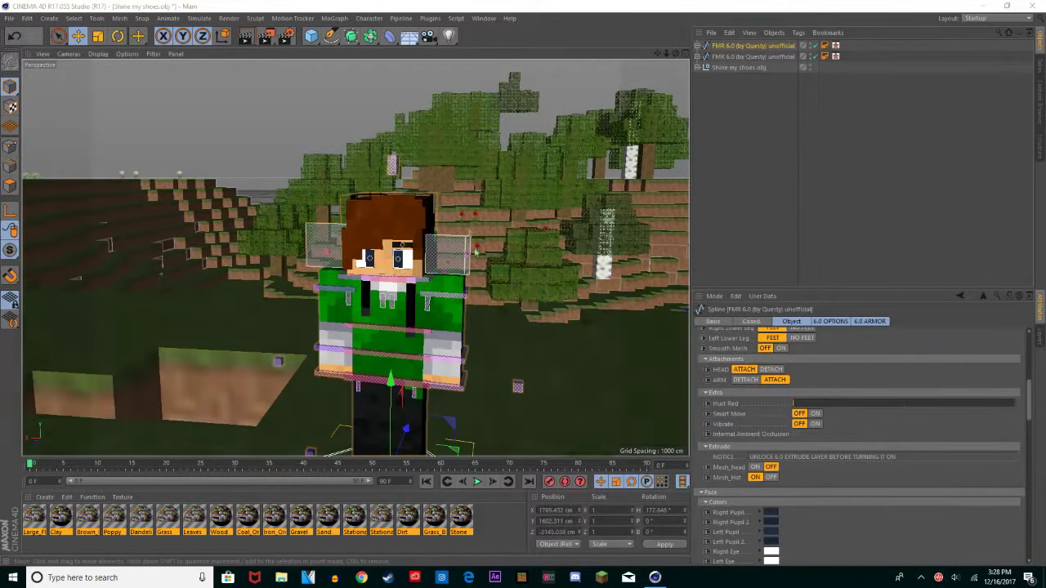
pyautogui.keyDown('alt'); pyautogui.moveTo(474, 263); pyautogui.dragTo(354, 259); pyautogui.keyUp('alt')
pyautogui.moveTo(676, 53); pyautogui.dragTo(523, 55)
pyautogui.moveTo(663, 52); pyautogui.dragTo(656, 53)
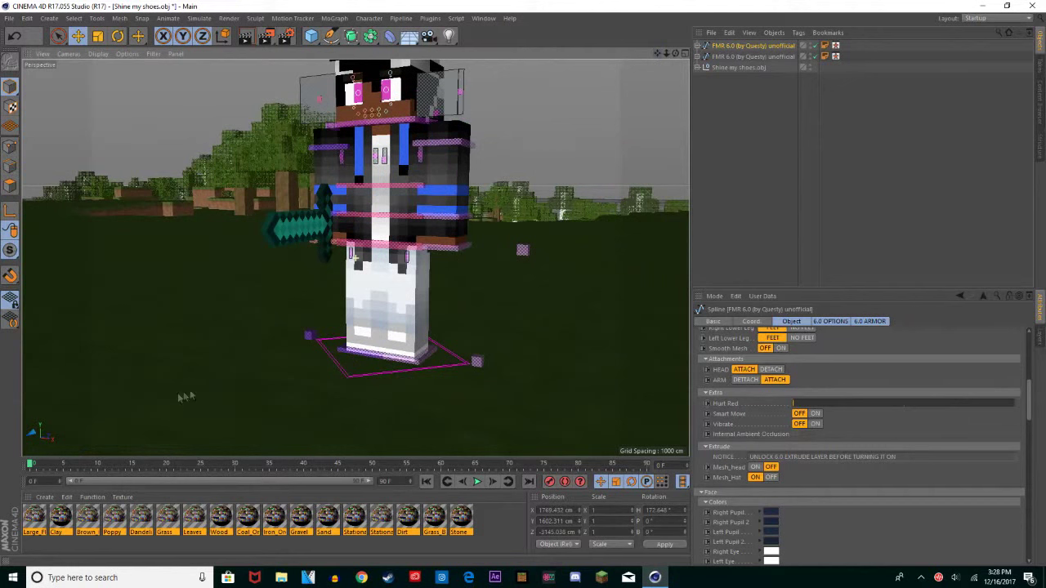
pyautogui.click(763, 116)
pyautogui.click(744, 47)
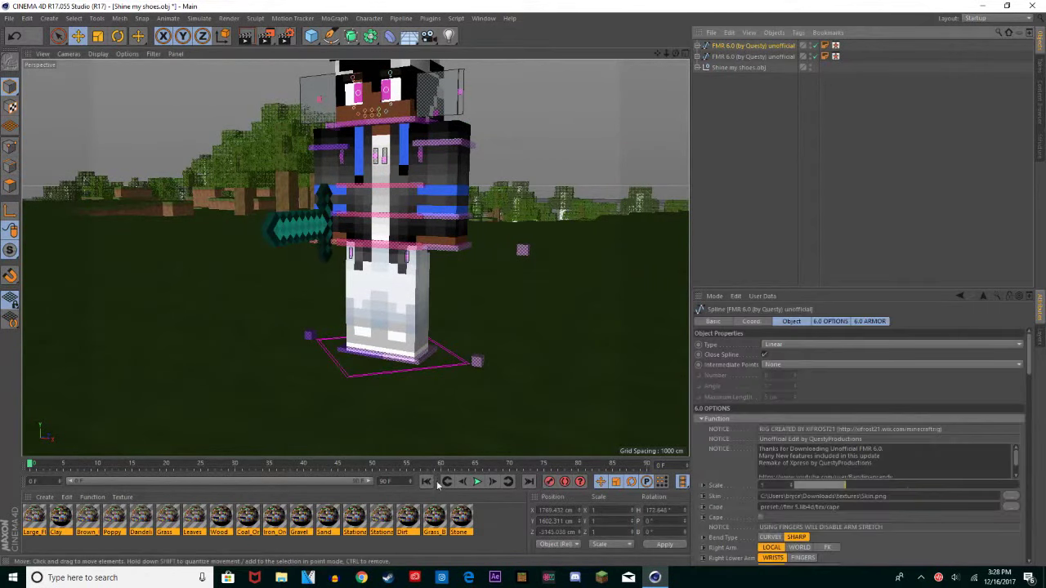
pyautogui.click(565, 481)
pyautogui.click(759, 56)
pyautogui.click(549, 484)
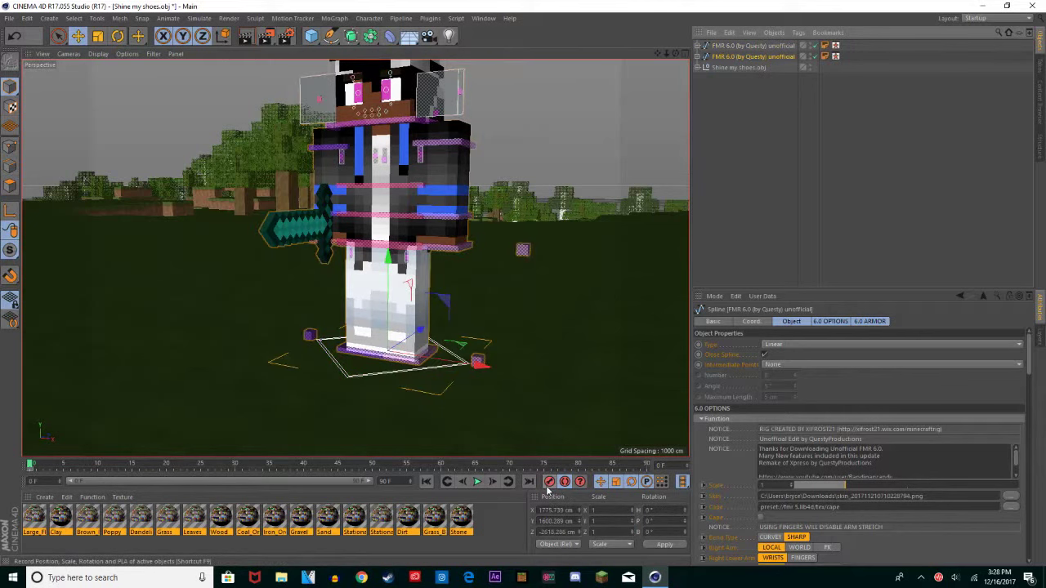
# Step: At frame 10, lower the second rig's waist control to Y -10 cm and tilt it forward
pyautogui.click(98, 465)
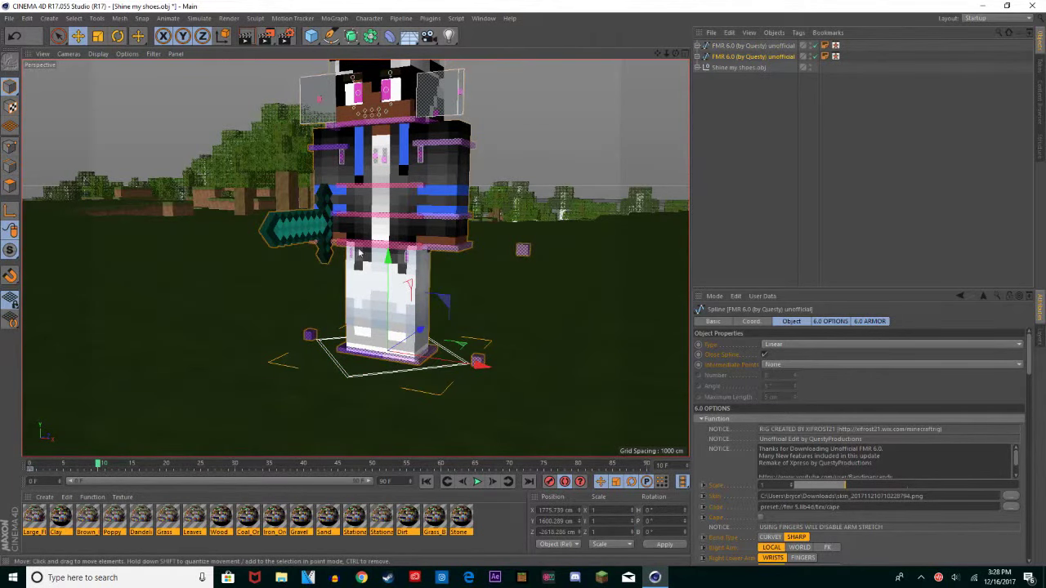
pyautogui.click(372, 225)
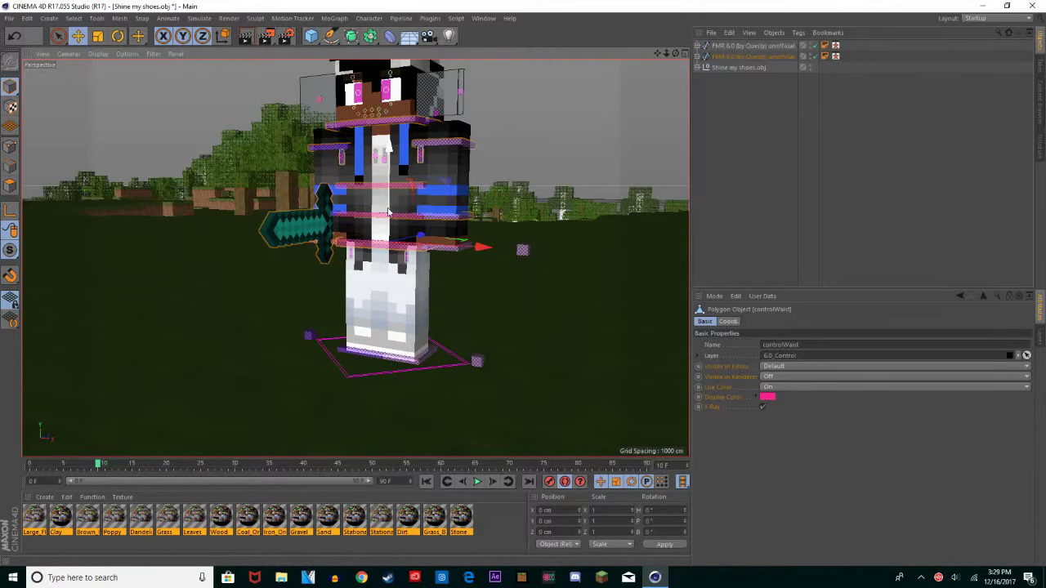
pyautogui.moveTo(387, 211); pyautogui.dragTo(388, 215)
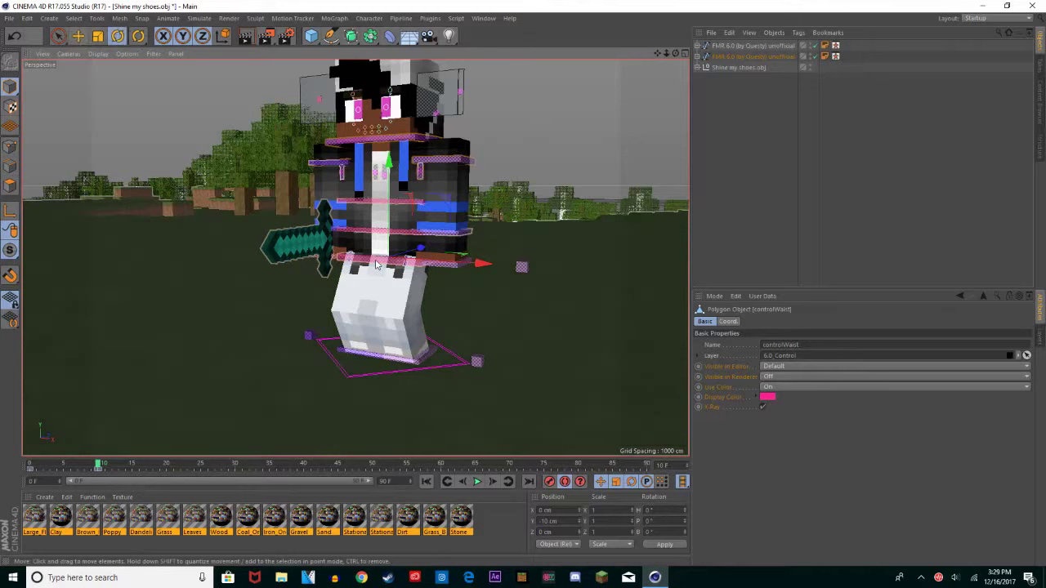
pyautogui.press('r')
pyautogui.moveTo(367, 242)
pyautogui.mouseDown()
pyautogui.moveTo(360, 266)
pyautogui.moveTo(368, 242)
pyautogui.mouseUp()
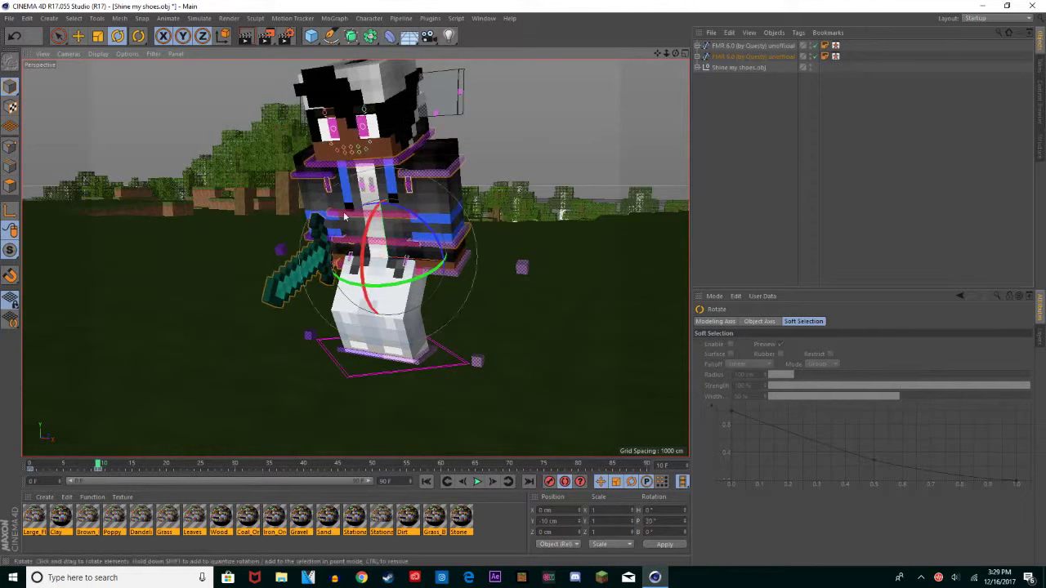
# Step: Bend the second rig's back control forward and pitch its neck control to -30° so the head looks ahead
pyautogui.click(354, 202)
pyautogui.moveTo(353, 209); pyautogui.dragTo(350, 214)
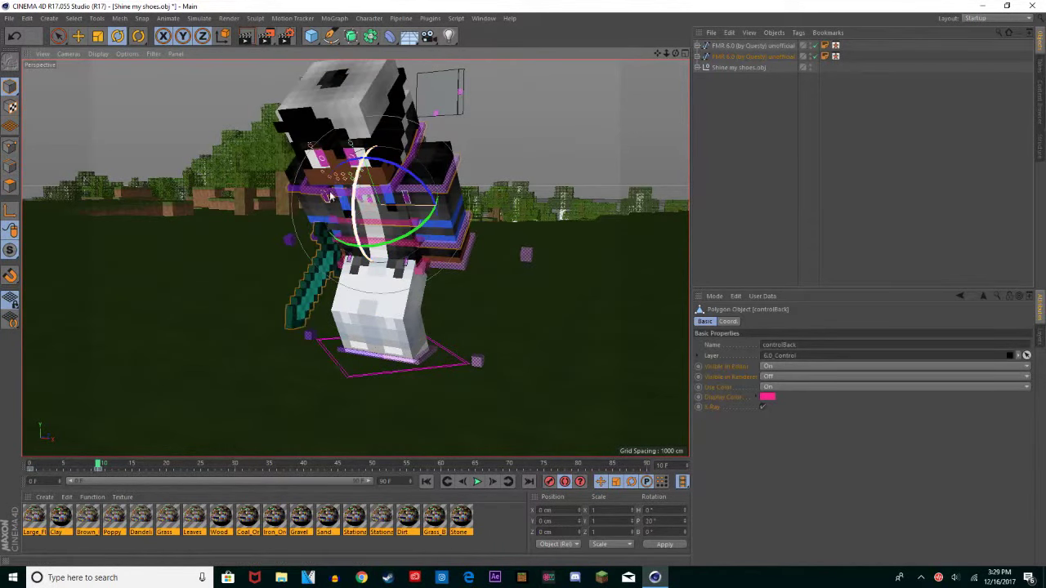
pyautogui.click(333, 196)
pyautogui.moveTo(341, 195); pyautogui.dragTo(341, 159)
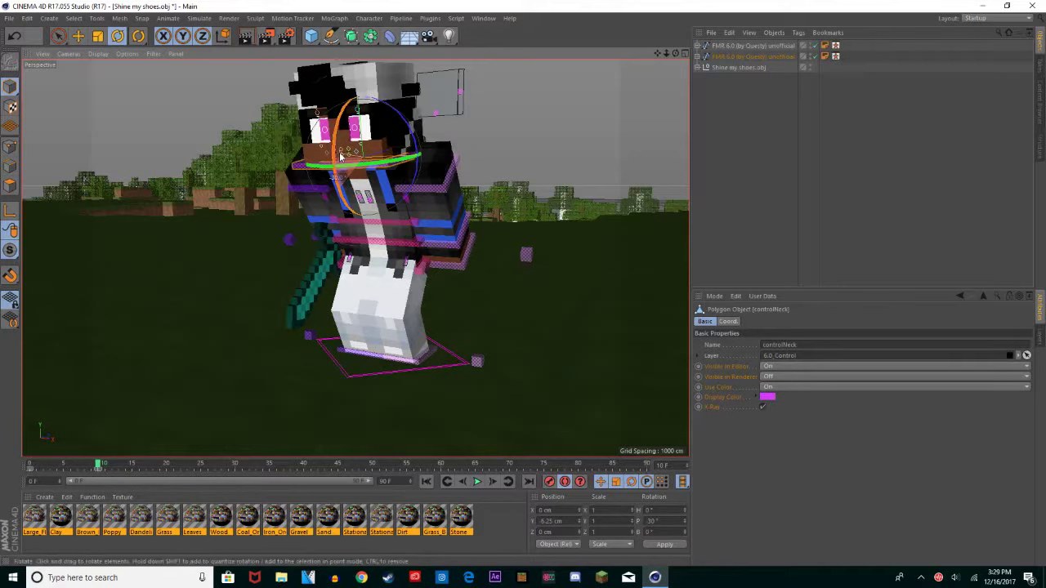
# Step: Examine the second rig's crouch motion from the side between frame 0 and about frame 13
pyautogui.moveTo(675, 53); pyautogui.dragTo(662, 61)
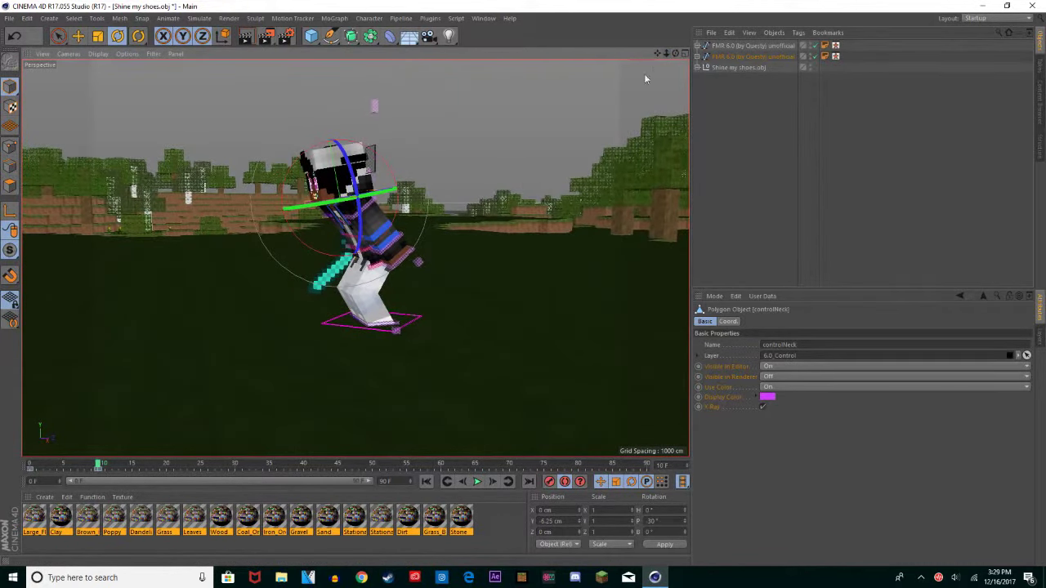
pyautogui.click(374, 269)
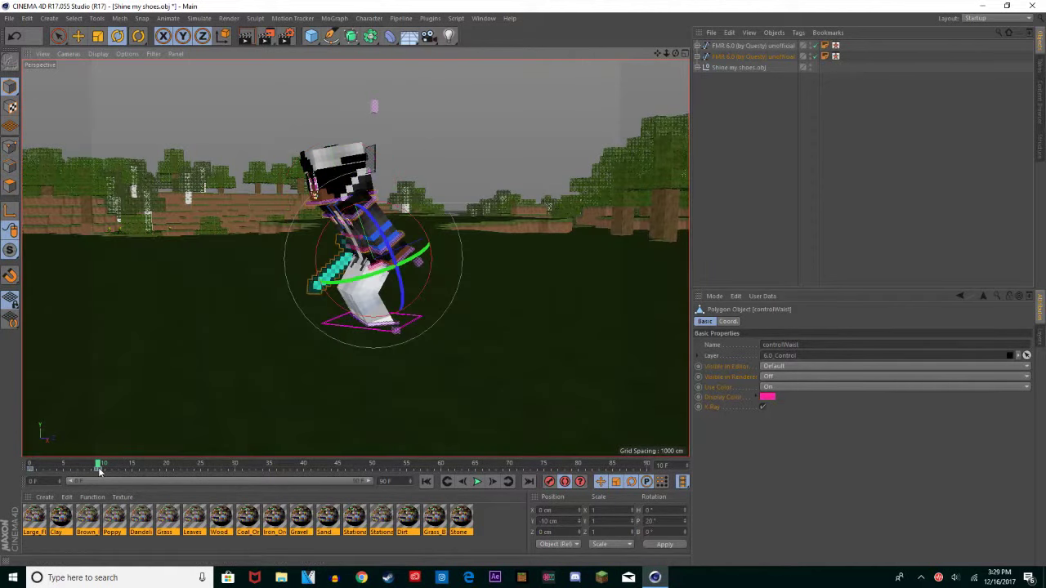
pyautogui.click(98, 470)
pyautogui.moveTo(31, 470); pyautogui.dragTo(29, 467)
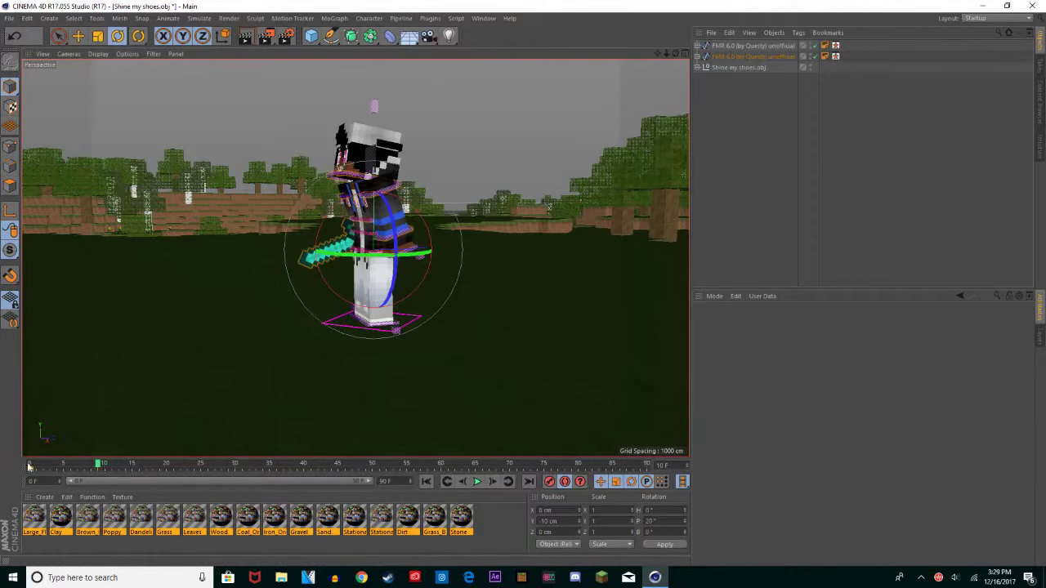
pyautogui.click(29, 463)
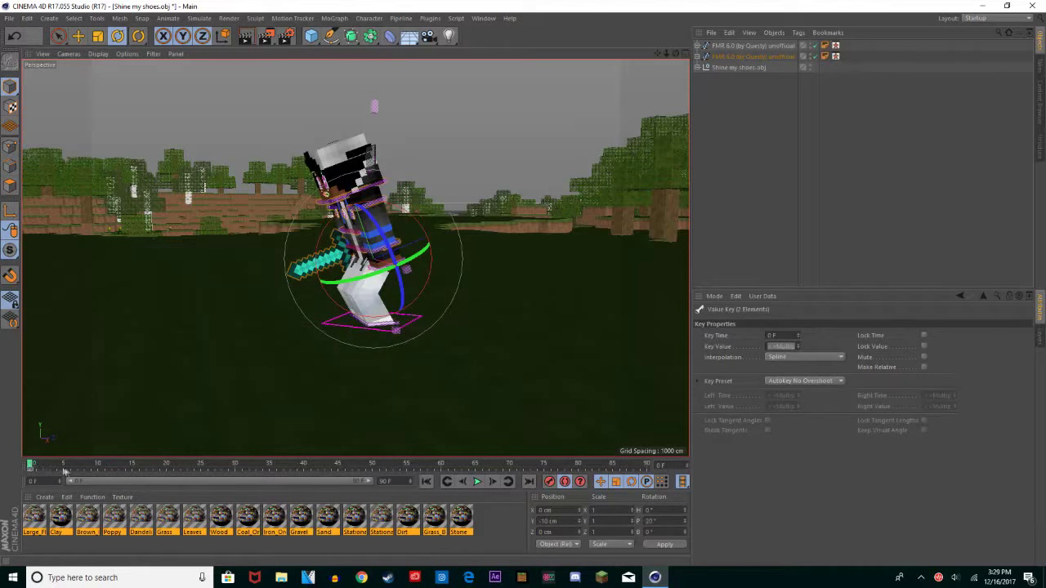
pyautogui.moveTo(43, 466); pyautogui.dragTo(120, 464)
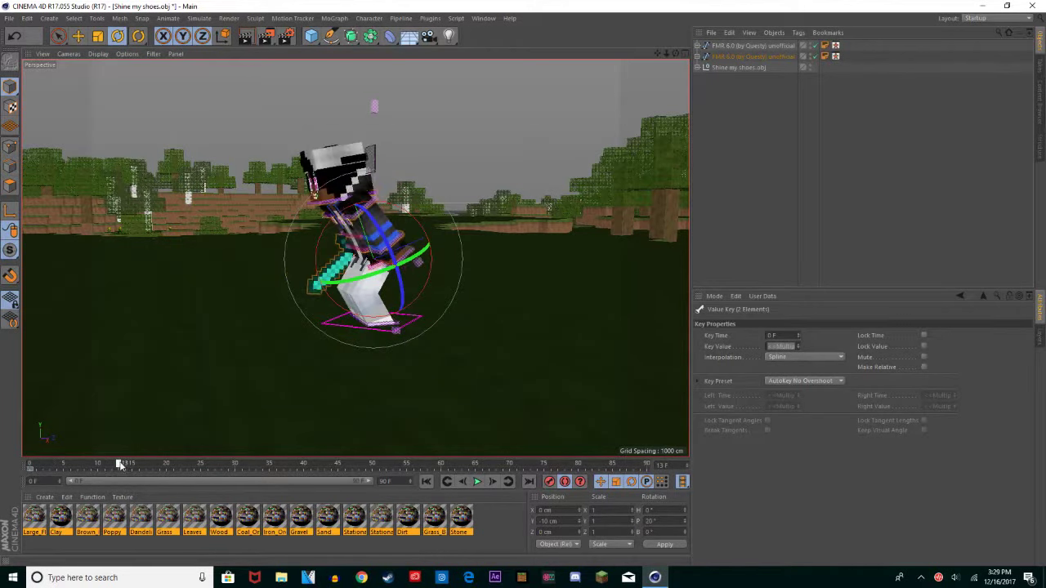
# Step: Undo the second rig's crouch pose and return to frame 0 with its root control selected
pyautogui.click(323, 208)
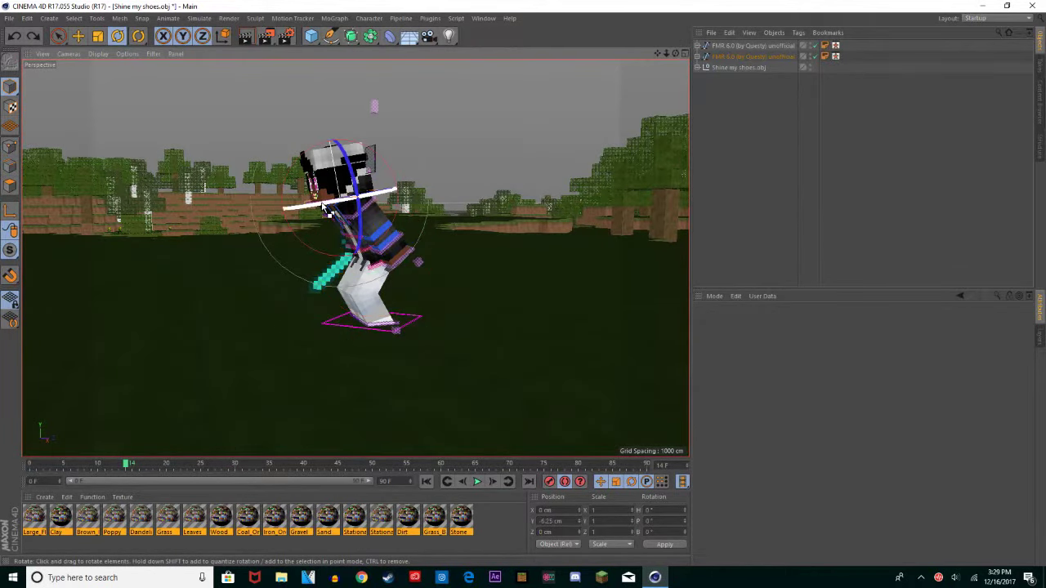
pyautogui.moveTo(128, 471); pyautogui.dragTo(98, 466)
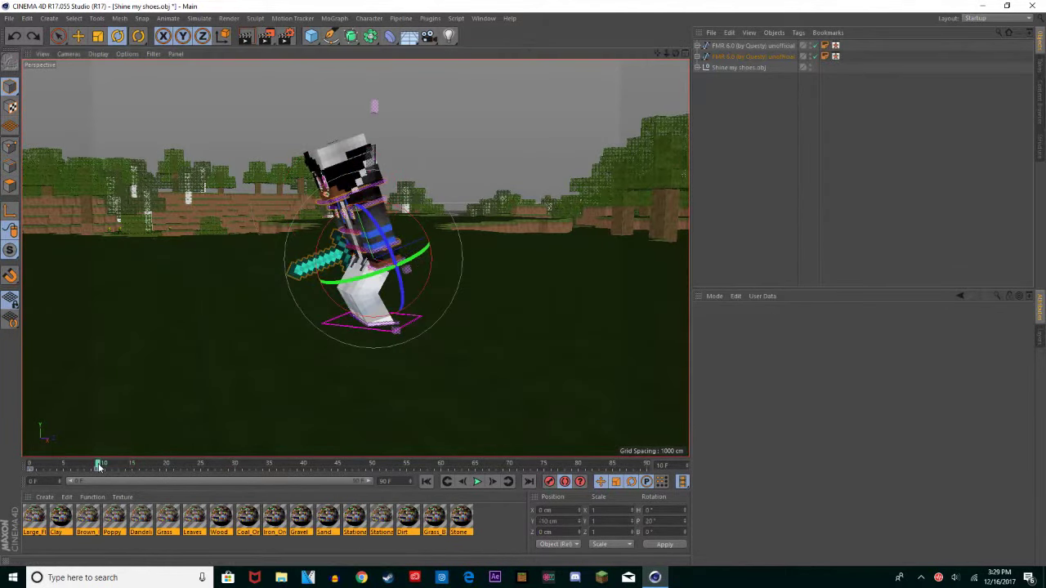
pyautogui.click(383, 321)
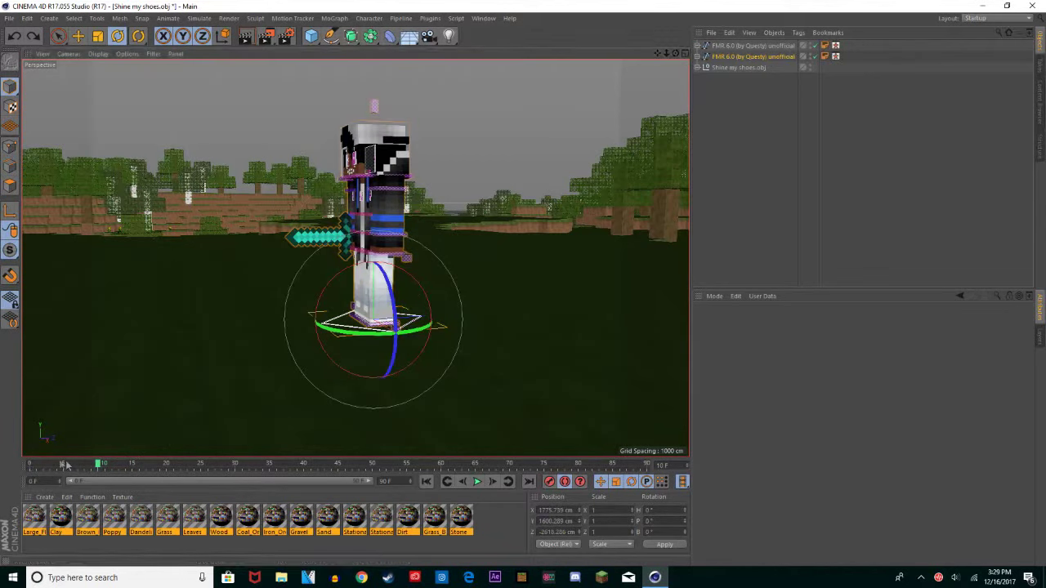
pyautogui.click(31, 465)
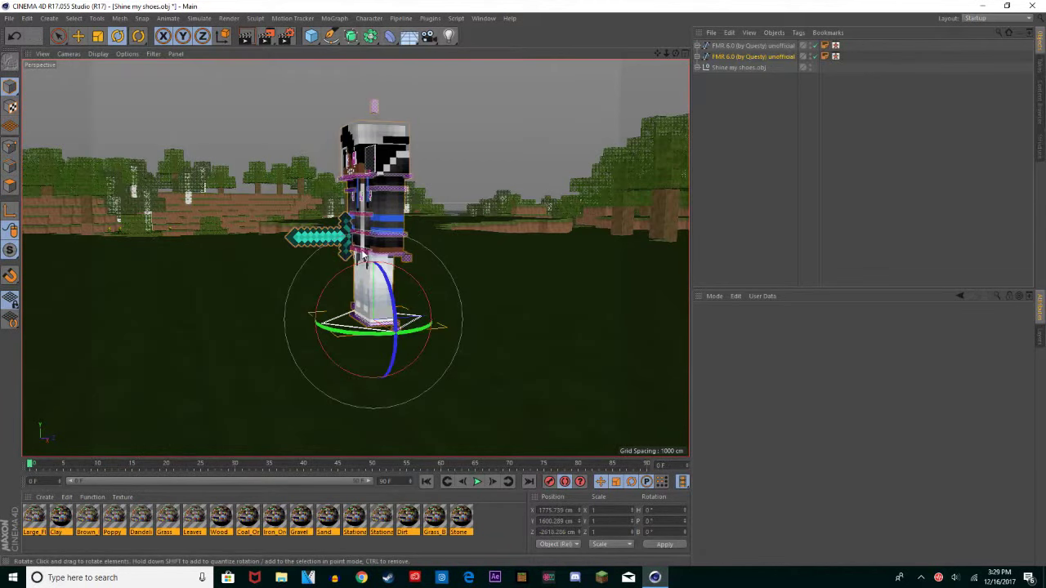
# Step: Lower the second rig's waist control to Y -10 cm and tilt it forward to a 20° pitch
pyautogui.click(363, 255)
pyautogui.press('e')
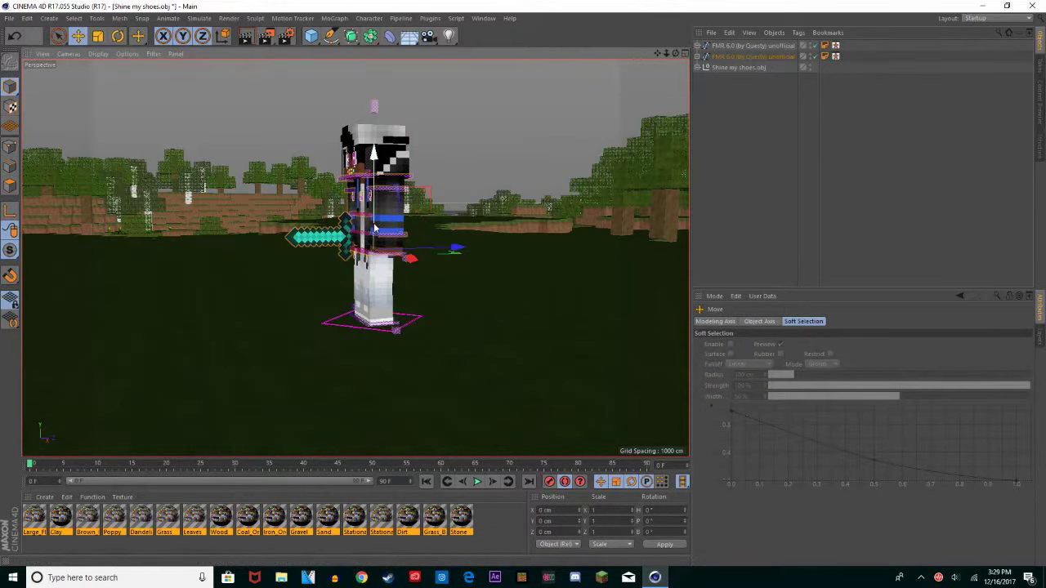
pyautogui.moveTo(373, 227); pyautogui.dragTo(376, 238)
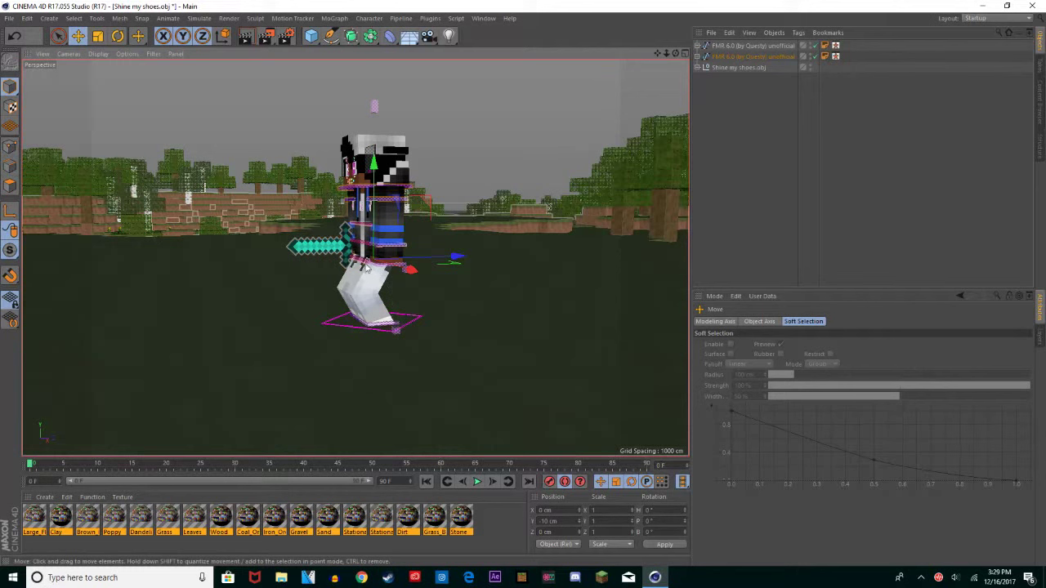
pyautogui.press('r')
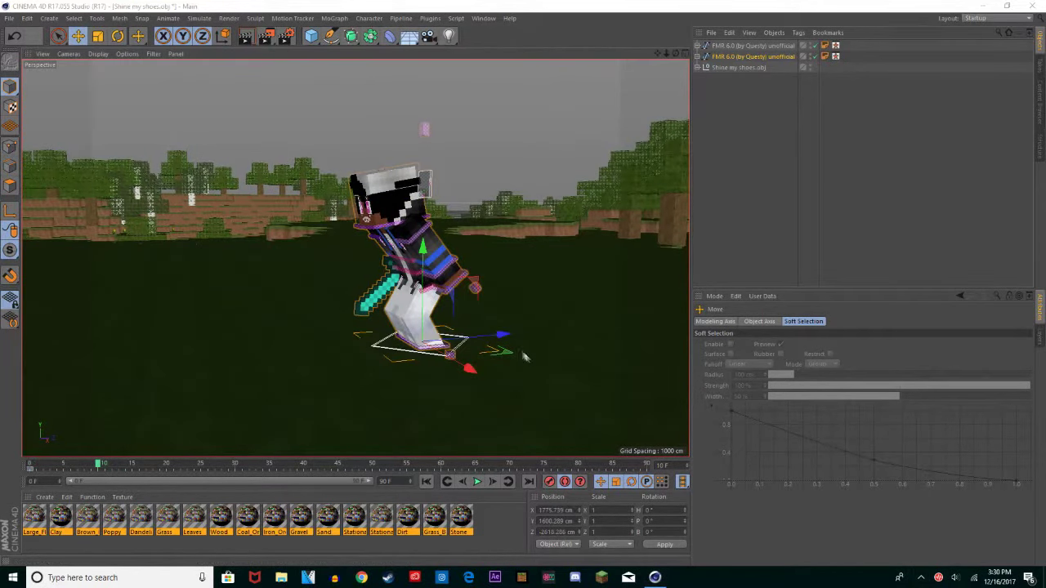
# Step: At frame 10, move the second rig's waist control forward along the world axis to Z -140 cm
pyautogui.click(430, 292)
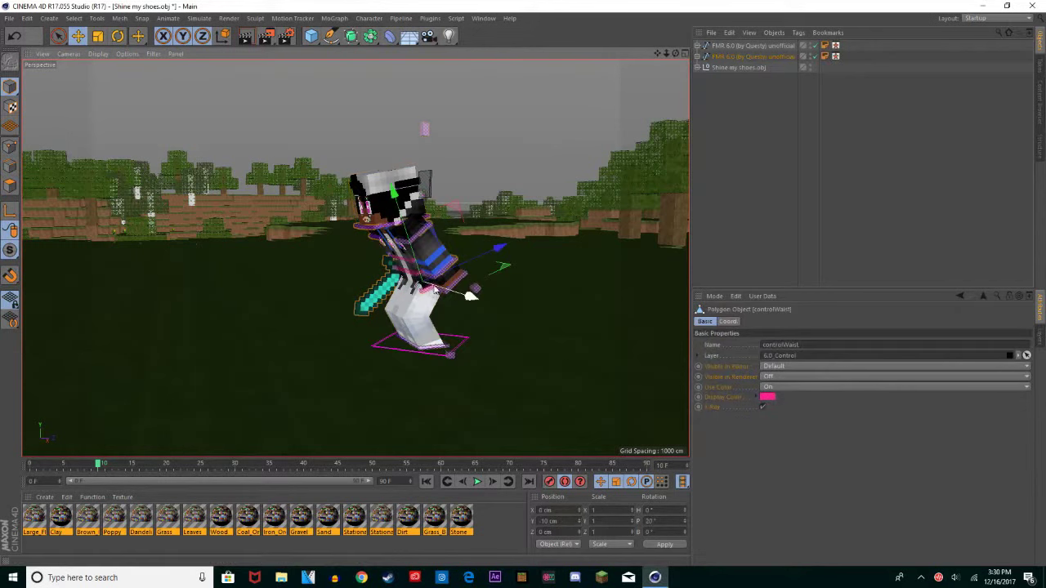
pyautogui.press('w')
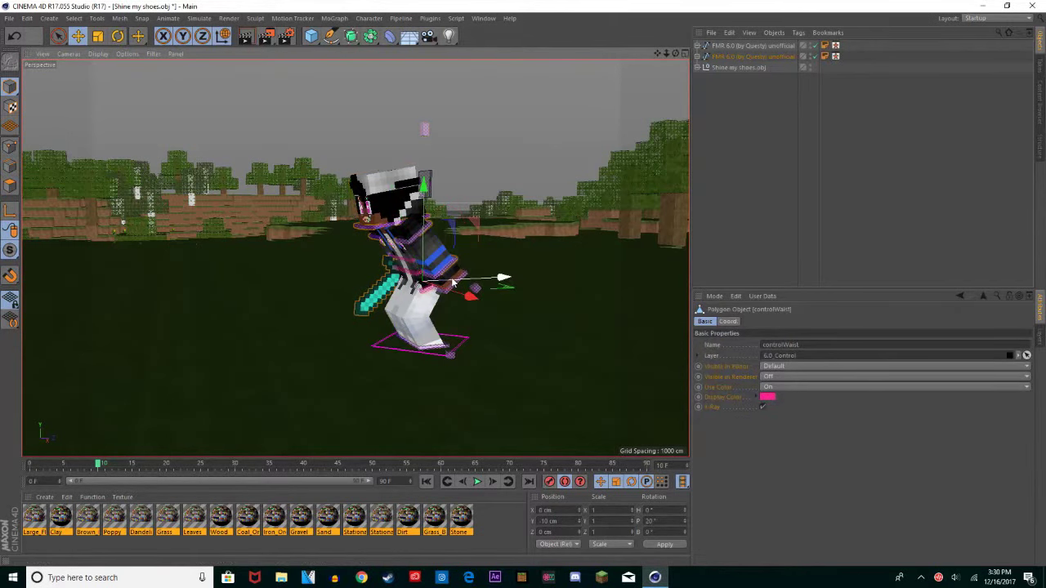
pyautogui.moveTo(449, 282); pyautogui.dragTo(325, 291)
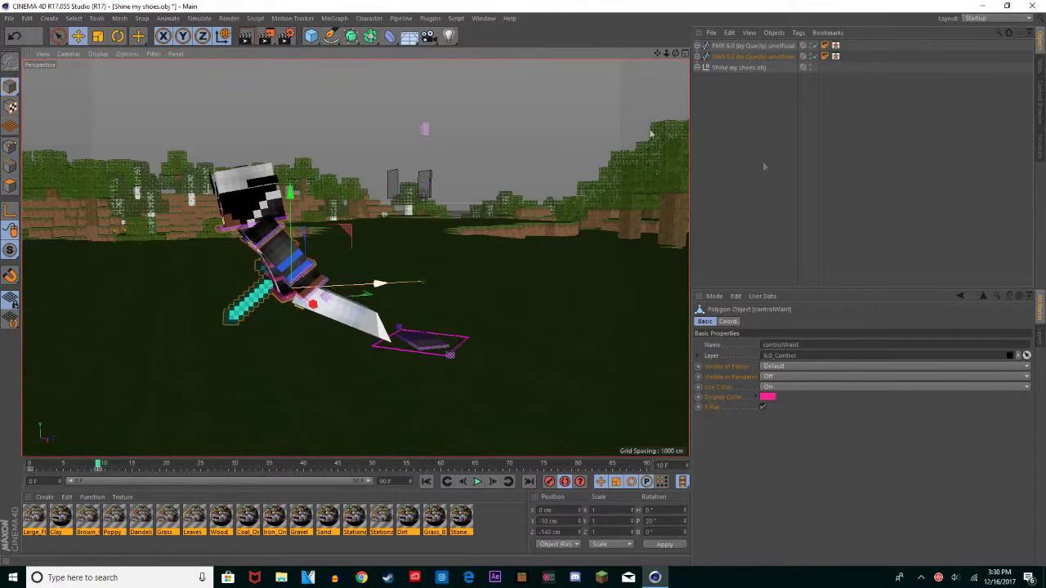
# Step: Open the F-curve timeline and add a Sound special track to the second rig
pyautogui.click(483, 18)
pyautogui.click(536, 135)
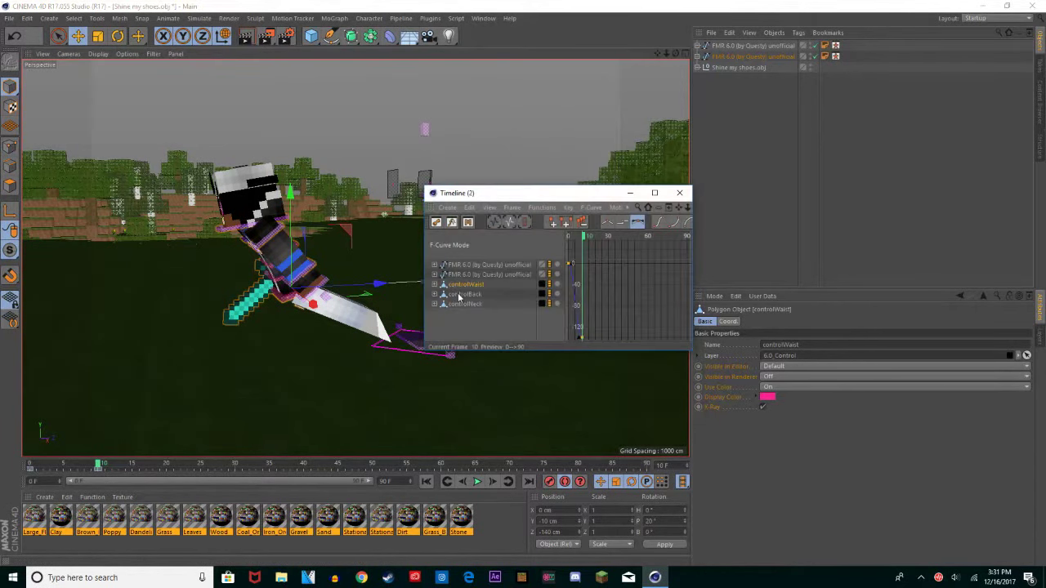
pyautogui.click(485, 276)
pyautogui.rightClick(491, 302)
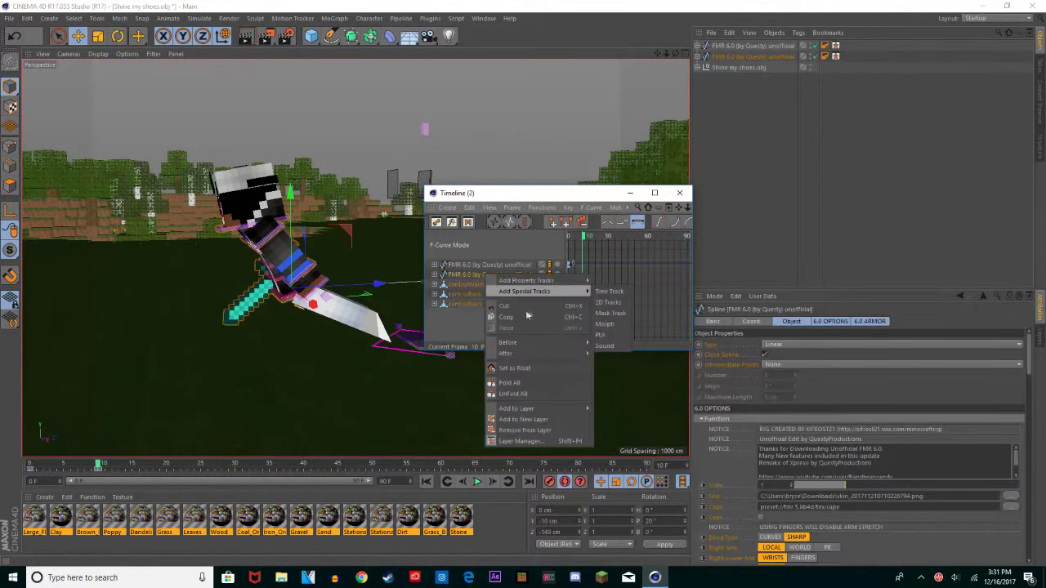
pyautogui.click(604, 345)
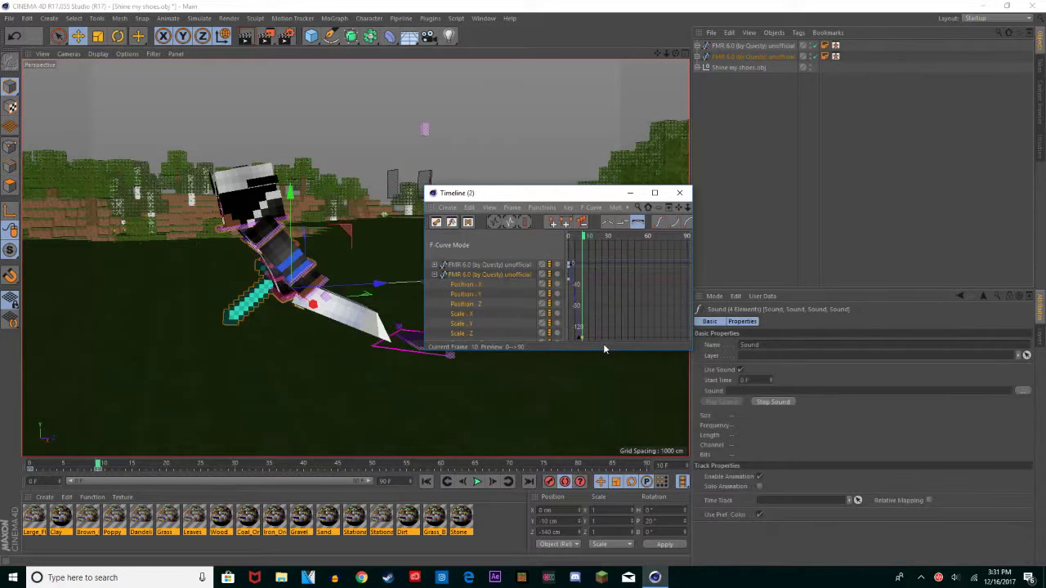
# Step: Look through the rig's animation and sound tracks in the timeline and close the timeline
pyautogui.click(1021, 392)
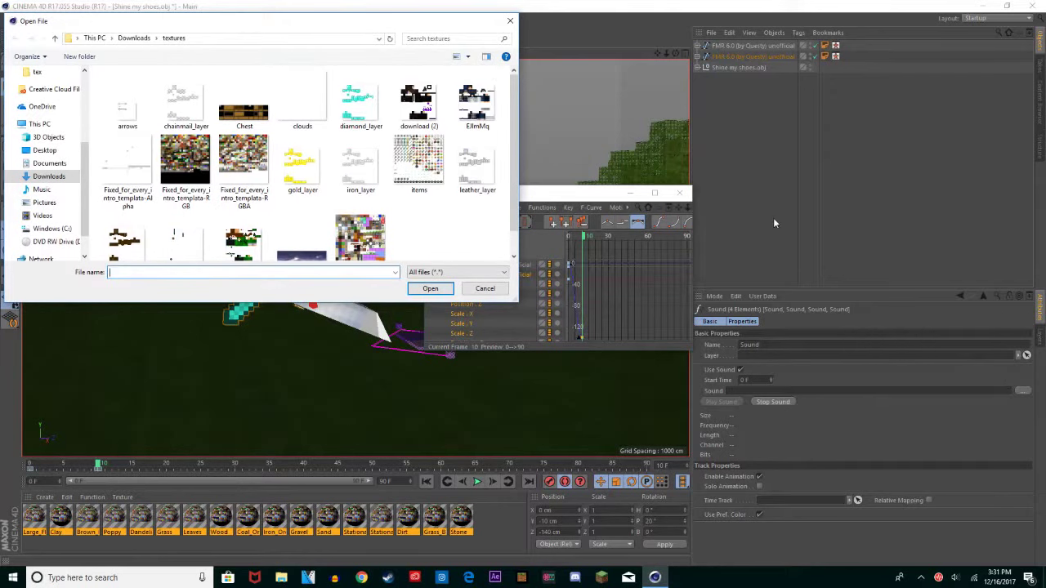
pyautogui.click(485, 290)
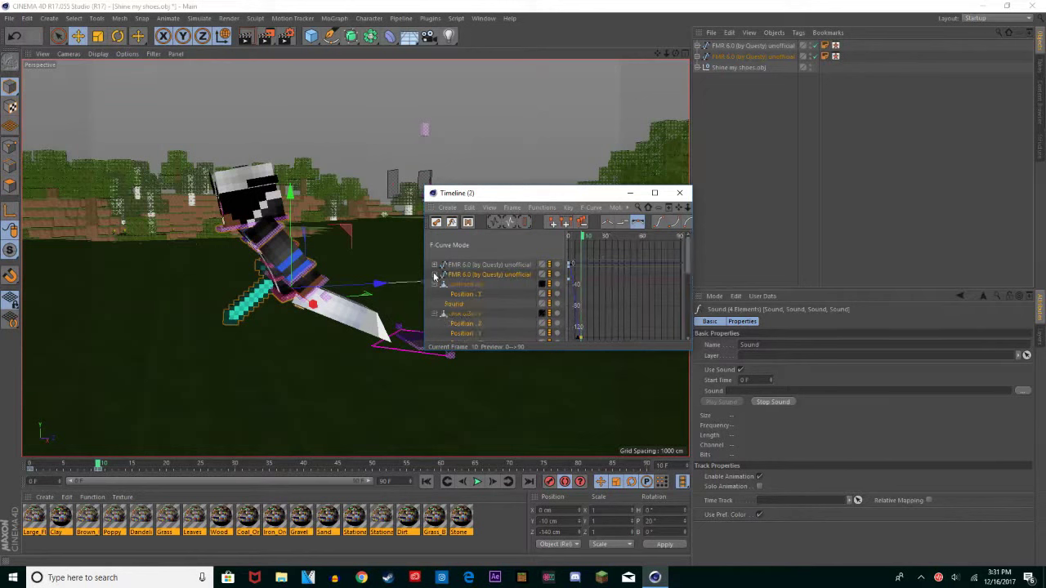
pyautogui.scroll(-3, 465, 300)
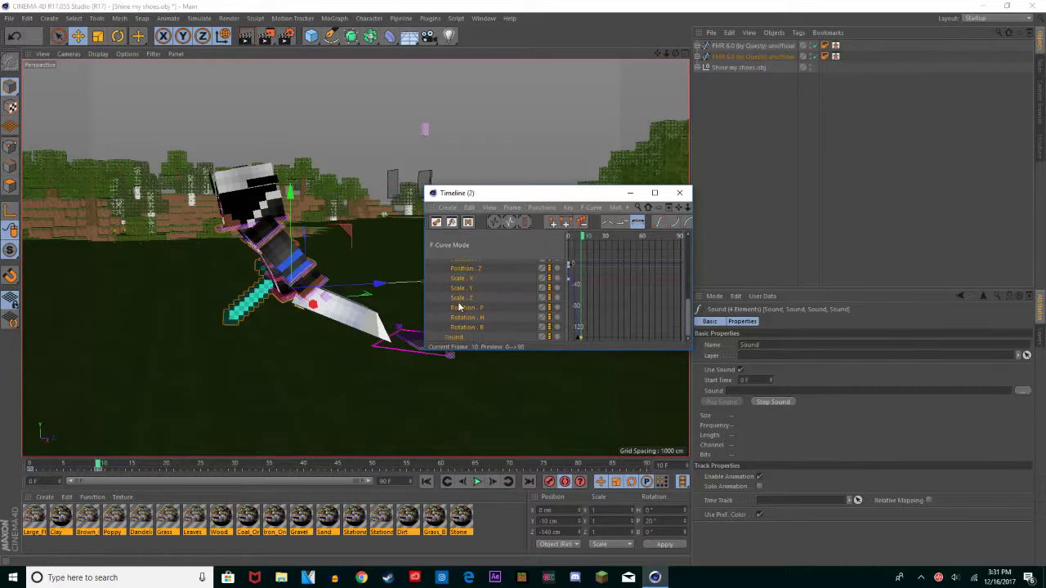
pyautogui.moveTo(460, 343); pyautogui.dragTo(792, 229)
pyautogui.moveTo(719, 73); pyautogui.dragTo(465, 338)
pyautogui.click(679, 193)
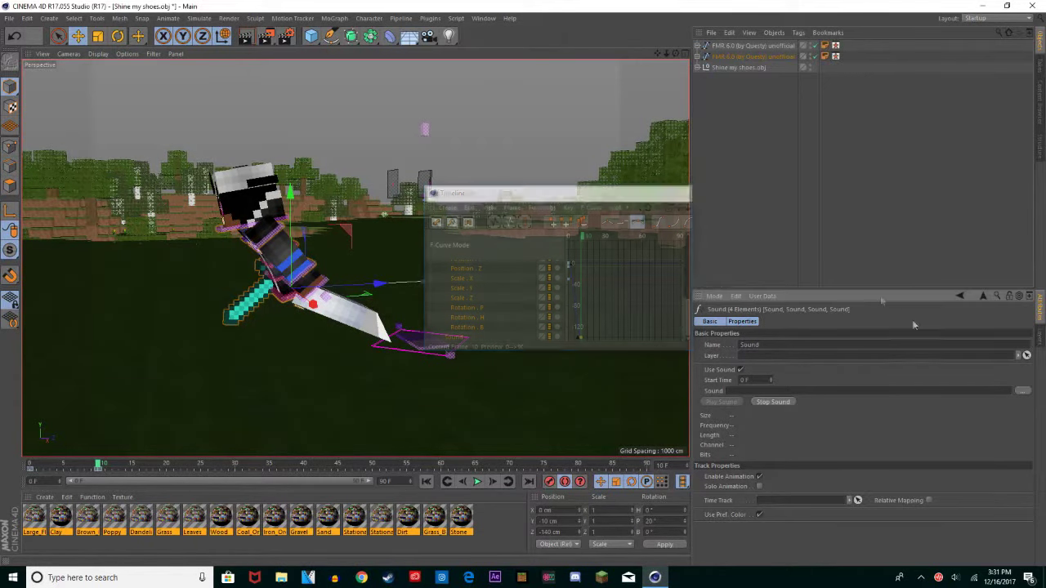
# Step: Load "Sex Whales & Fraxo - Dead To Me (feat. Lox Chatterbox).wav" into the sound tracks with Use Sound off and preview it
pyautogui.click(1019, 394)
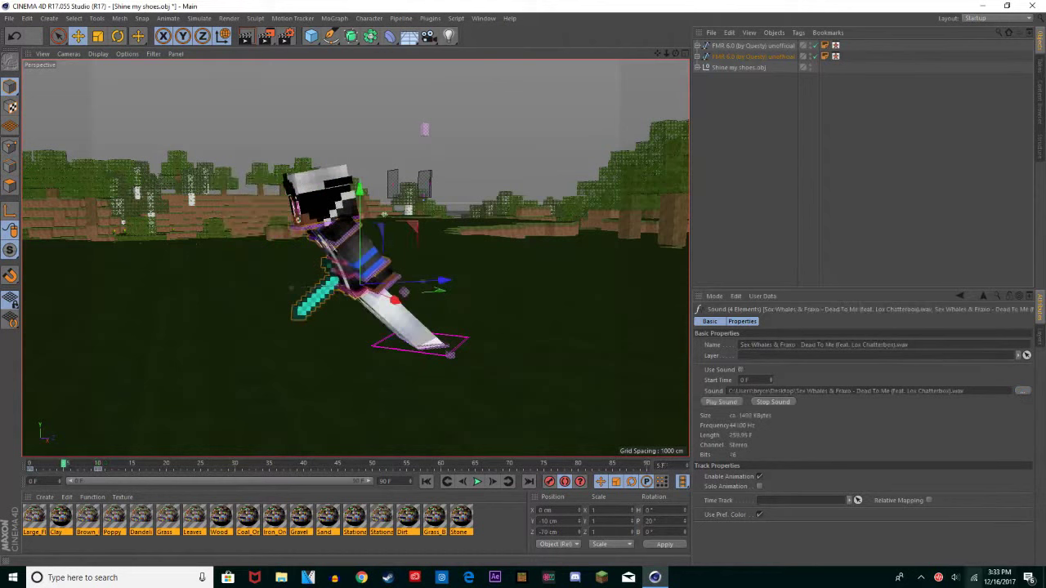
pyautogui.click(919, 578)
pyautogui.click(918, 578)
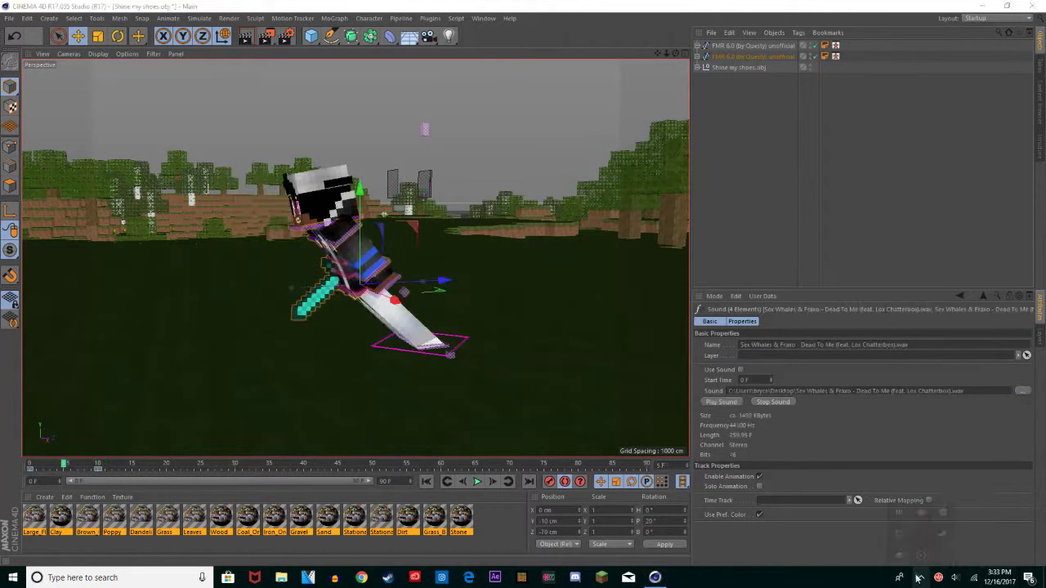
pyautogui.click(726, 406)
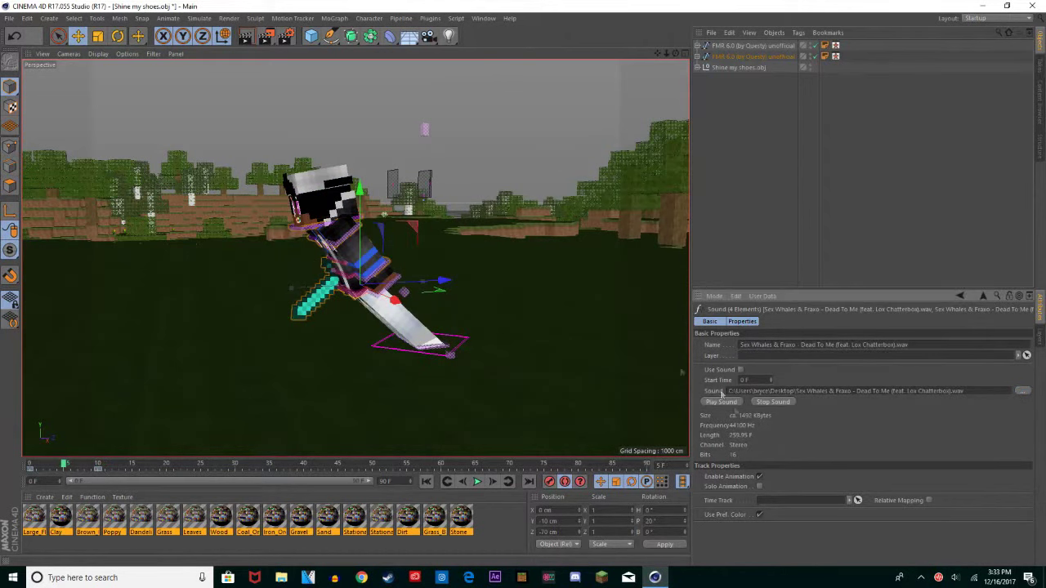
pyautogui.click(772, 403)
# Step: At frame 5, move the second rig's left leg goal forward to about Z -77.5 cm and raise it to Y 20 cm
pyautogui.click(453, 347)
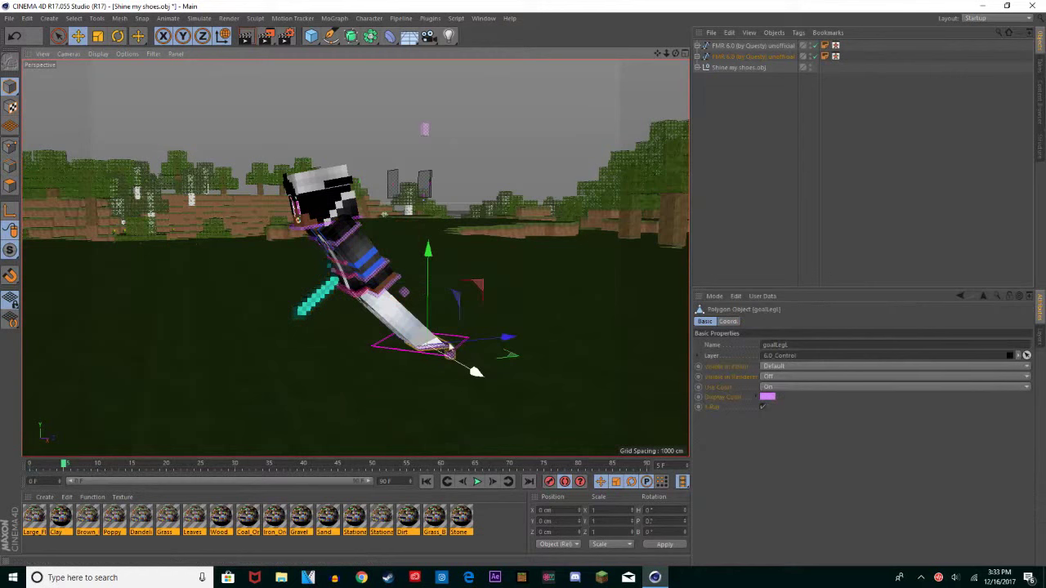
pyautogui.moveTo(448, 351); pyautogui.dragTo(381, 347)
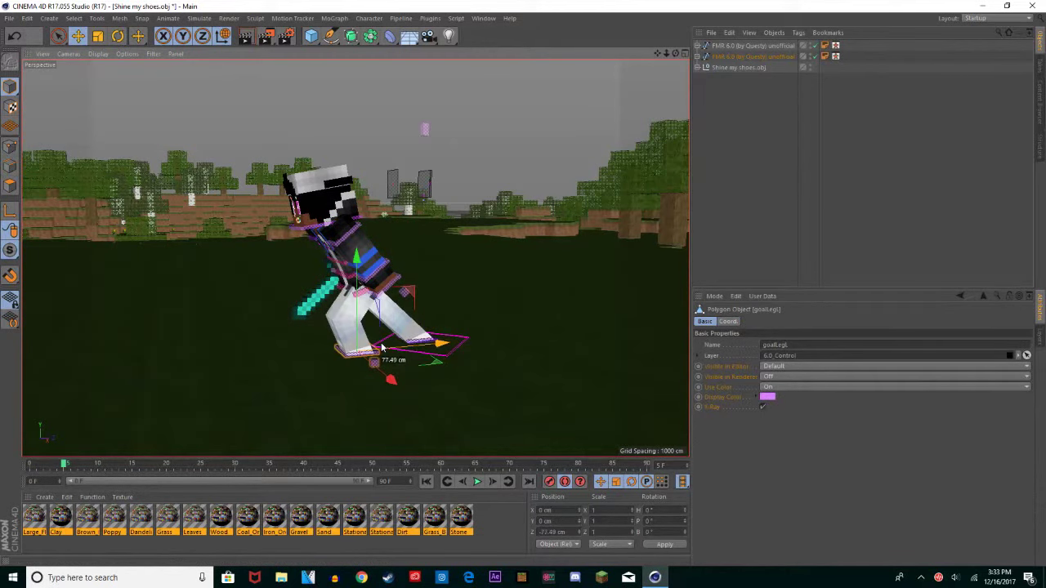
pyautogui.keyDown('shift'); pyautogui.moveTo(358, 314); pyautogui.dragTo(369, 337); pyautogui.keyUp('shift')
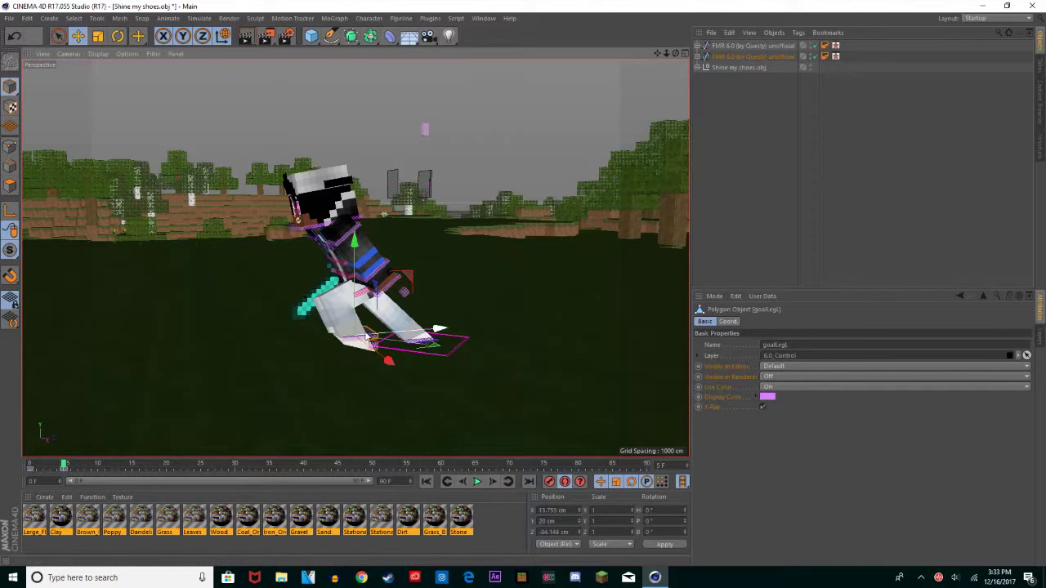
pyautogui.keyDown('alt'); pyautogui.moveTo(426, 319); pyautogui.dragTo(671, 318, button='middle'); pyautogui.keyUp('alt')
pyautogui.hotkey('ctrl', 'z')
pyautogui.moveTo(658, 54); pyautogui.dragTo(454, 38)
pyautogui.click(218, 394)
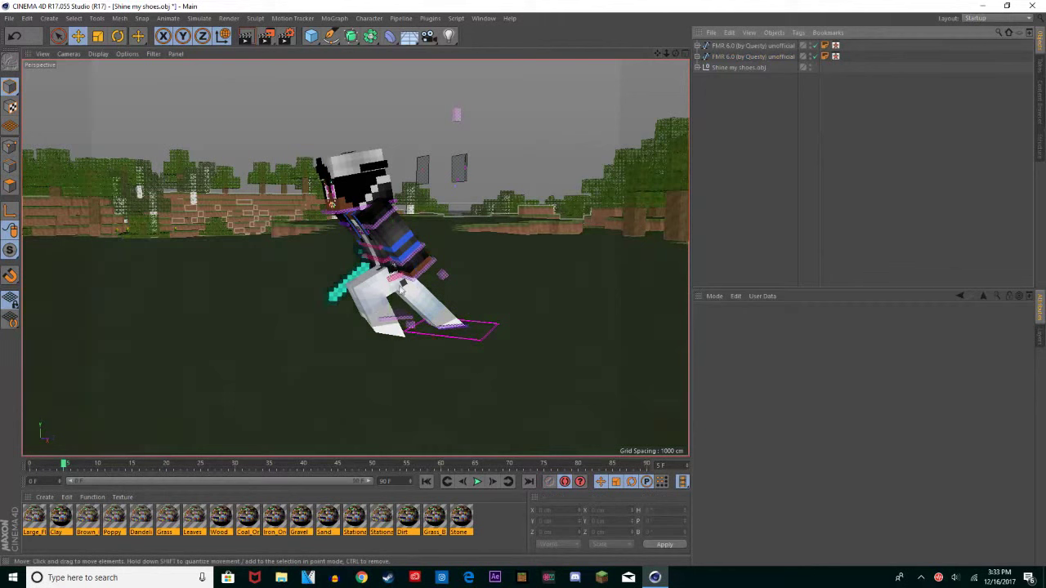
# Step: Adjust the left leg goal to about Y 24.5 cm and Z -71.8 cm, and pitch it to about 117.5°
pyautogui.click(392, 324)
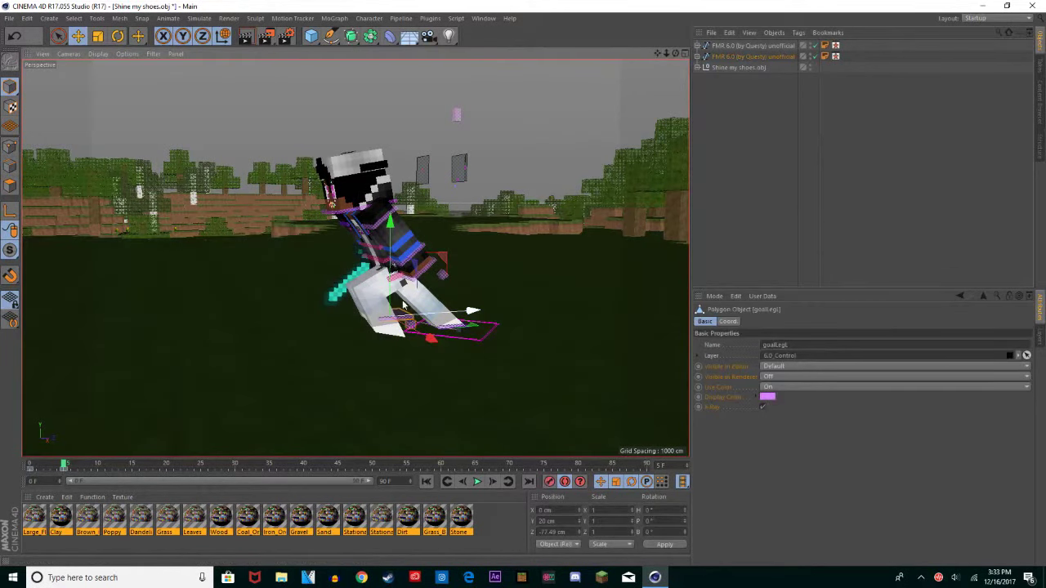
pyautogui.moveTo(675, 54); pyautogui.dragTo(659, 54)
pyautogui.moveTo(394, 277); pyautogui.dragTo(361, 261)
pyautogui.press('r')
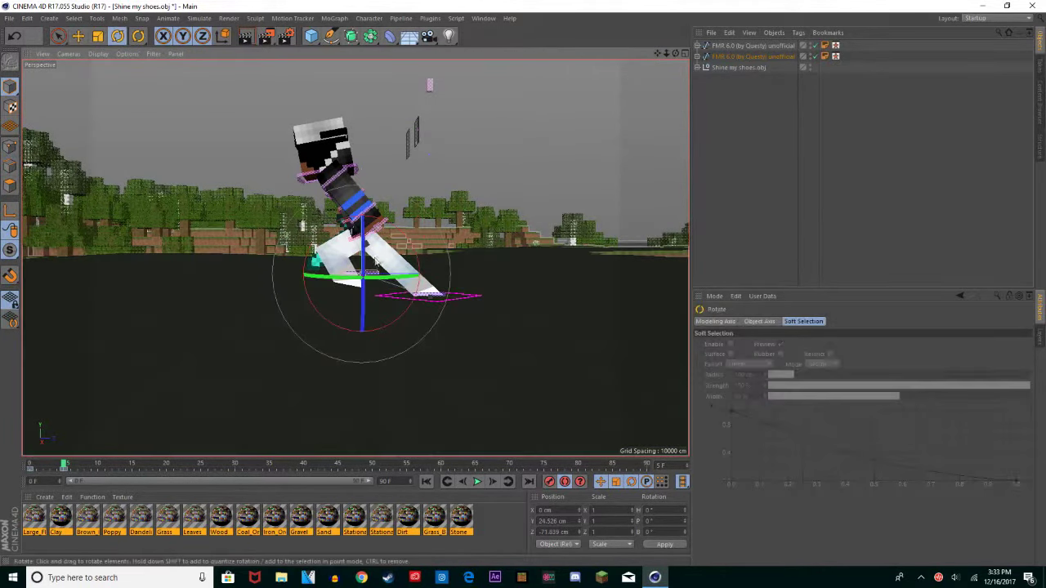
pyautogui.moveTo(407, 242); pyautogui.dragTo(370, 215)
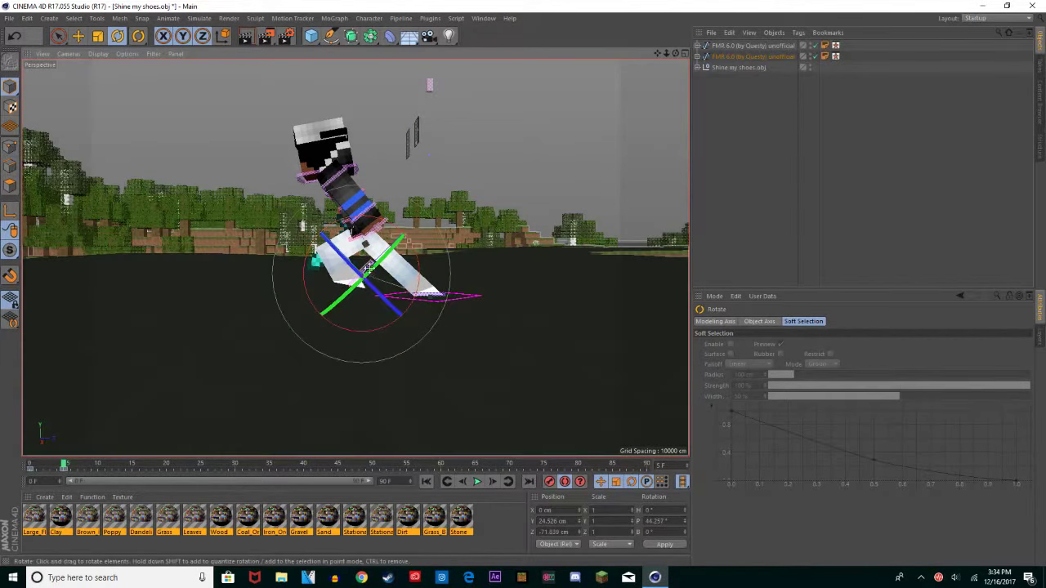
pyautogui.moveTo(397, 229); pyautogui.dragTo(321, 225)
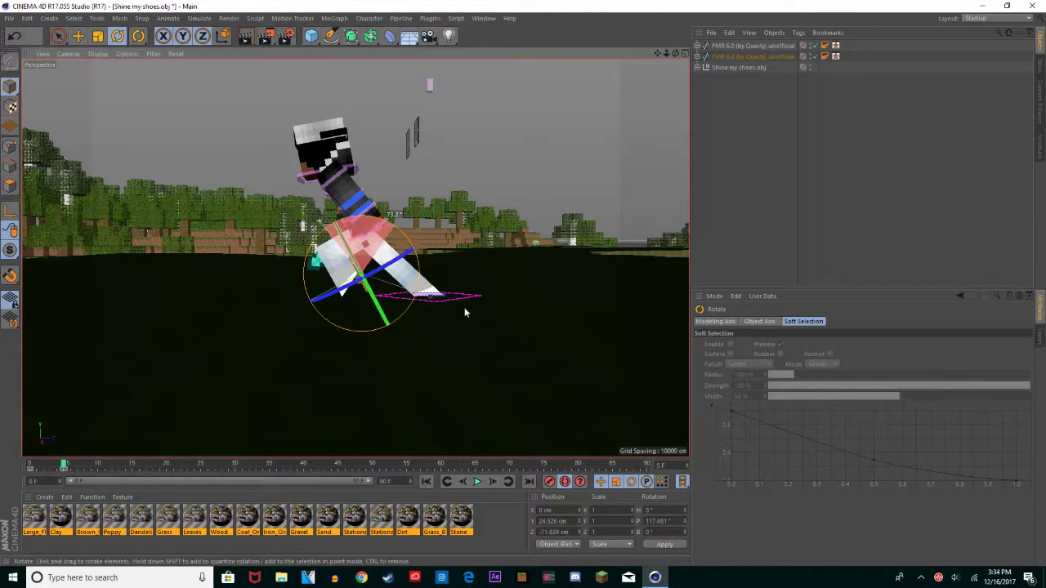
pyautogui.click(669, 245)
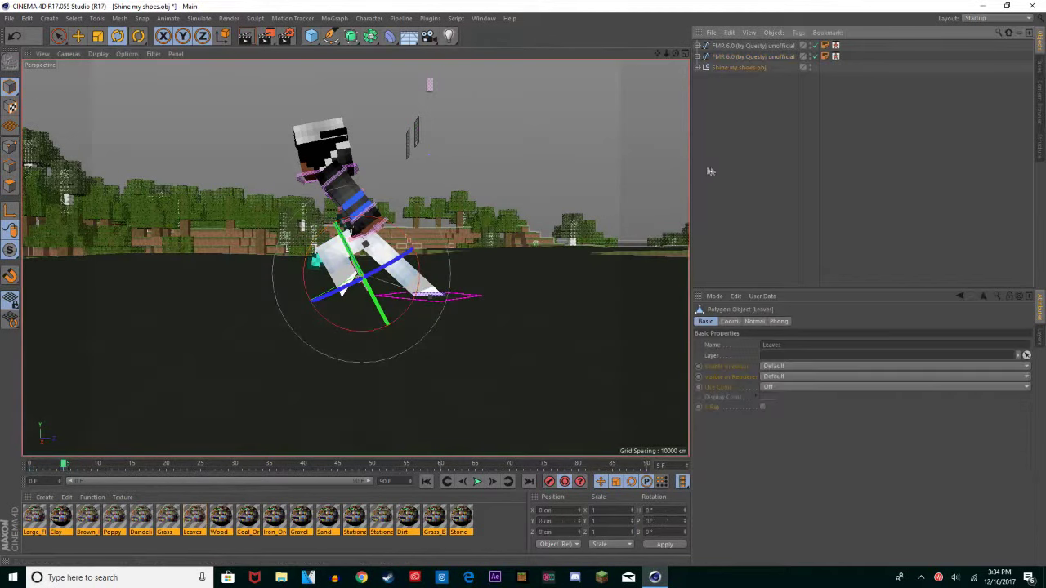
pyautogui.click(710, 172)
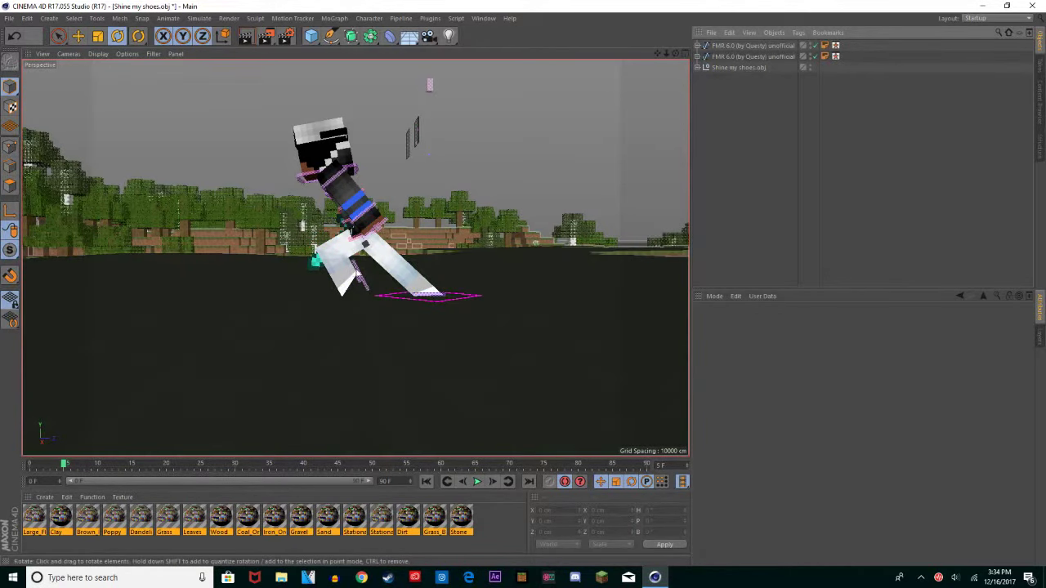
# Step: At frame 10, move the left leg goal to about Y 7.6 cm and Z -123.9 cm, and level its pitch to about 0.2°
pyautogui.click(357, 273)
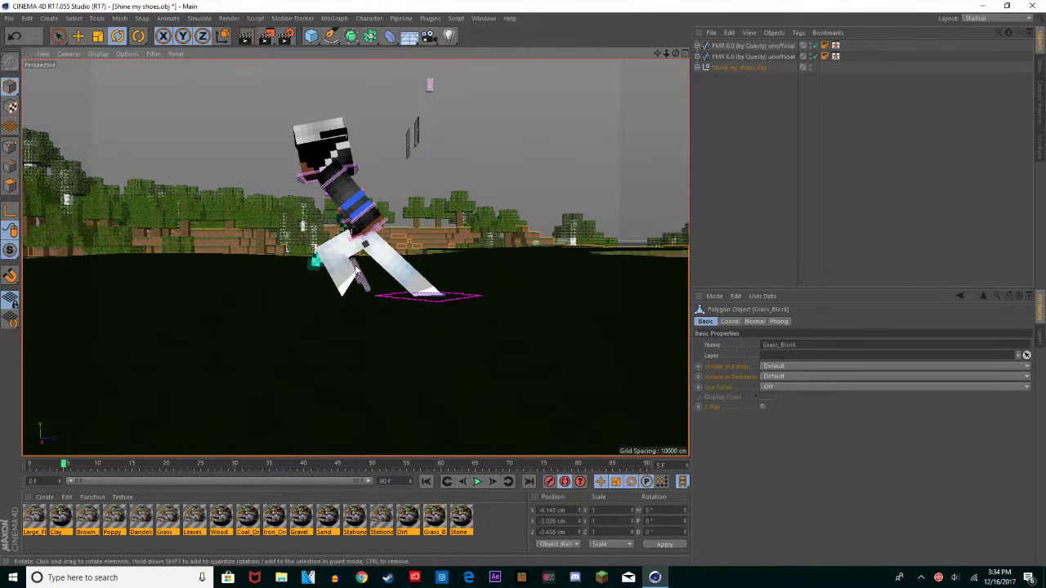
pyautogui.click(357, 273)
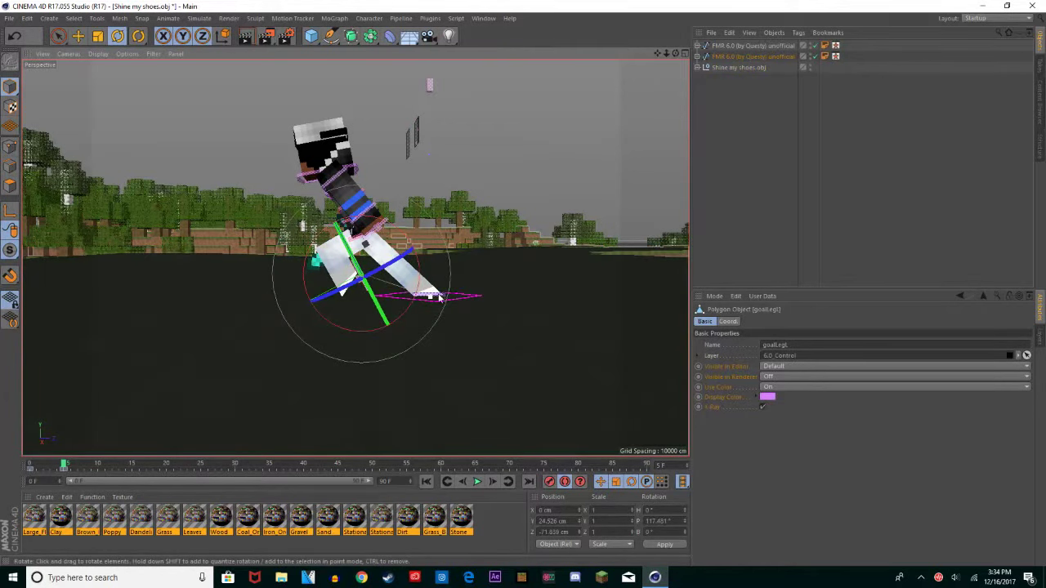
pyautogui.click(439, 298)
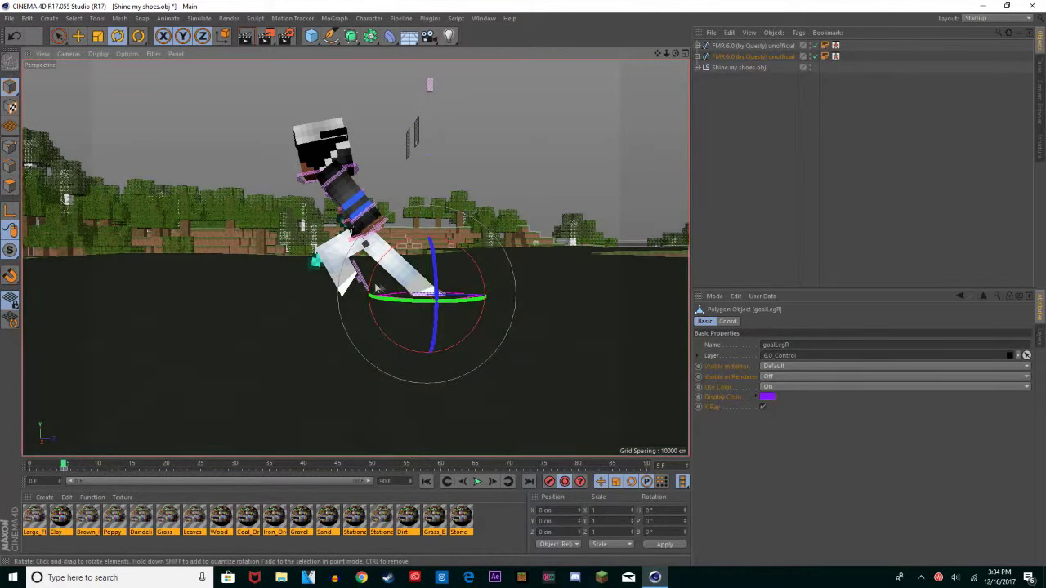
pyautogui.click(356, 265)
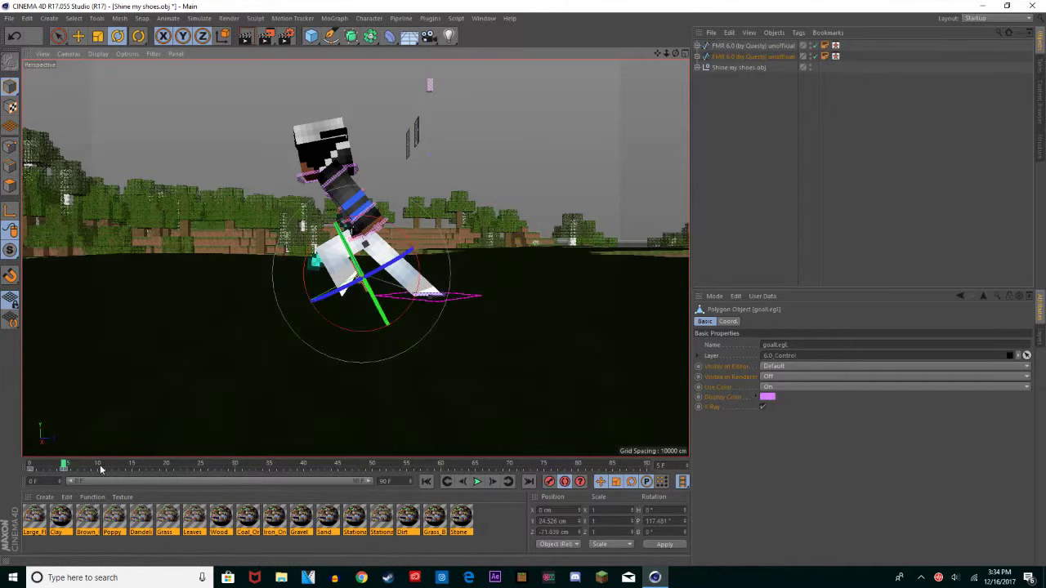
pyautogui.click(100, 467)
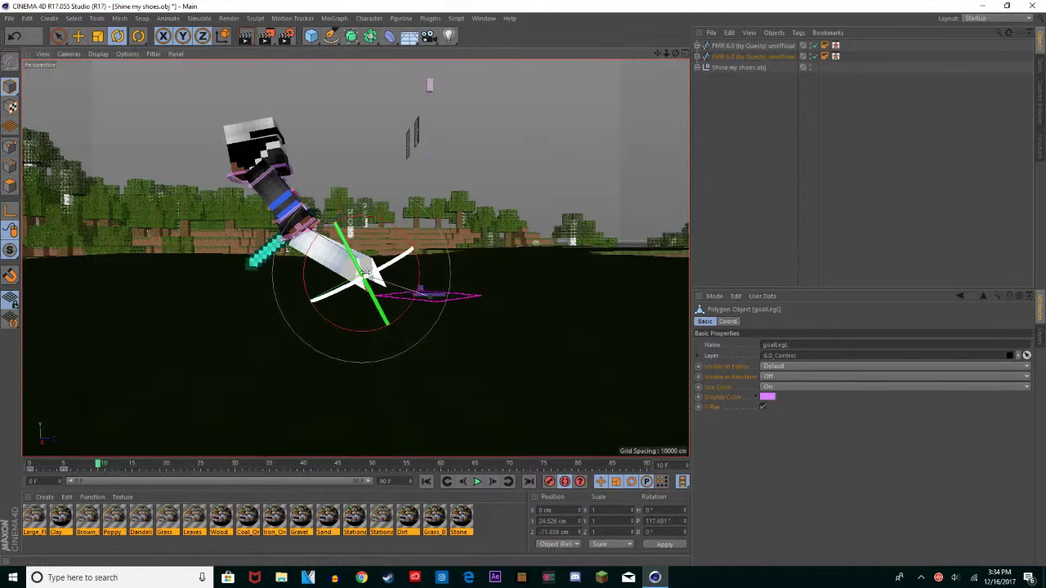
pyautogui.press('e')
pyautogui.moveTo(363, 280); pyautogui.dragTo(333, 352)
pyautogui.press('r')
# Step: Plant the left foot further ahead by moving its goal to about Y -2.6 cm and Z -150.6 cm
pyautogui.press('e')
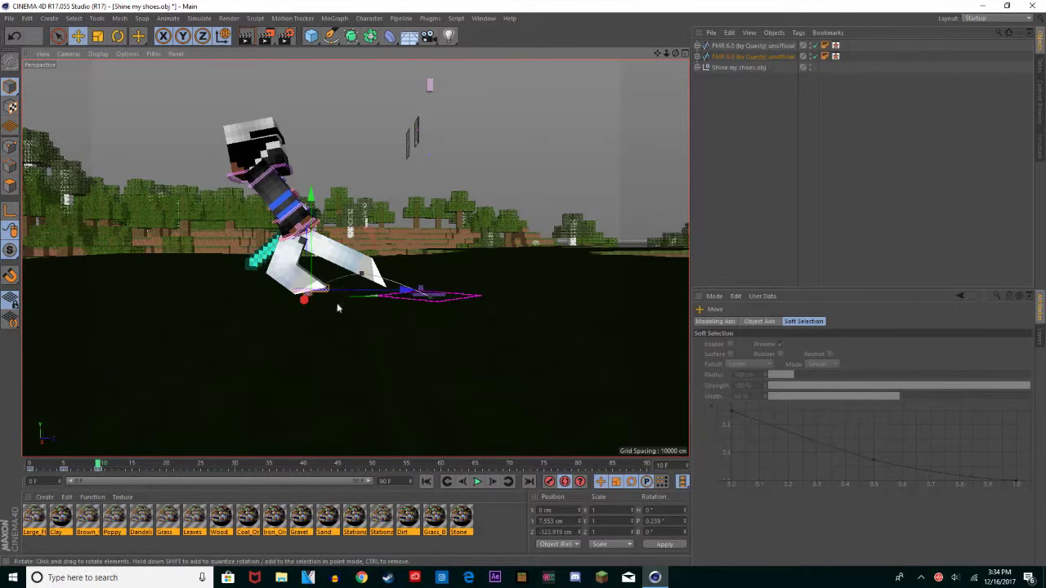
pyautogui.moveTo(343, 291); pyautogui.dragTo(301, 286)
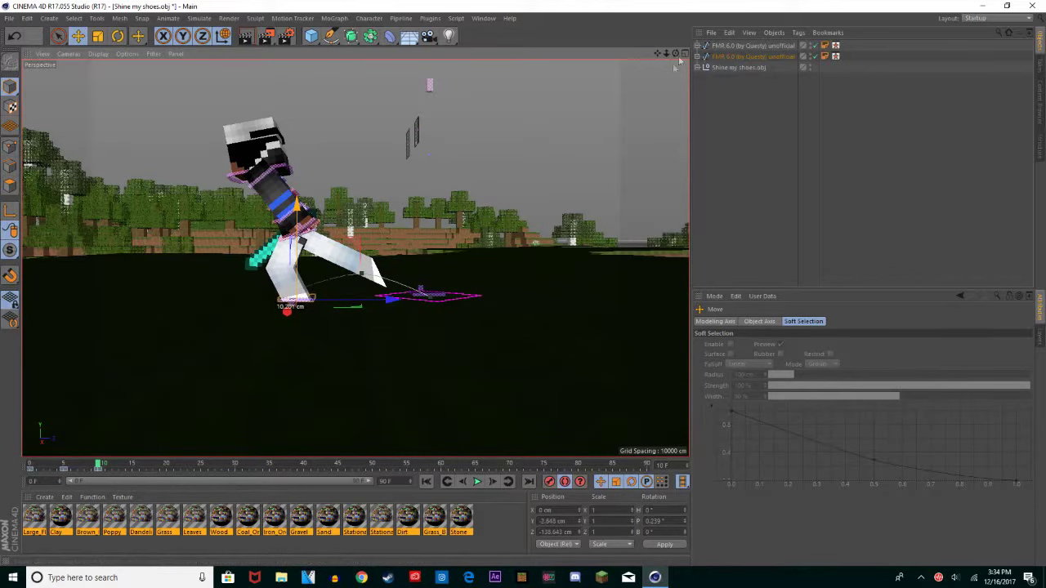
pyautogui.moveTo(675, 53)
pyautogui.mouseDown()
pyautogui.moveTo(623, 92)
pyautogui.moveTo(673, 51)
pyautogui.moveTo(659, 64)
pyautogui.moveTo(667, 58)
pyautogui.mouseUp()
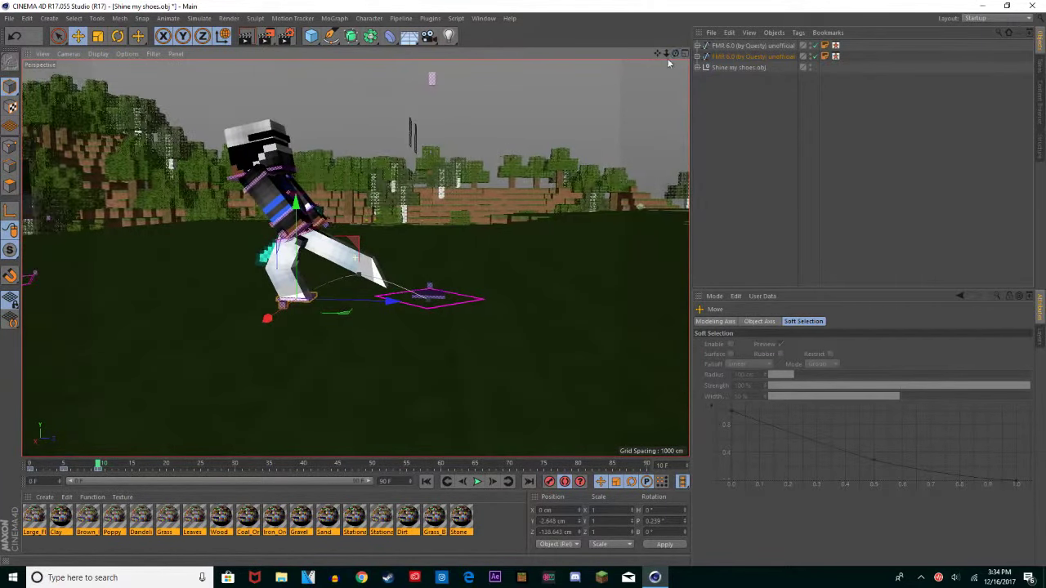
pyautogui.moveTo(321, 303); pyautogui.dragTo(317, 302)
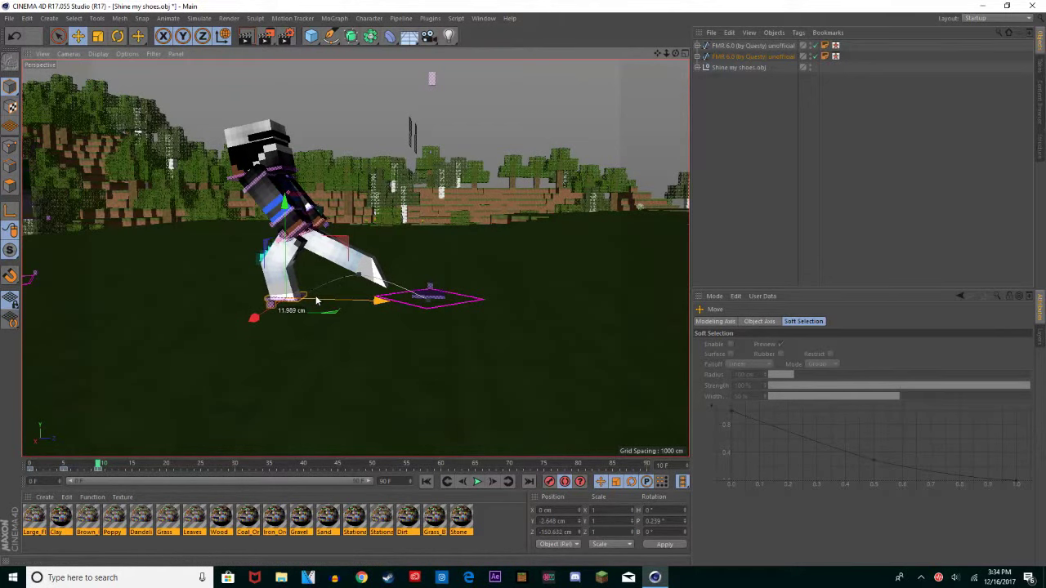
# Step: At frame 10, lift the second rig's right leg goal to about Y 54 cm and Z -77.1 cm, and pitch it to about 90.5°
pyautogui.click(431, 296)
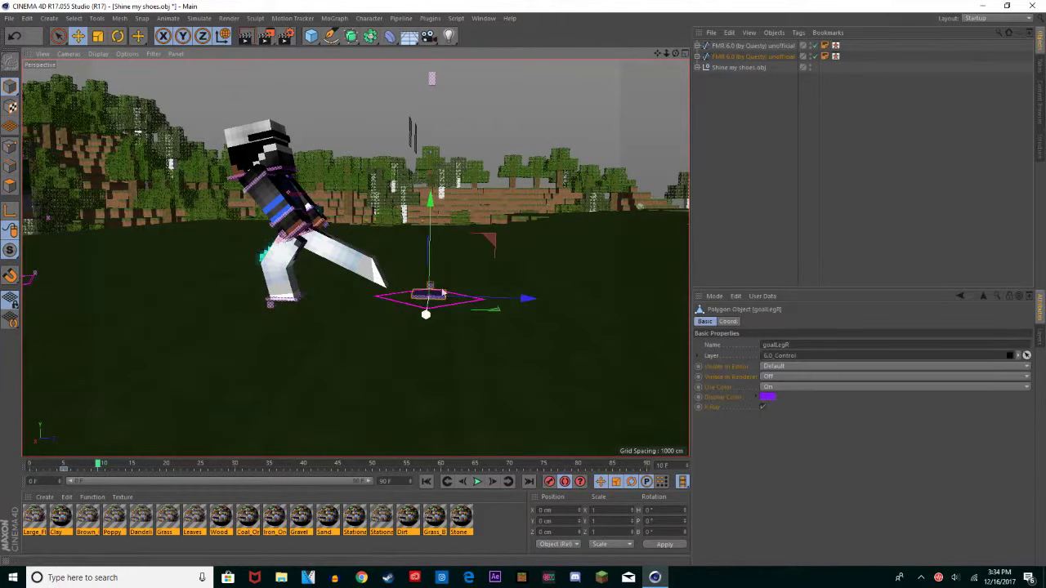
pyautogui.moveTo(439, 294); pyautogui.dragTo(350, 220)
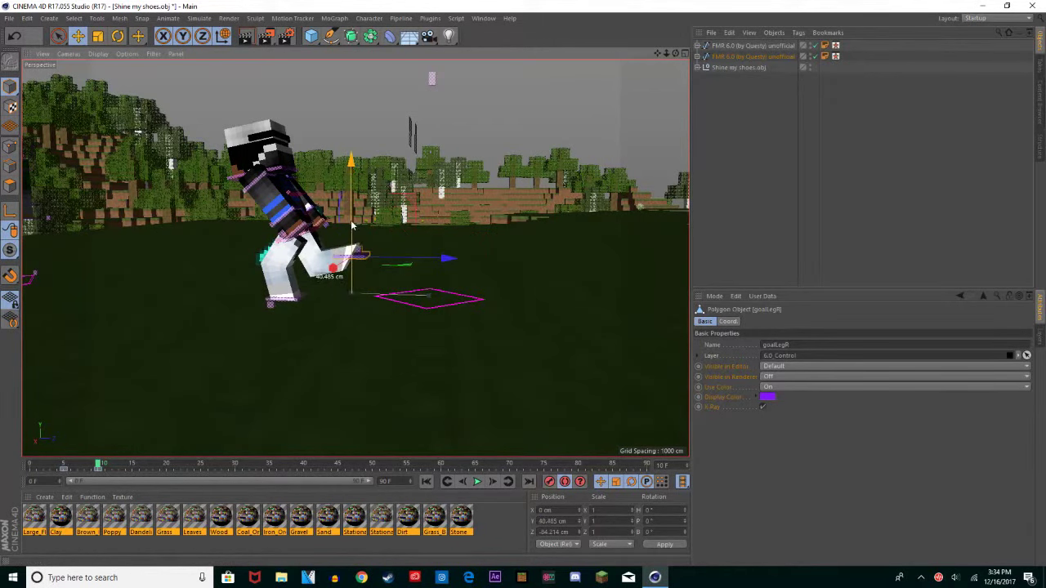
pyautogui.moveTo(376, 260); pyautogui.dragTo(358, 222)
pyautogui.press('r')
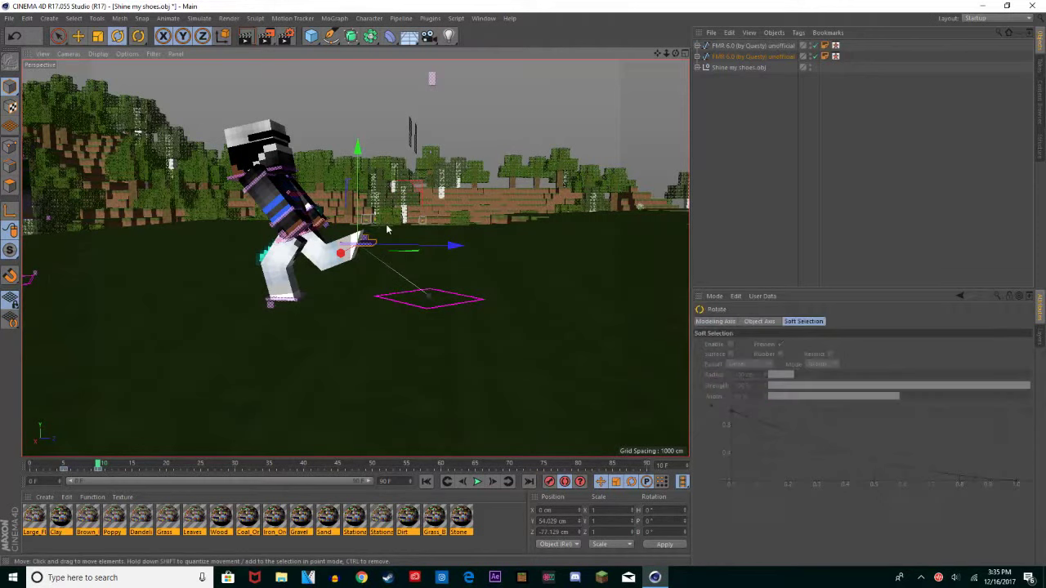
pyautogui.moveTo(363, 196); pyautogui.dragTo(316, 190)
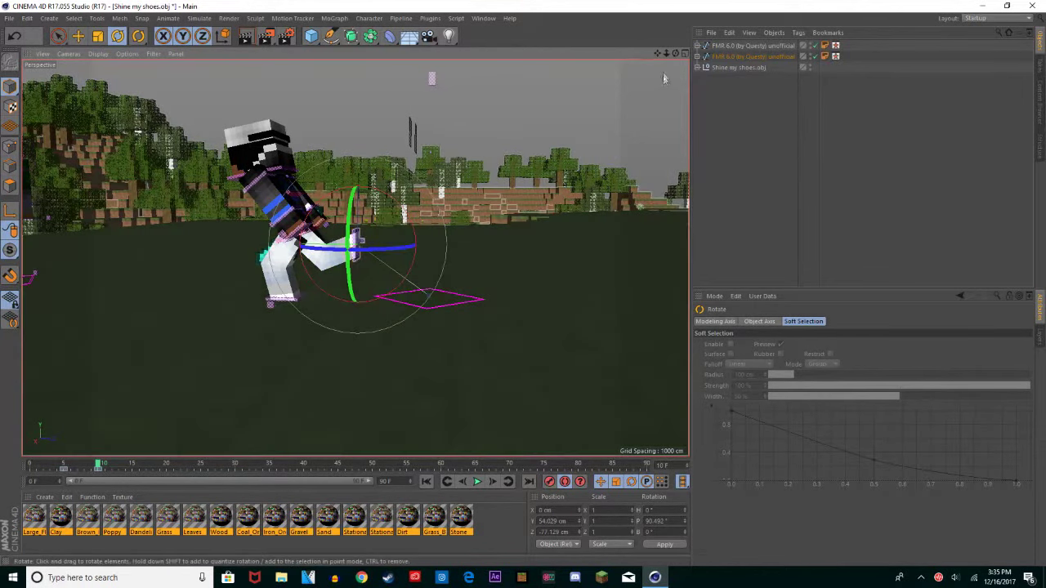
# Step: Review frames 0 to 10 and move the left leg goal further forward to about Z -172 cm at frame 10
pyautogui.moveTo(657, 53); pyautogui.dragTo(897, 82)
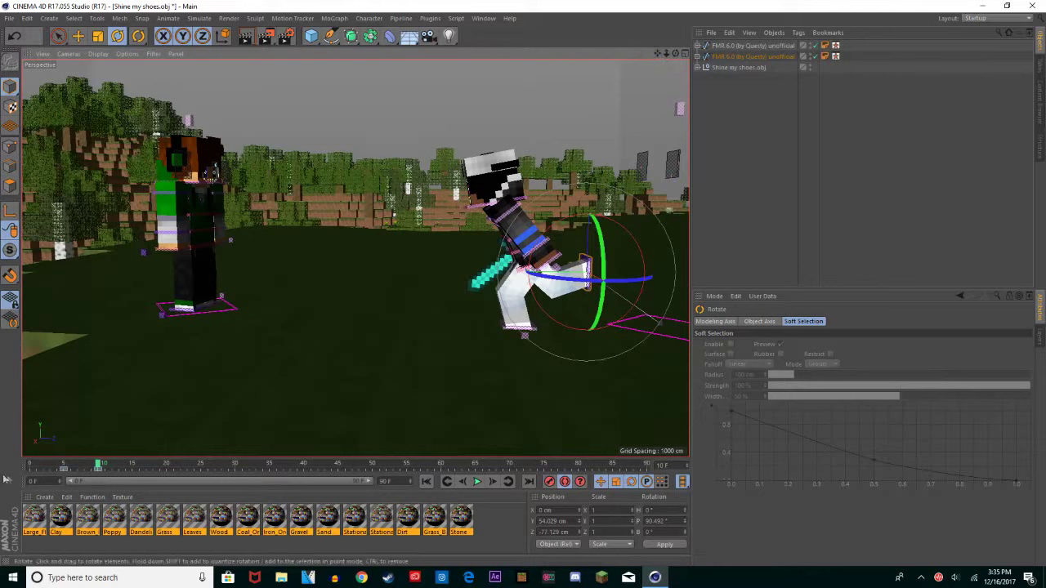
pyautogui.click(29, 466)
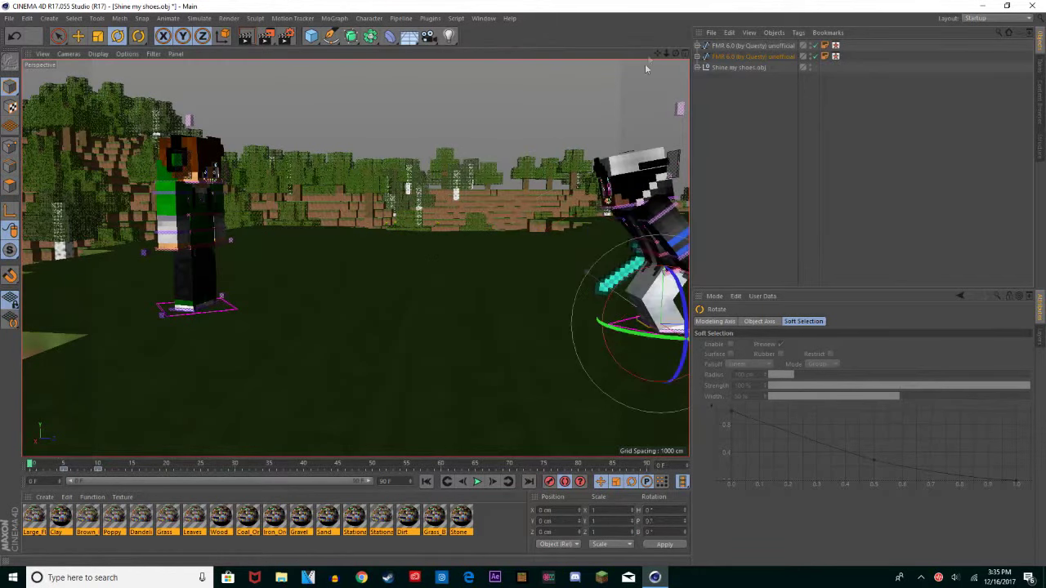
pyautogui.moveTo(31, 466); pyautogui.dragTo(95, 463)
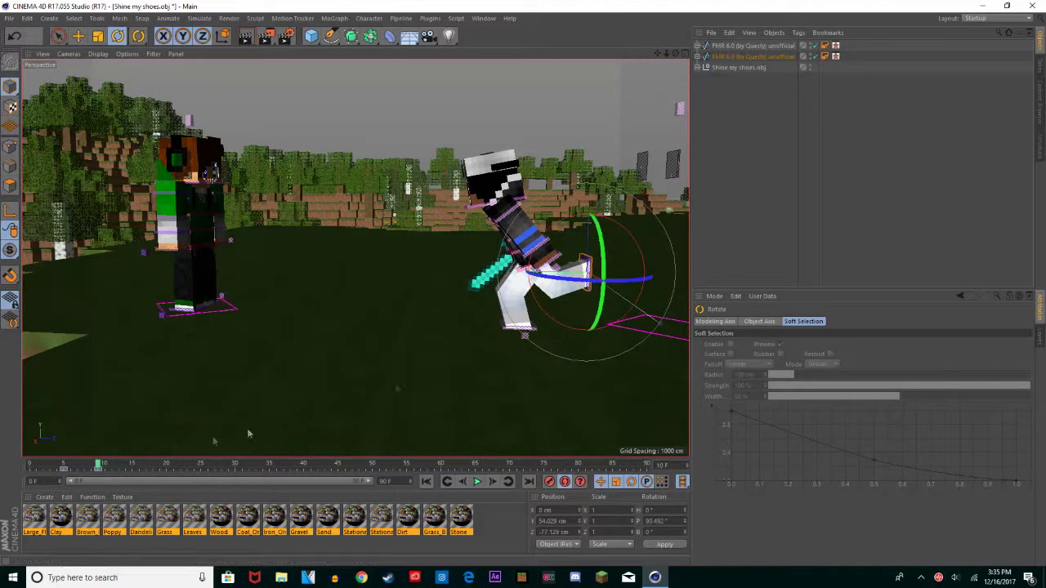
pyautogui.click(499, 349)
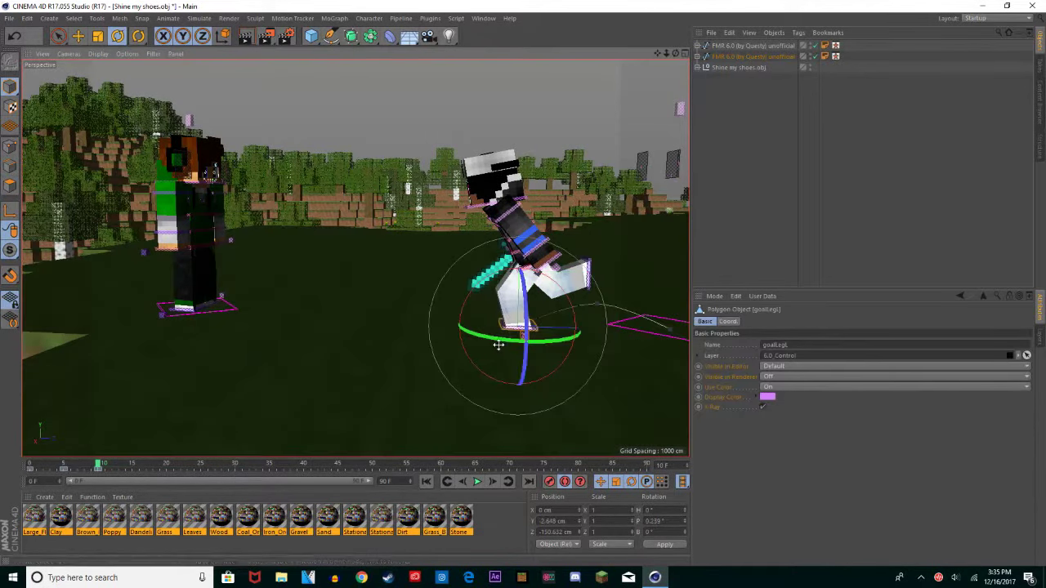
pyautogui.press('e')
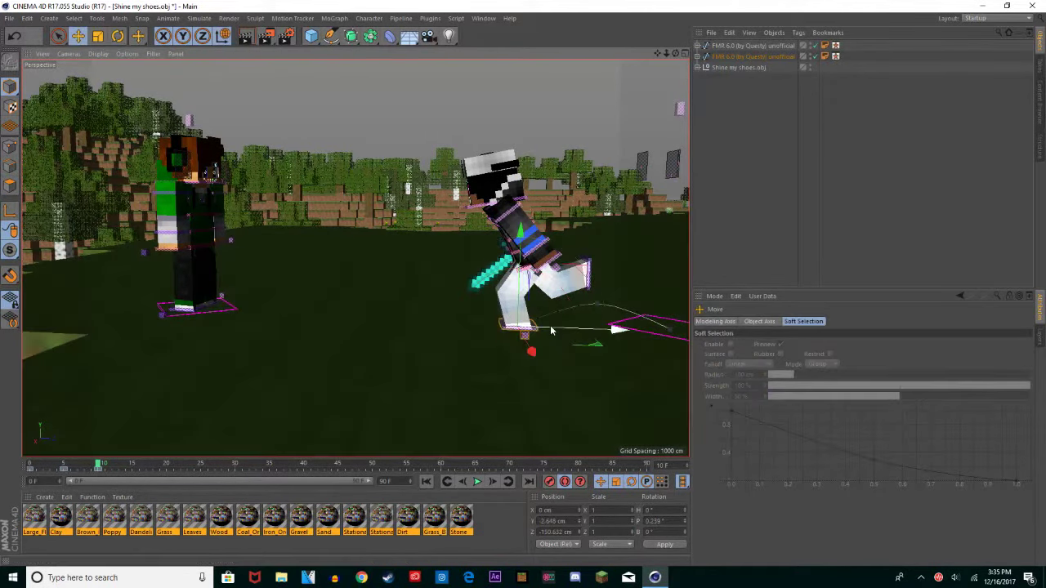
pyautogui.moveTo(539, 331); pyautogui.dragTo(529, 324)
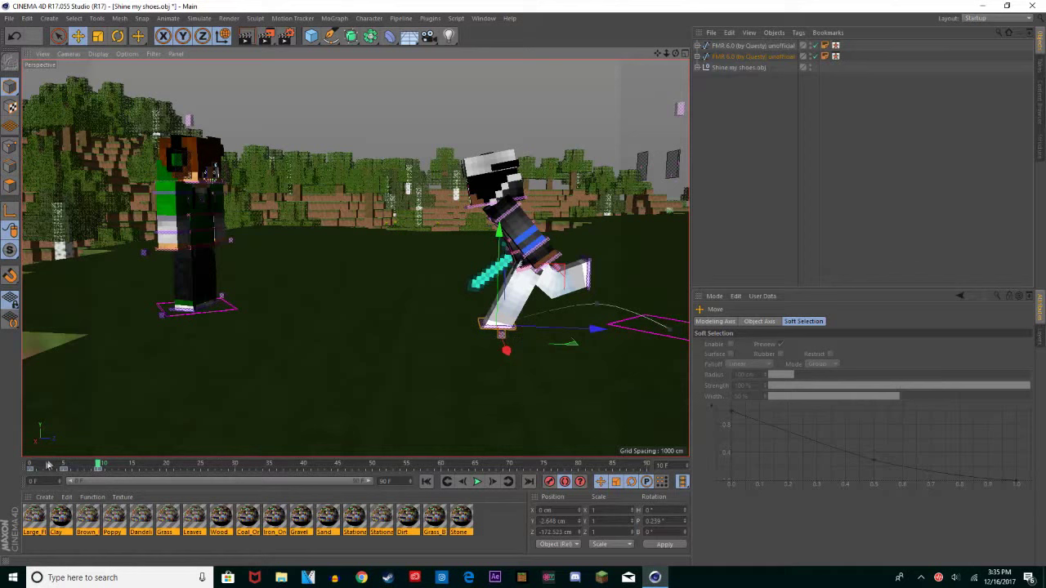
# Step: Recheck the stride from frame 0 and pull the left leg goal back to about Z -169.2 cm at frame 10
pyautogui.click(29, 466)
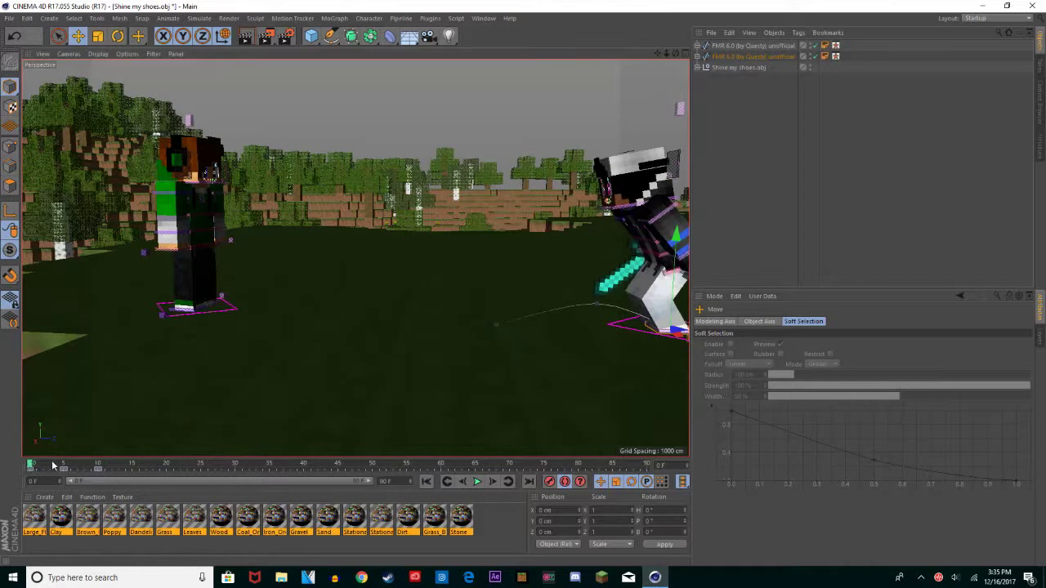
pyautogui.moveTo(49, 468); pyautogui.dragTo(95, 465)
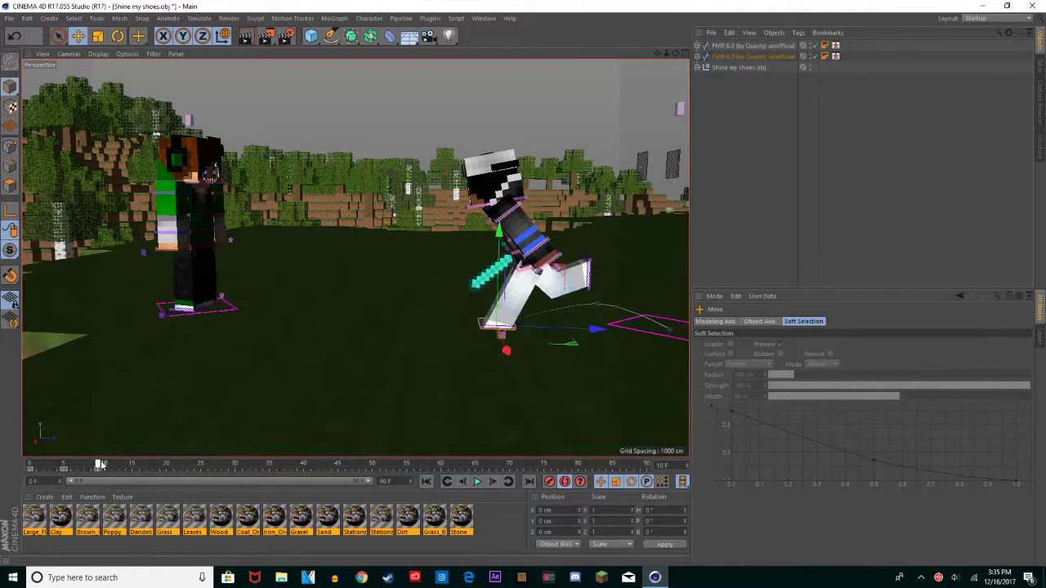
pyautogui.click(98, 468)
pyautogui.moveTo(527, 323); pyautogui.dragTo(529, 329)
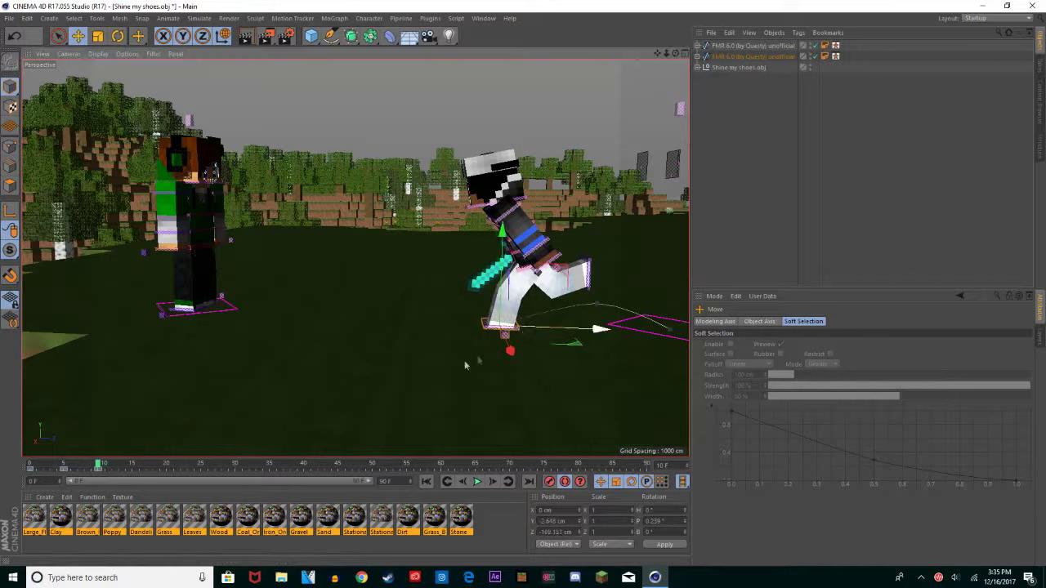
# Step: Play the run from the start, return to frame 10 and record a keyframe for the second rig
pyautogui.click(30, 465)
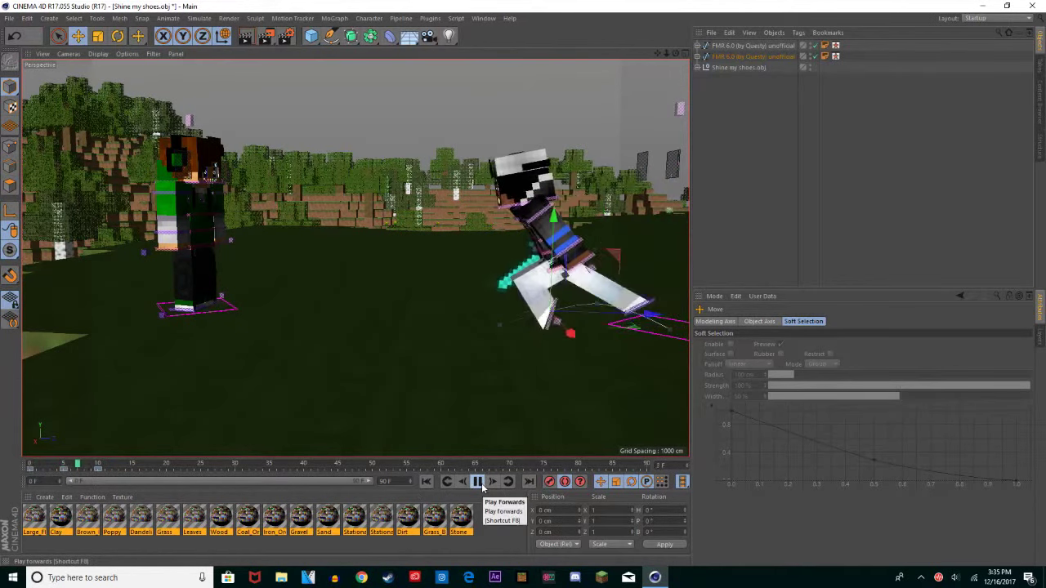
pyautogui.click(482, 483)
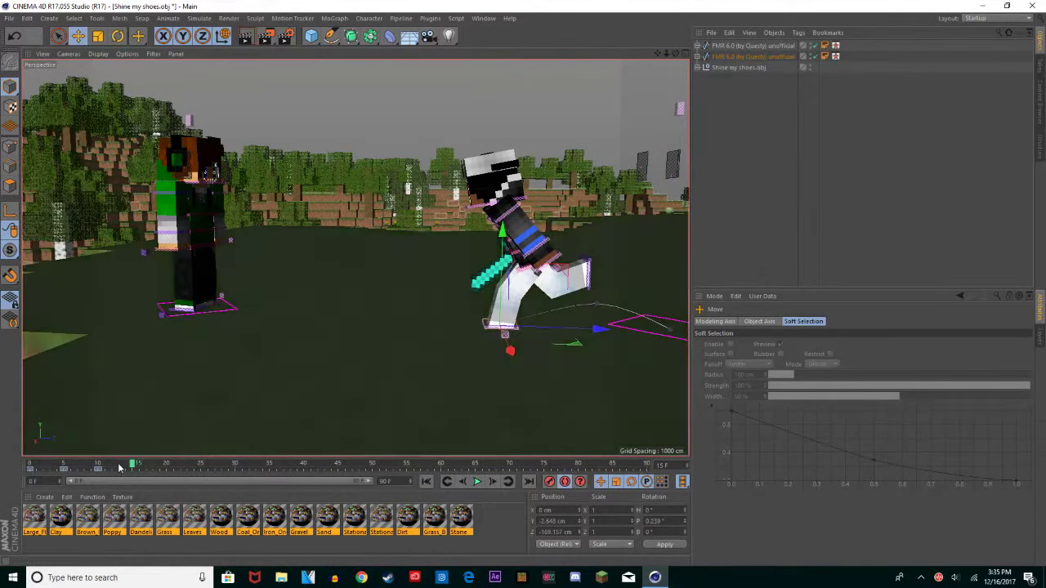
pyautogui.click(98, 467)
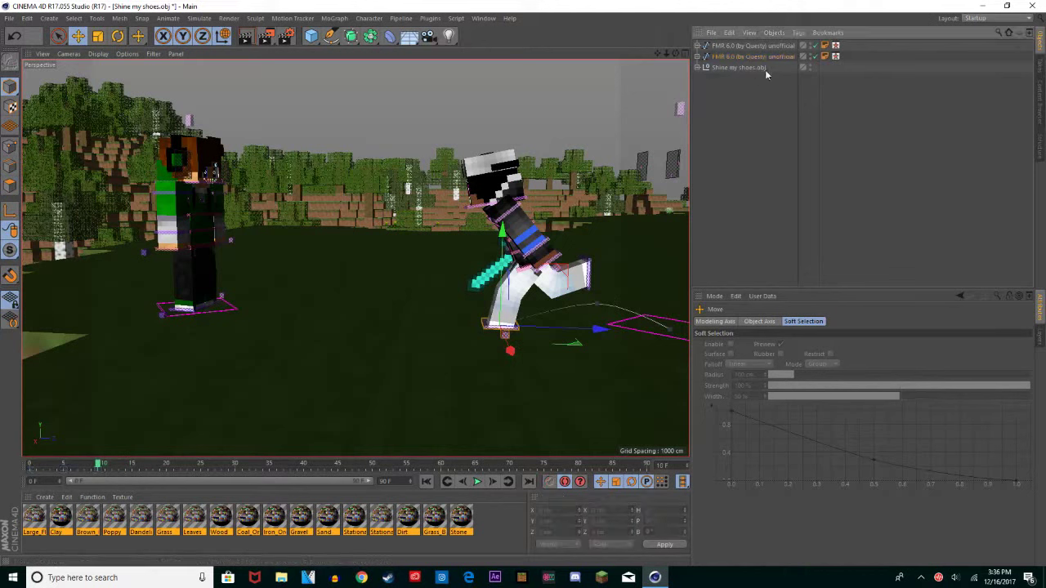
pyautogui.click(772, 45)
pyautogui.click(784, 57)
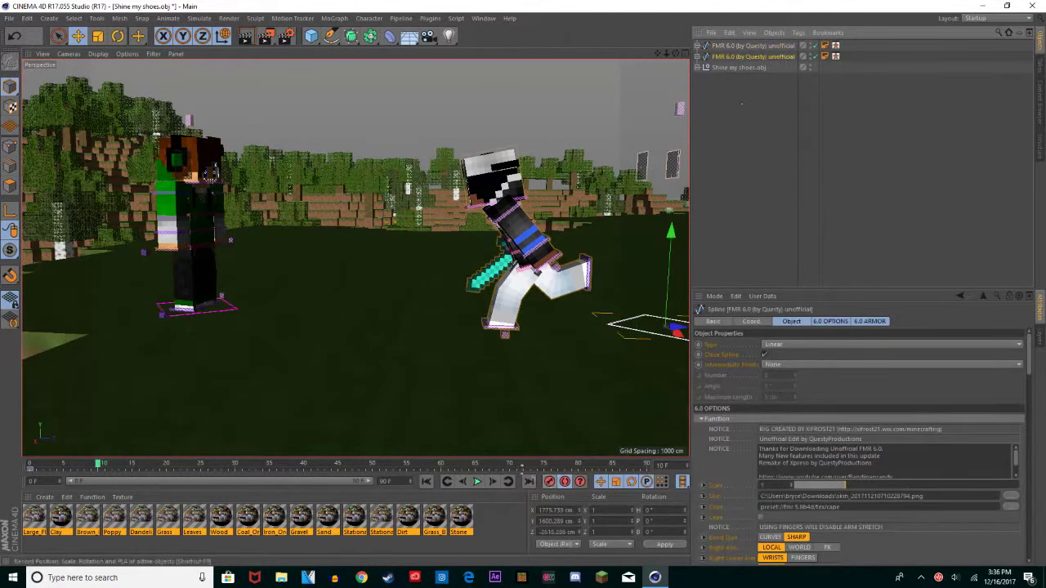
# Step: At frame 15, try raising the second rig to about Y 1740.3 cm and Z -2678.3 cm and lowering its right leg goal to about Y 16.3 cm
pyautogui.click(131, 465)
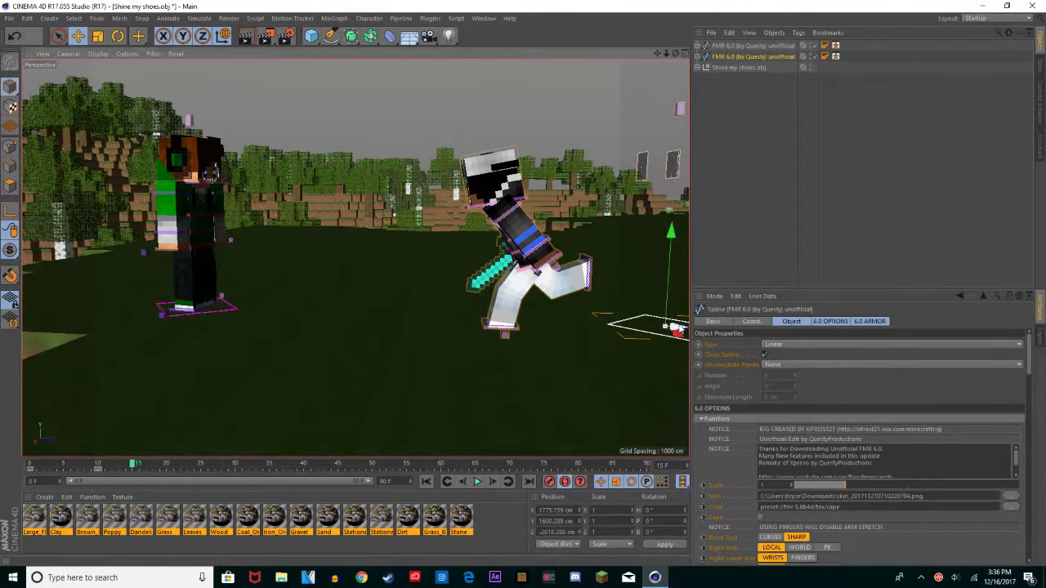
pyautogui.moveTo(674, 329); pyautogui.dragTo(600, 141)
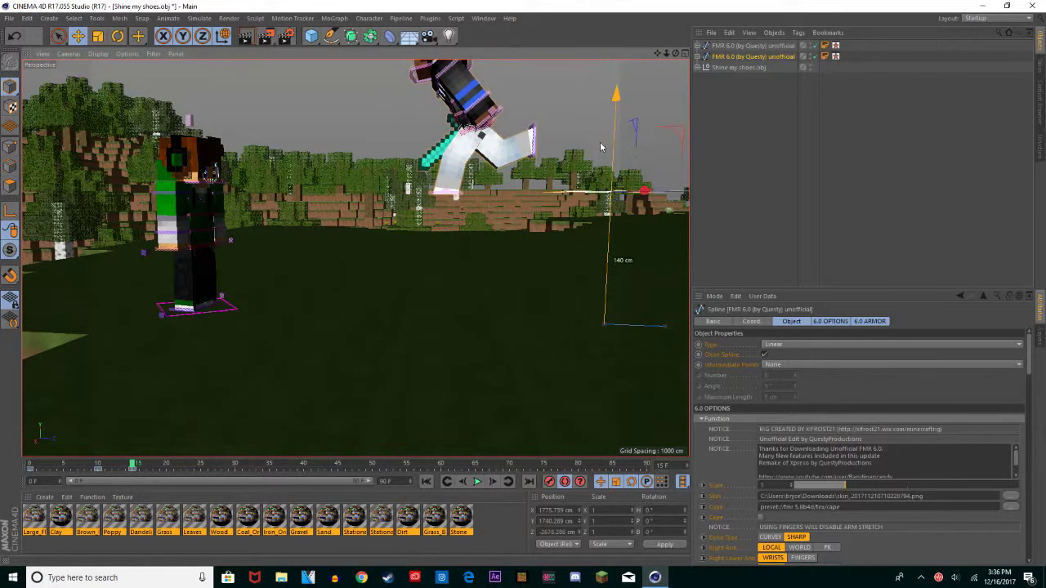
pyautogui.click(528, 152)
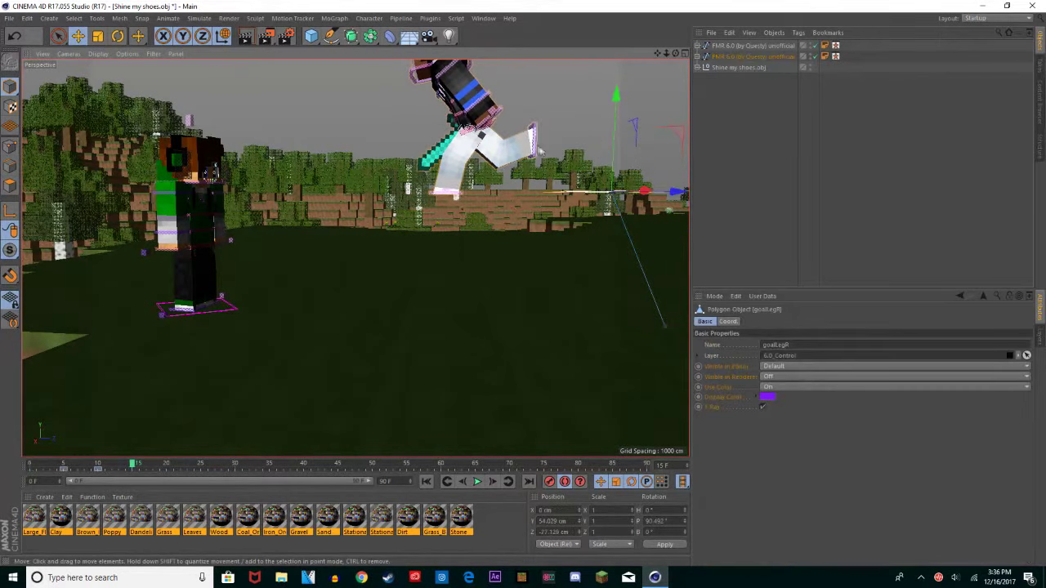
pyautogui.moveTo(538, 150)
pyautogui.mouseDown()
pyautogui.moveTo(530, 143)
pyautogui.moveTo(530, 157)
pyautogui.mouseUp()
# Step: Try moving the left leg goal to about Y 7.1 cm and Z -140.5 cm at frame 15, and check the motion from frame 10
pyautogui.click(443, 191)
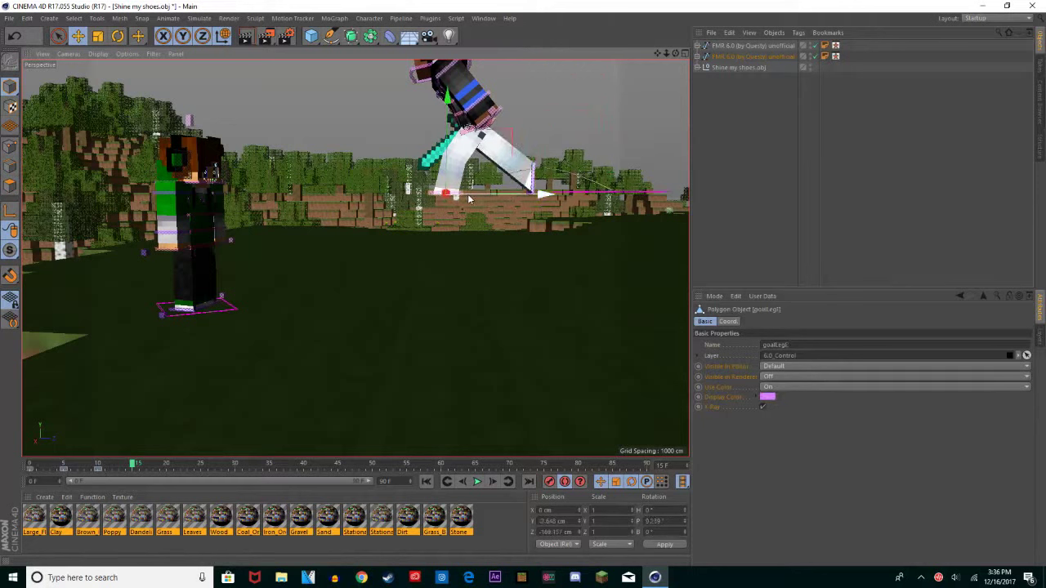
pyautogui.moveTo(488, 194); pyautogui.dragTo(482, 155)
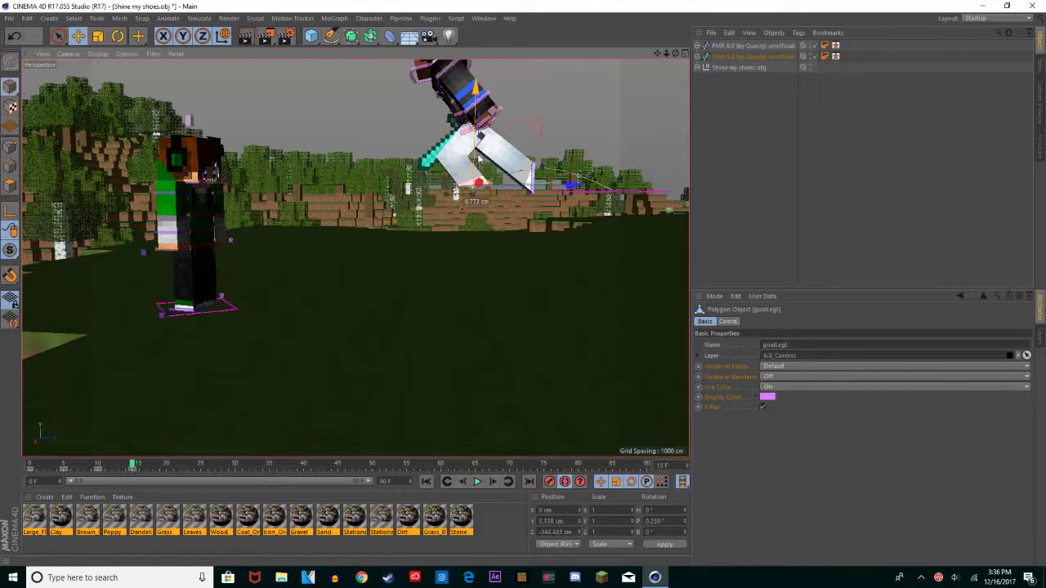
pyautogui.click(97, 465)
pyautogui.moveTo(104, 465)
pyautogui.mouseDown()
pyautogui.moveTo(175, 464)
pyautogui.moveTo(120, 464)
pyautogui.mouseUp()
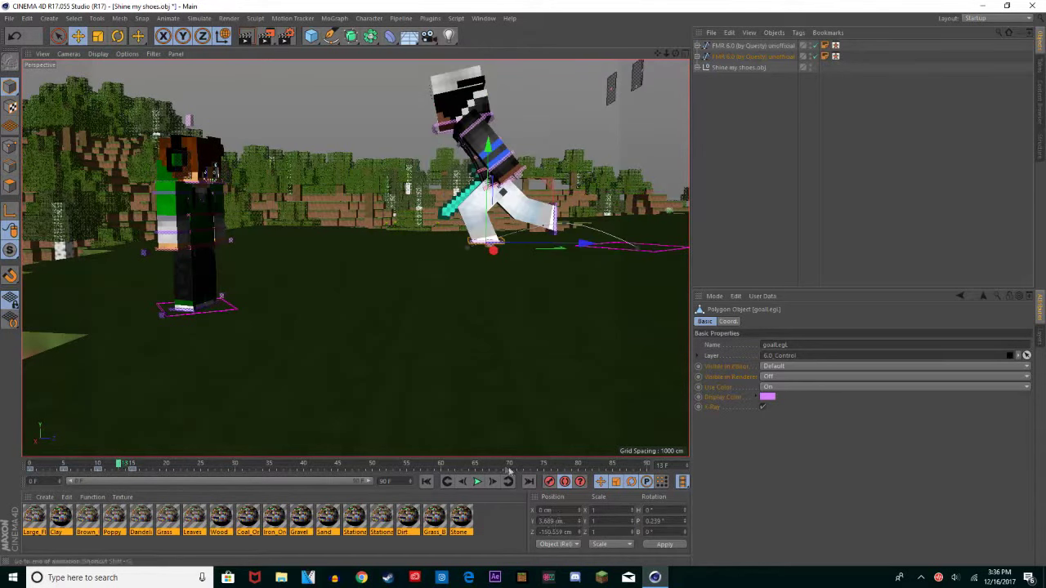
# Step: Delete the frame 15 keyframes of the left leg goal, the second rig and the right leg goal
pyautogui.click(135, 469)
pyautogui.click(131, 470)
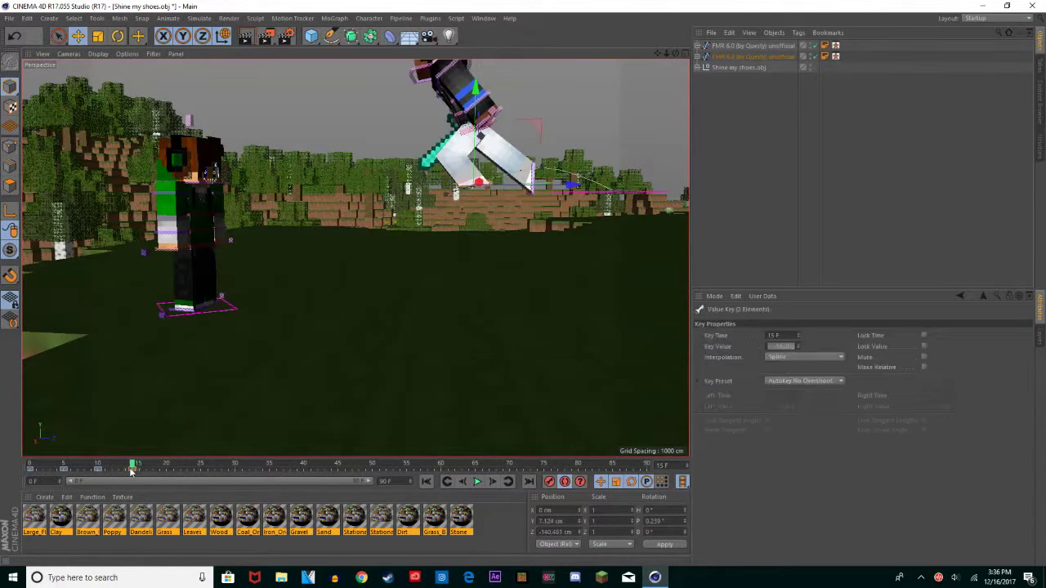
pyautogui.press('Delete')
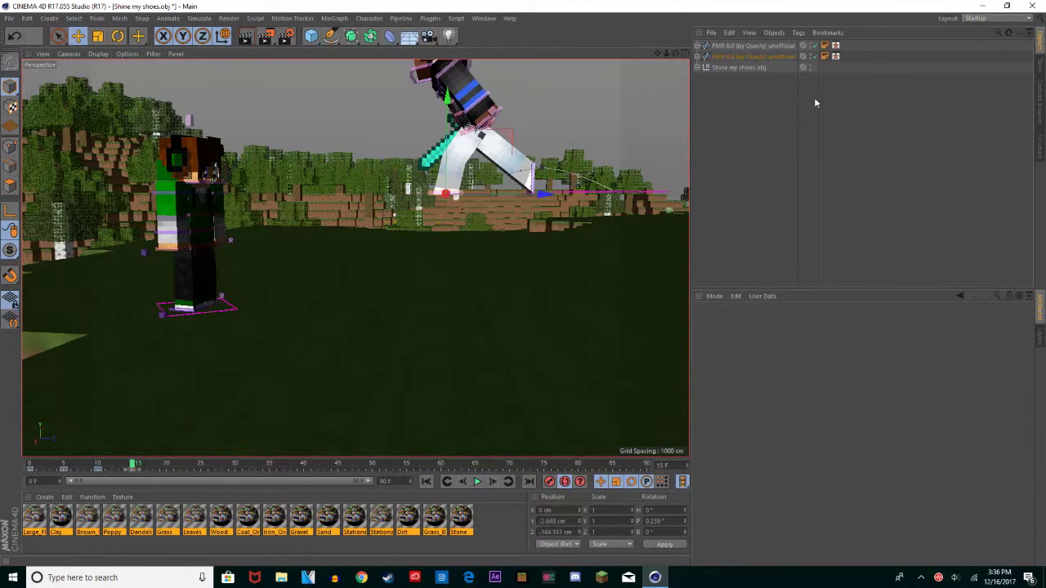
pyautogui.click(754, 57)
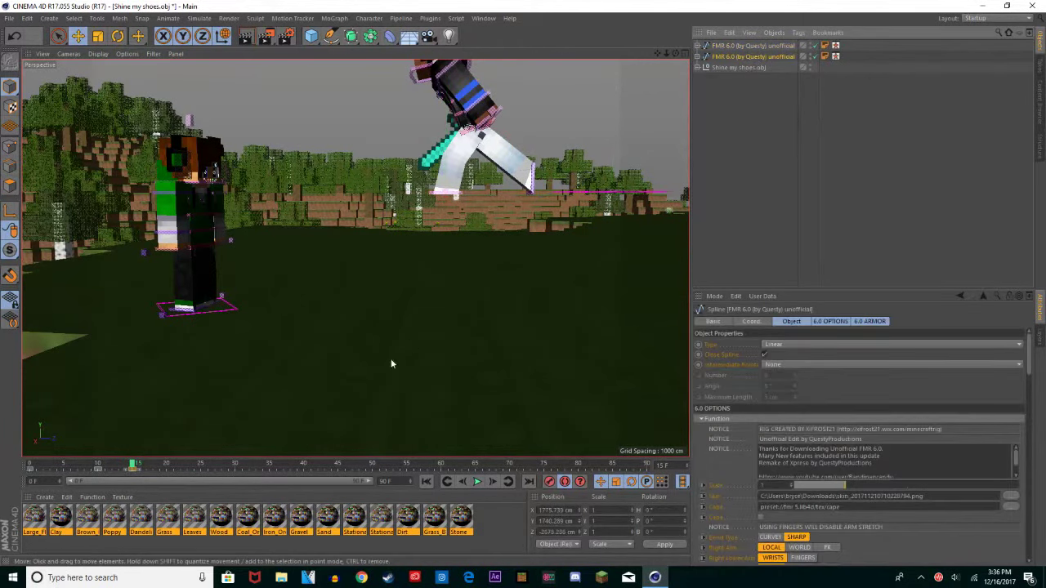
pyautogui.press('Delete')
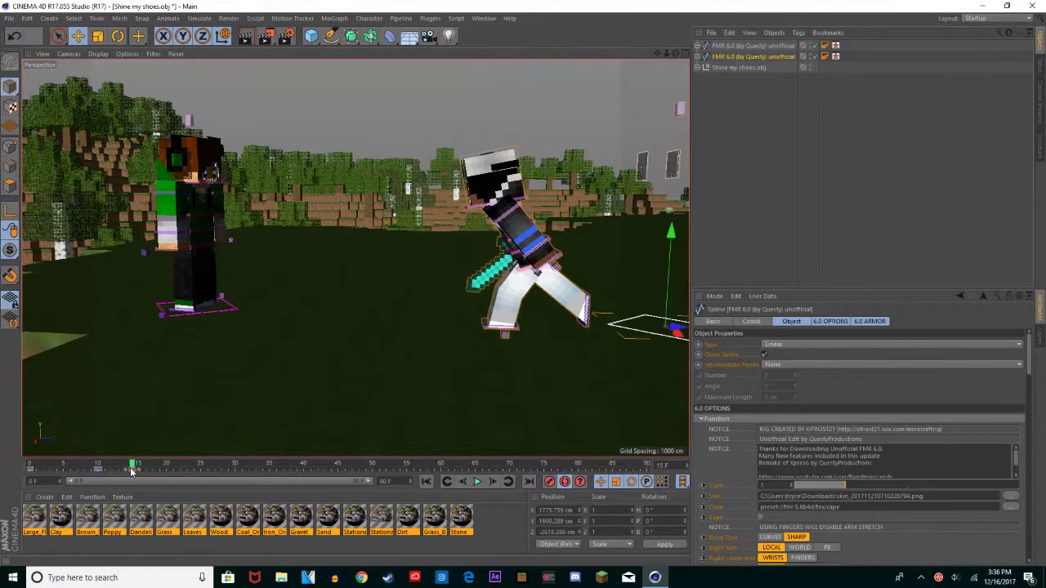
pyautogui.click(613, 330)
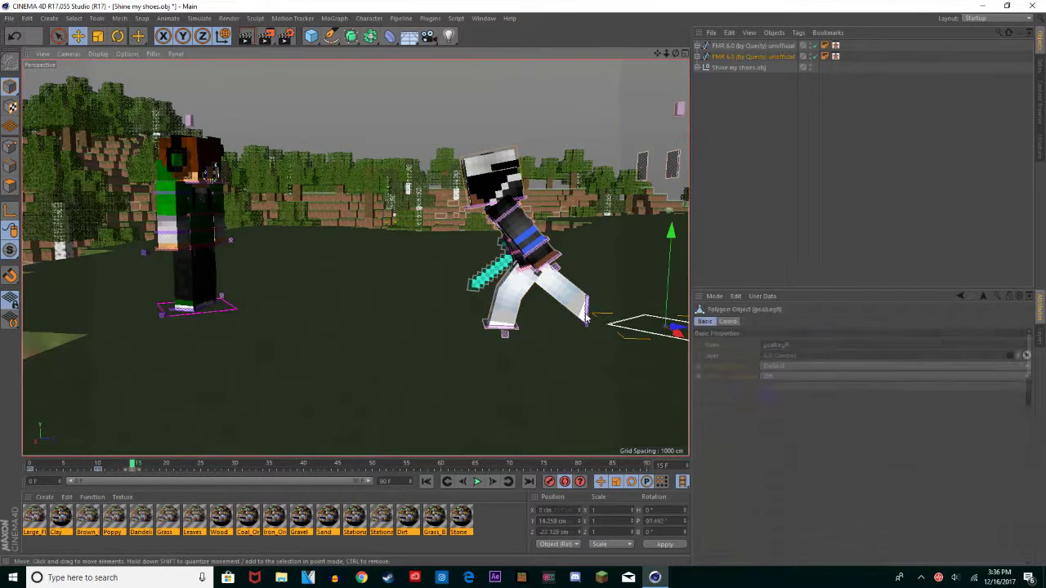
pyautogui.click(131, 471)
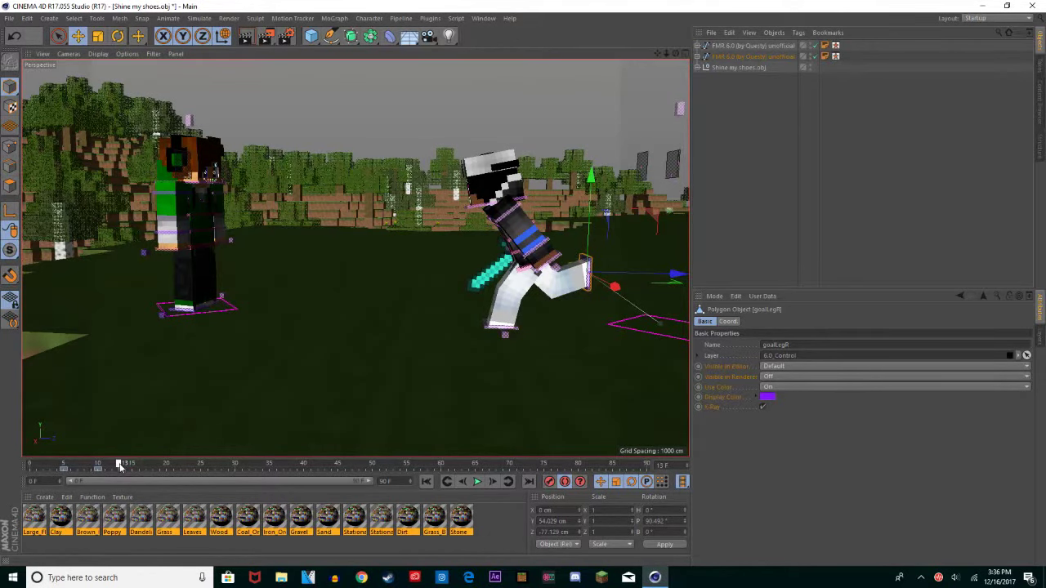
# Step: At frame 13, record keyframes for the second rig and for its left and right leg goals to hold the pose
pyautogui.click(764, 46)
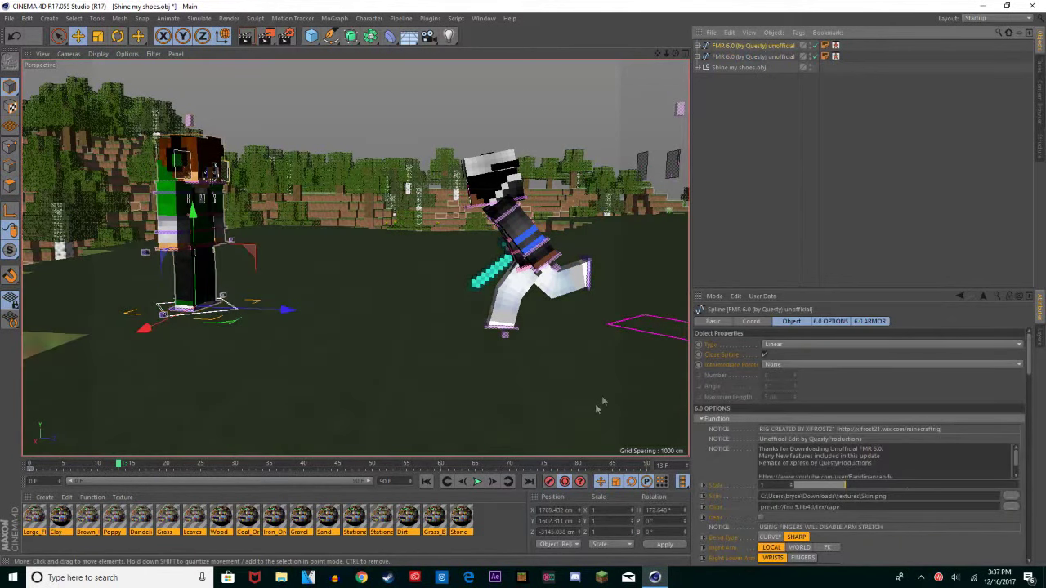
pyautogui.click(766, 56)
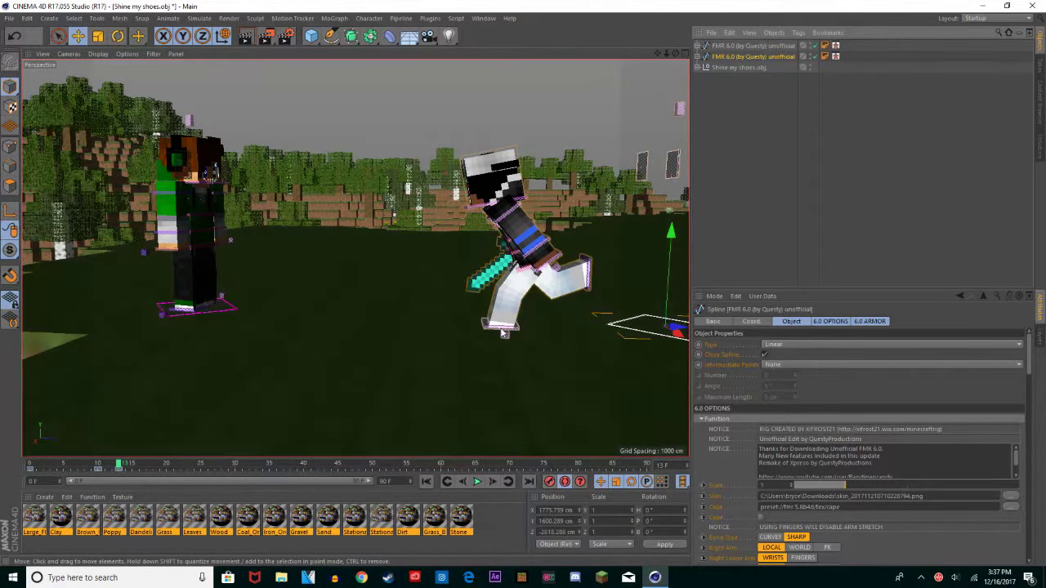
pyautogui.click(494, 333)
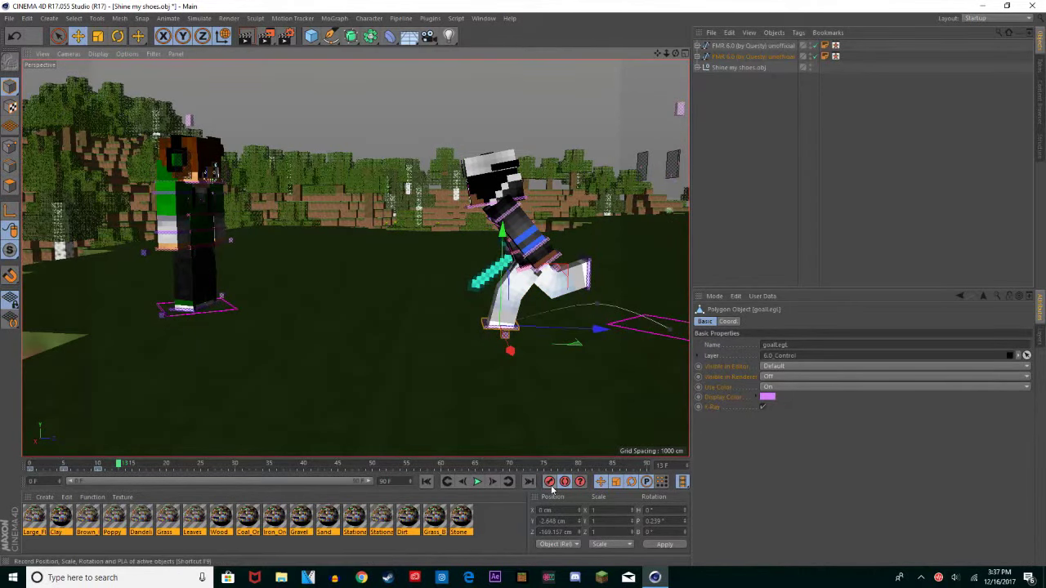
pyautogui.click(590, 274)
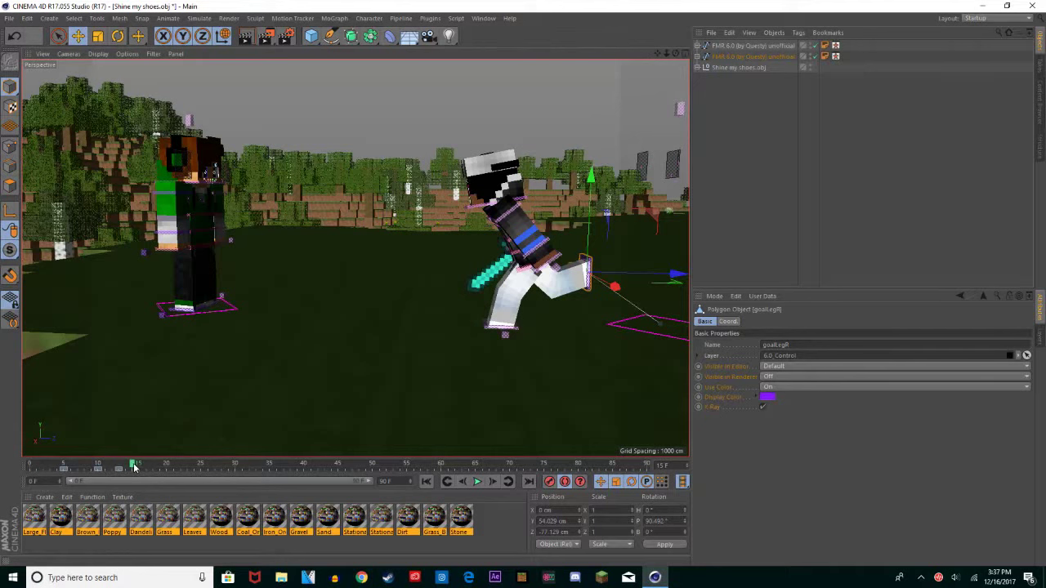
# Step: At frame 15, raise the second rig to about Y 1760.3 cm and move it forward to about Z -2698.3 cm
pyautogui.click(740, 117)
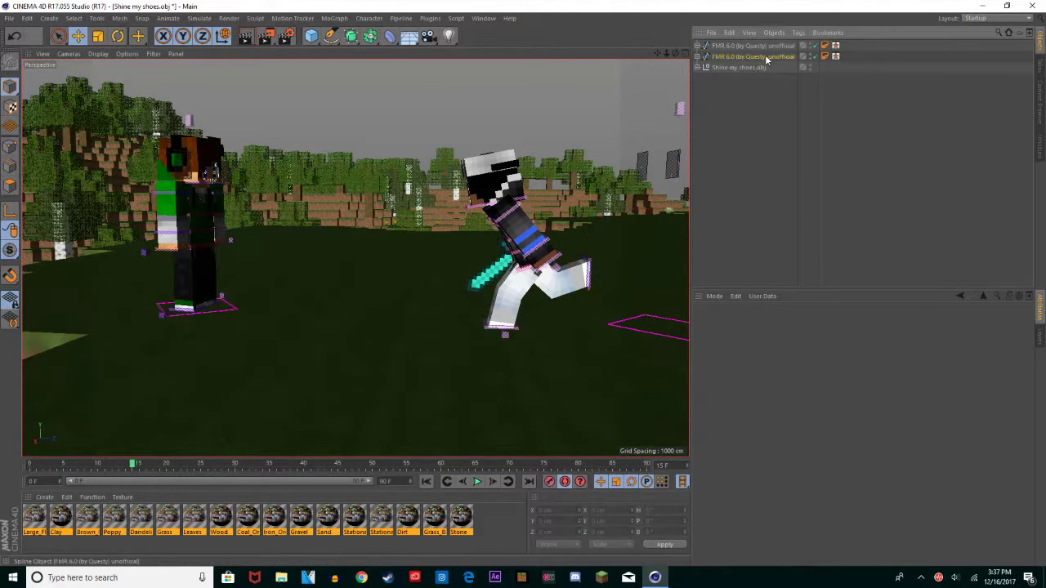
pyautogui.click(766, 57)
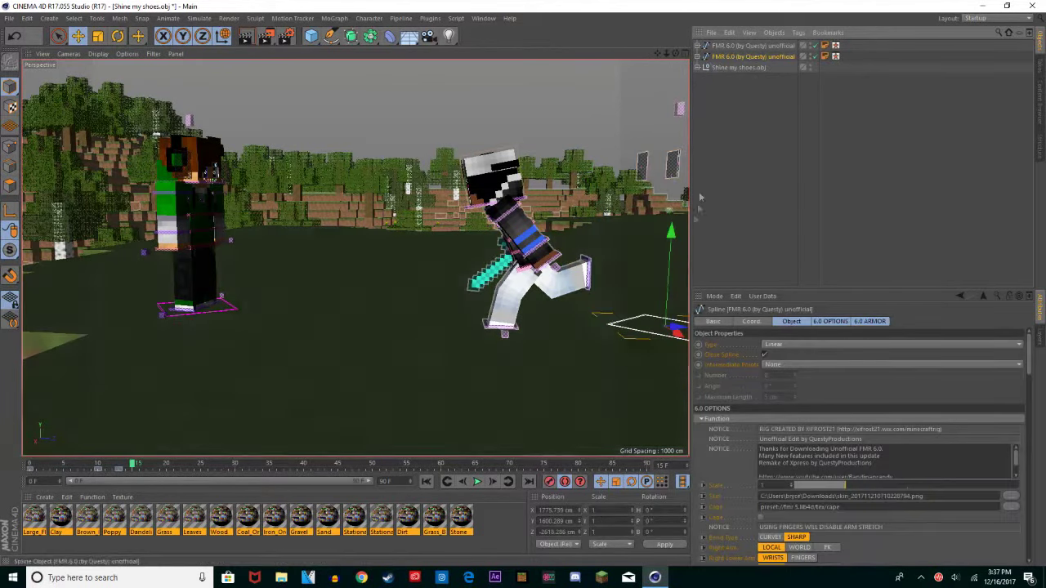
pyautogui.moveTo(671, 237); pyautogui.dragTo(668, 91)
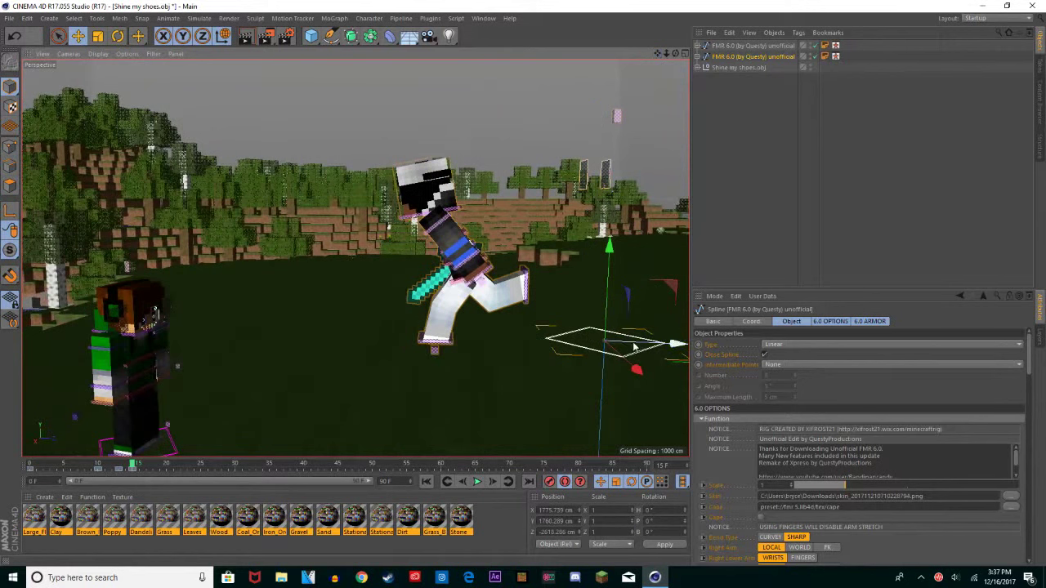
pyautogui.moveTo(608, 347); pyautogui.dragTo(550, 335)
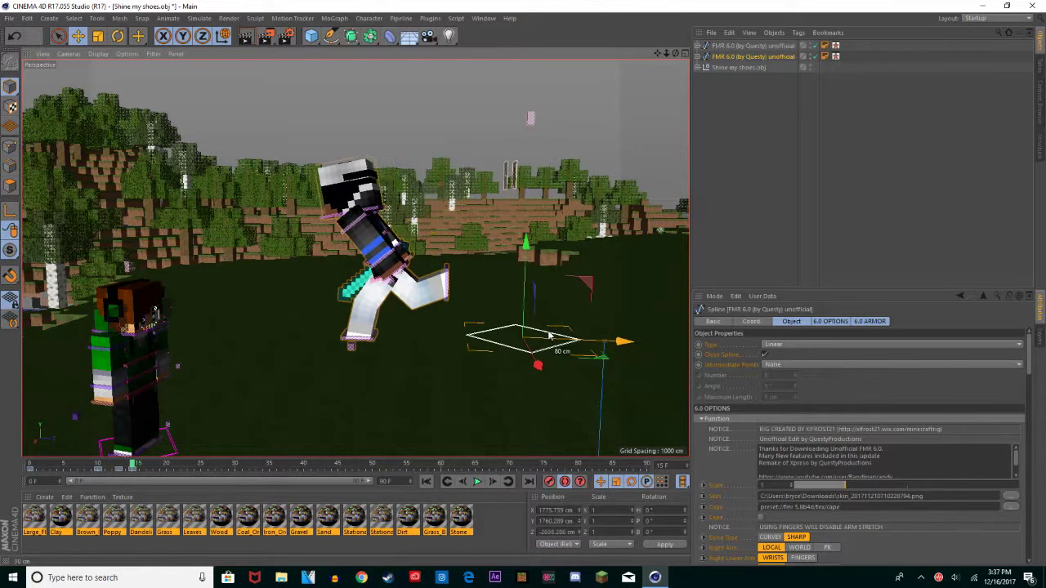
# Step: Check the second rig's leap by stepping between frames 13 and 17 and playing the animation from frame 0
pyautogui.click(120, 464)
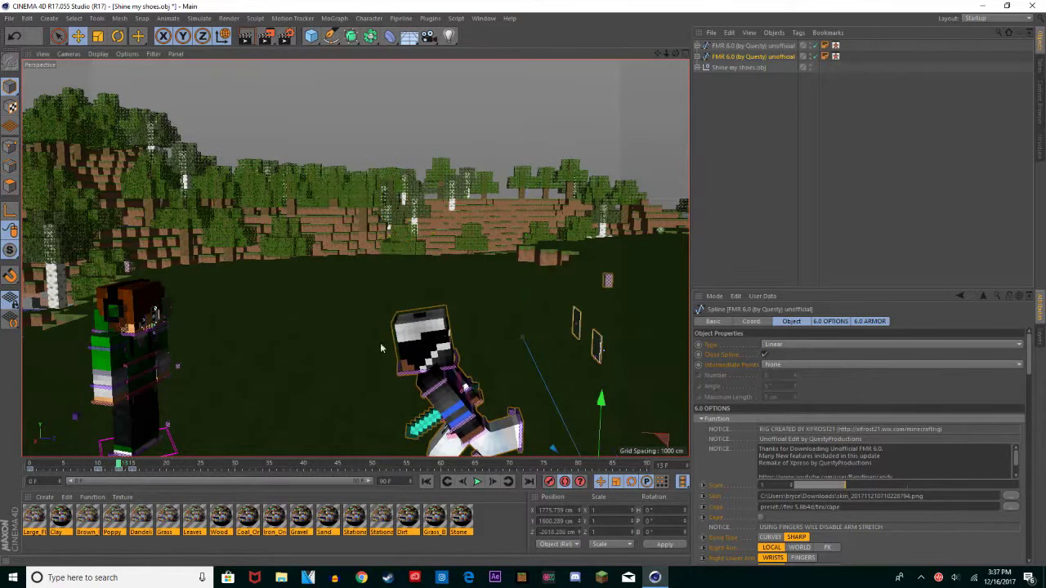
pyautogui.moveTo(657, 53); pyautogui.dragTo(654, 35)
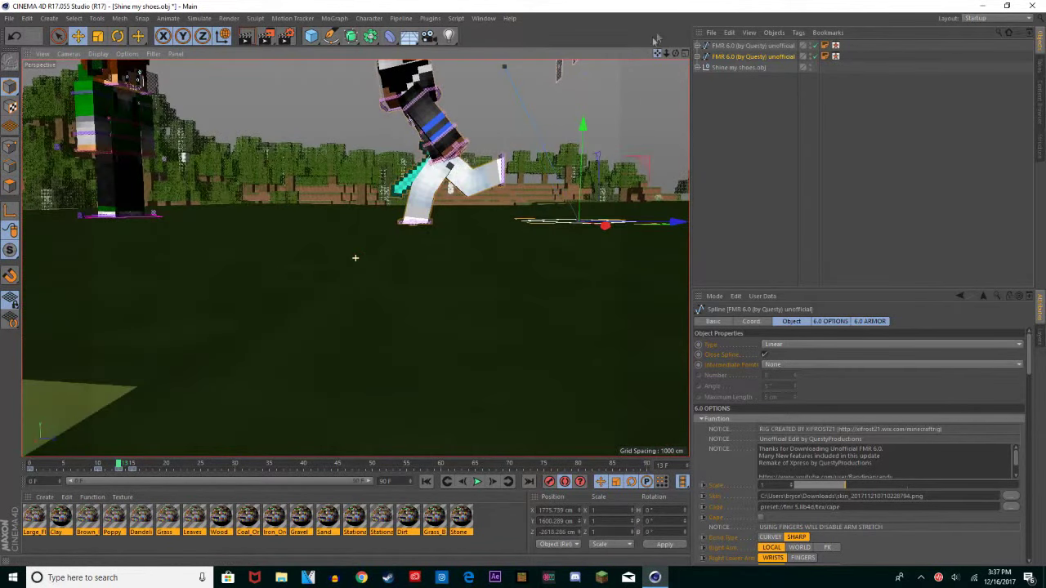
pyautogui.click(128, 464)
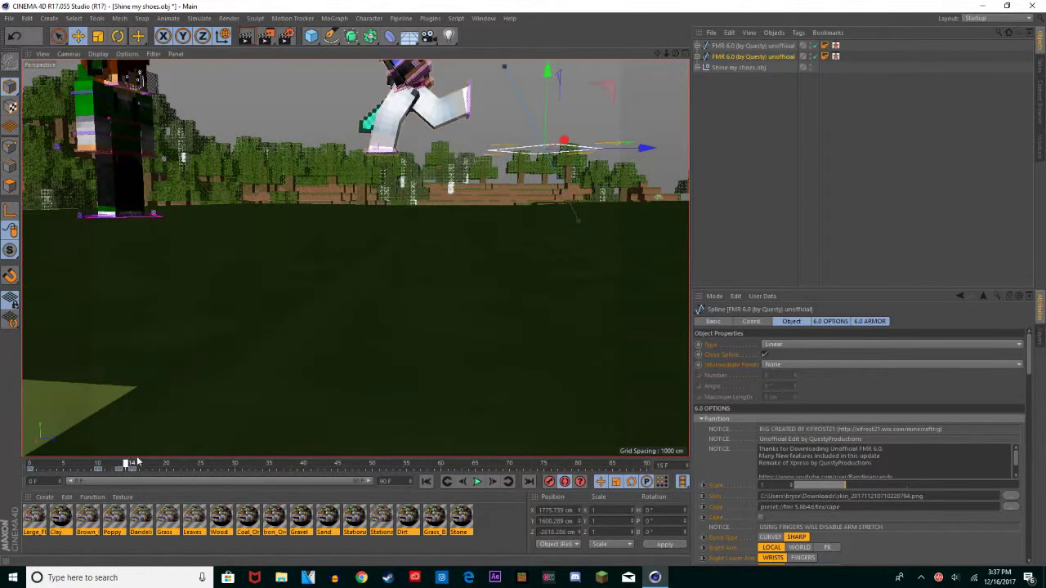
pyautogui.moveTo(136, 462); pyautogui.dragTo(148, 460)
pyautogui.moveTo(657, 53)
pyautogui.mouseDown()
pyautogui.moveTo(680, 163)
pyautogui.moveTo(675, 61)
pyautogui.mouseUp()
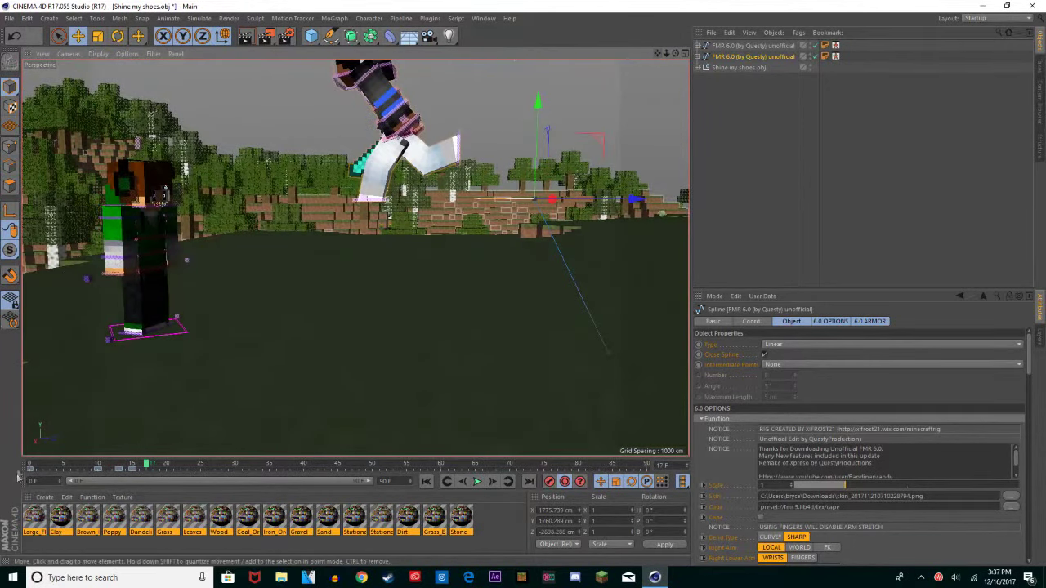
pyautogui.click(30, 464)
pyautogui.click(477, 483)
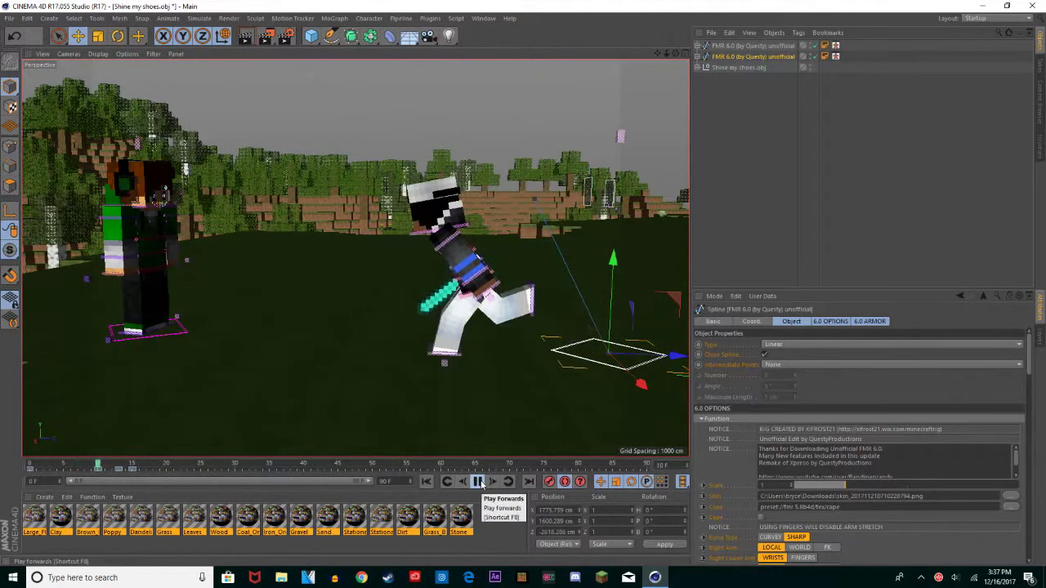
pyautogui.click(478, 482)
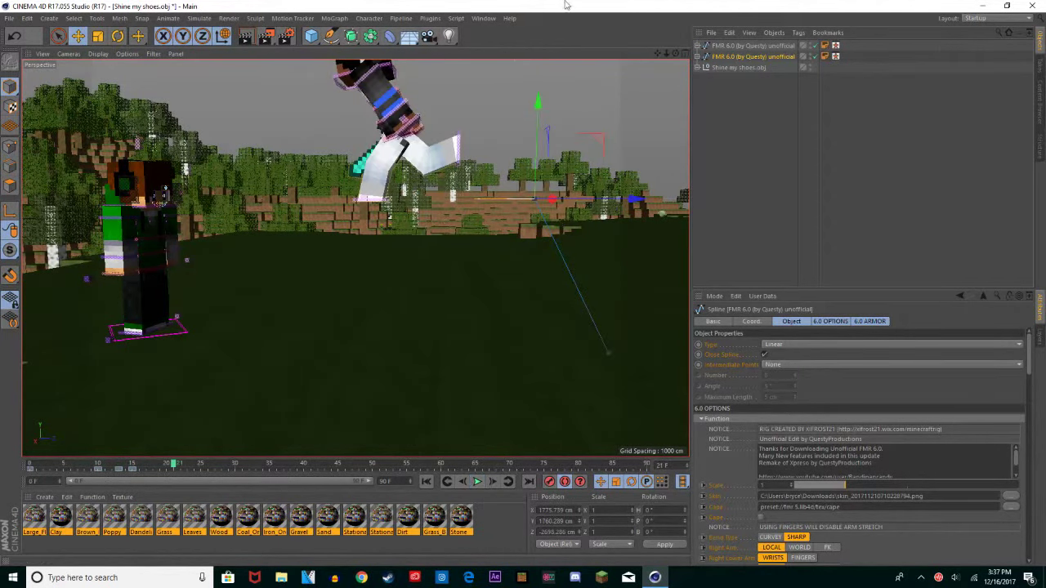
pyautogui.moveTo(657, 54); pyautogui.dragTo(533, 211)
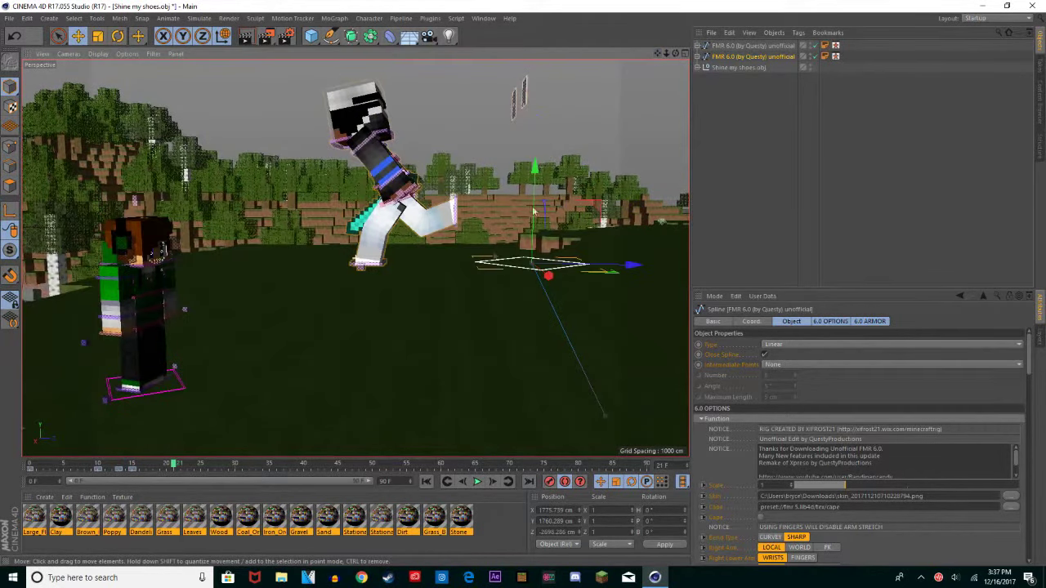
pyautogui.moveTo(148, 468); pyautogui.dragTo(119, 467)
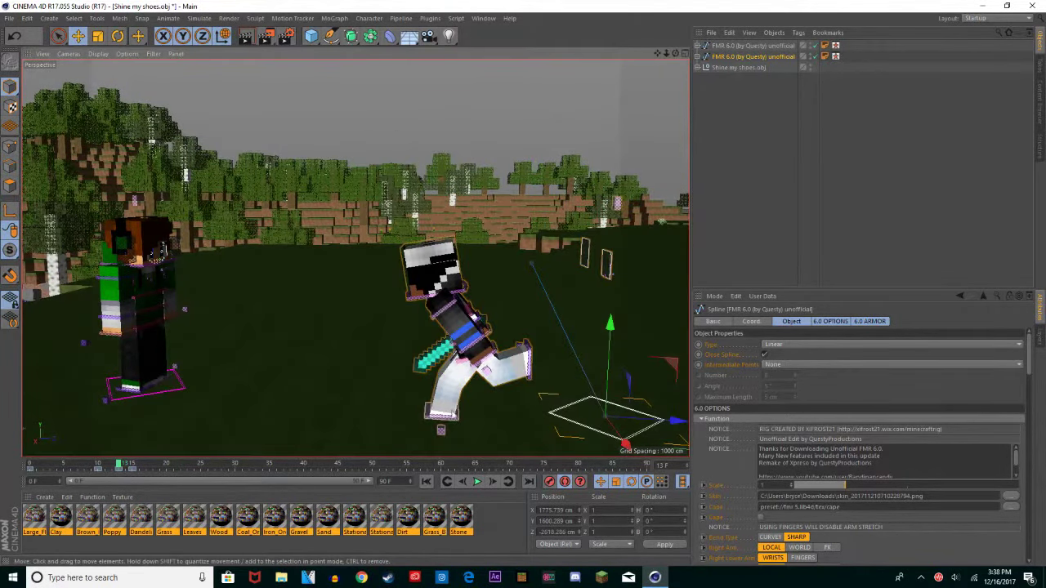
# Step: At frame 15, raise the second rig's left leg goal to about Y 13.6 cm
pyautogui.click(448, 398)
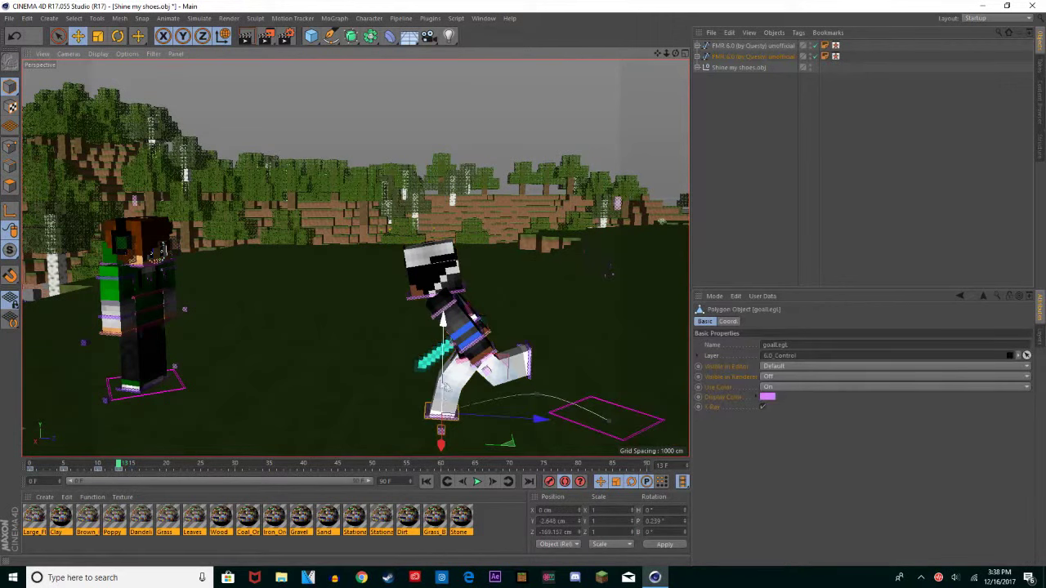
pyautogui.click(136, 466)
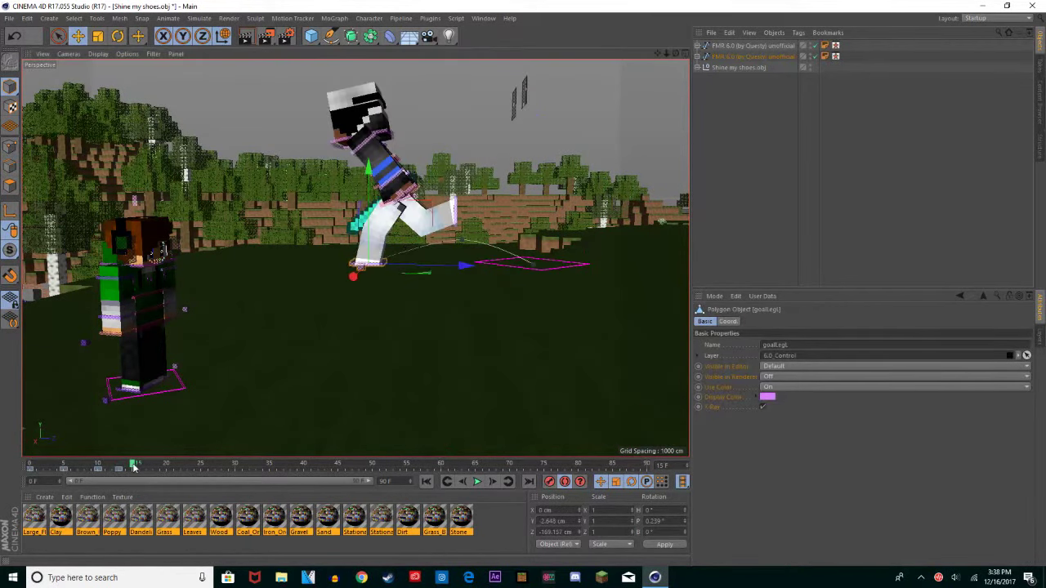
pyautogui.moveTo(374, 224)
pyautogui.mouseDown()
pyautogui.moveTo(376, 210)
pyautogui.moveTo(377, 226)
pyautogui.mouseUp()
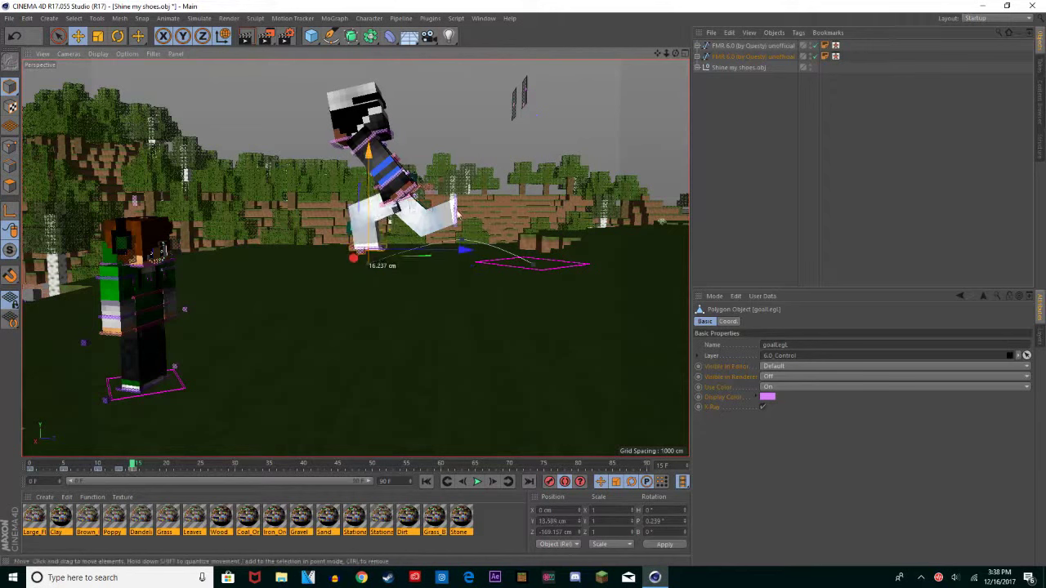
# Step: At frame 15, lower the right leg goal to about Y 7.5 cm and Z -92.6 cm, and shift the left leg goal slightly back
pyautogui.click(459, 217)
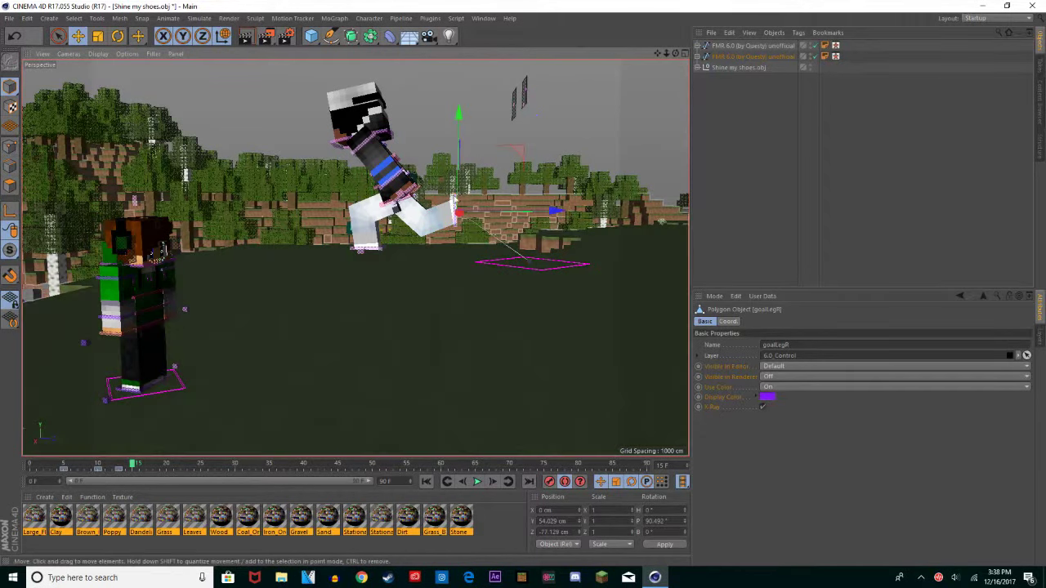
pyautogui.moveTo(456, 192); pyautogui.dragTo(462, 257)
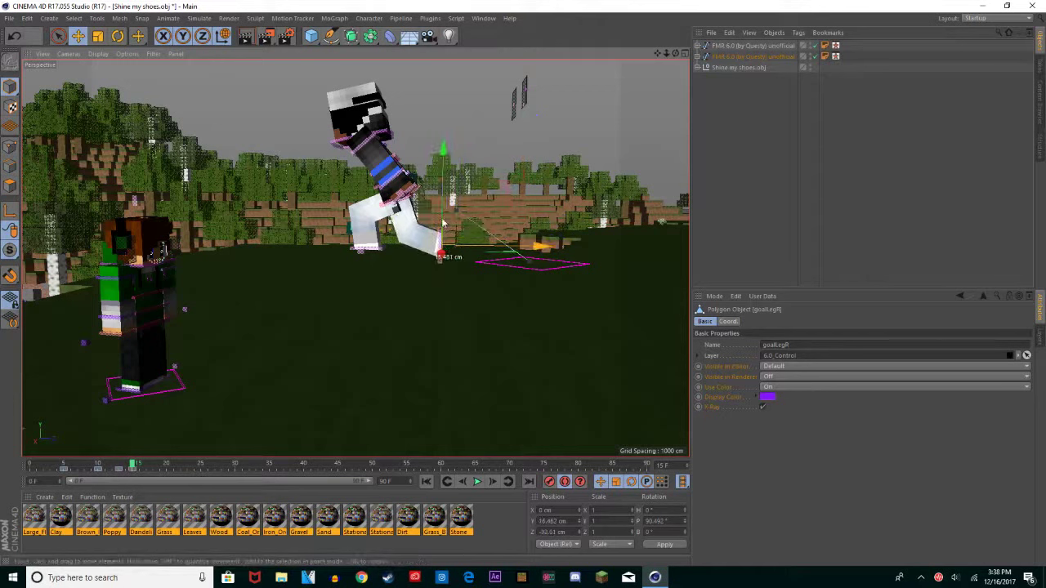
pyautogui.moveTo(442, 219); pyautogui.dragTo(439, 232)
pyautogui.click(379, 252)
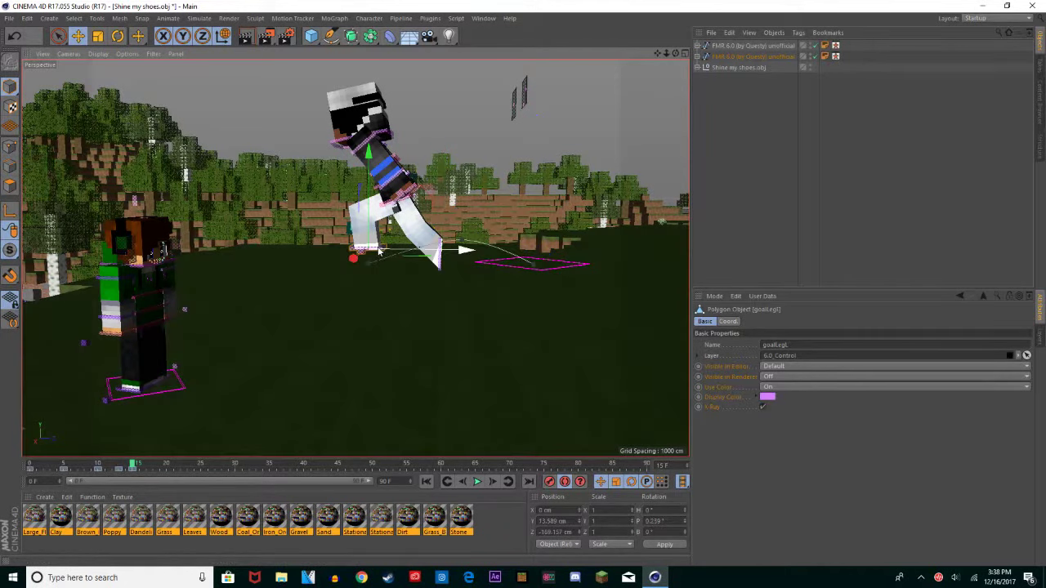
pyautogui.moveTo(391, 252); pyautogui.dragTo(441, 266)
pyautogui.click(439, 264)
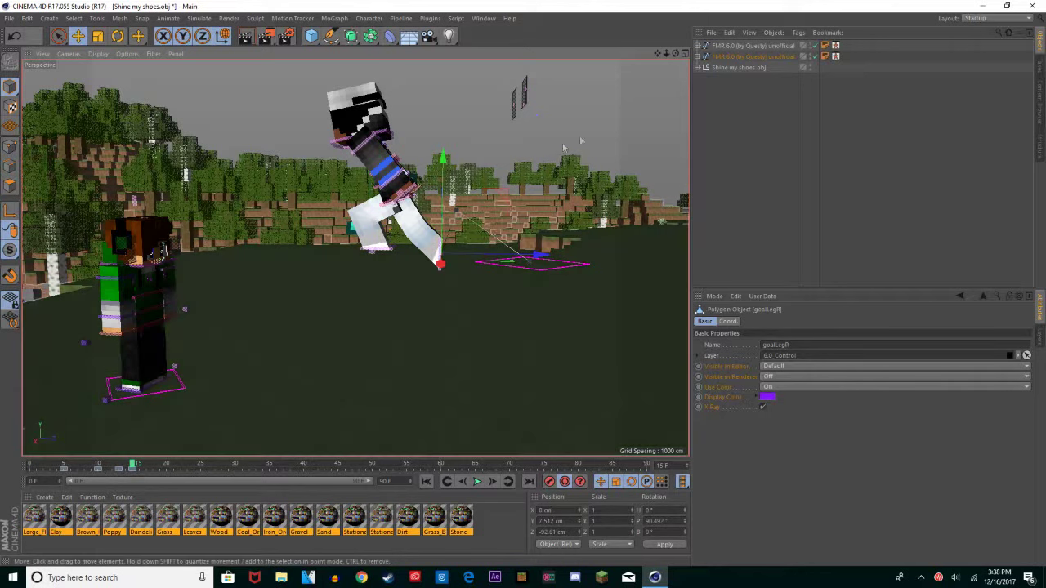
# Step: Play the leap from frame 13 to check the new leg motion
pyautogui.click(126, 466)
pyautogui.click(118, 465)
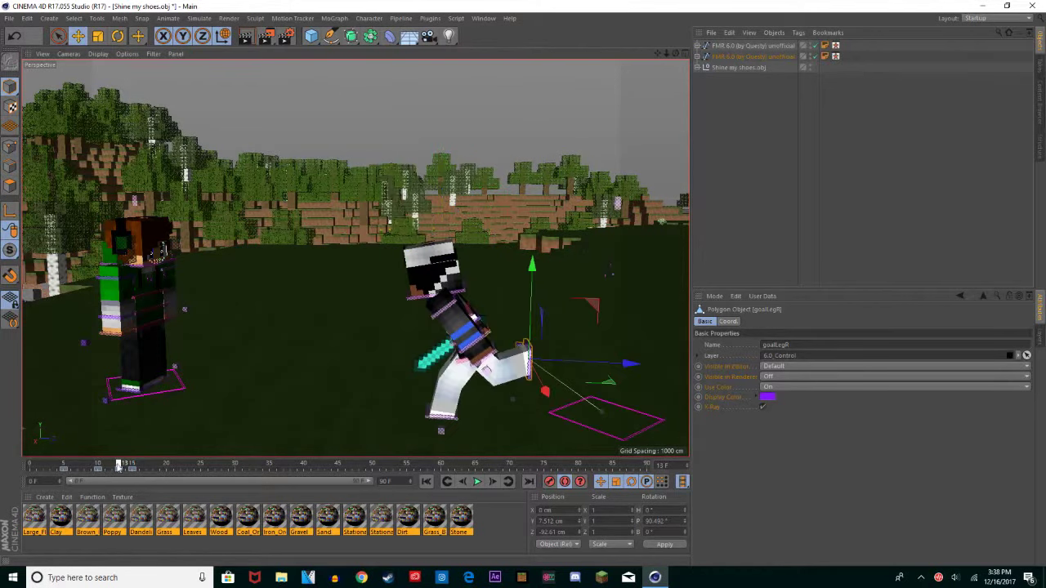
pyautogui.click(482, 482)
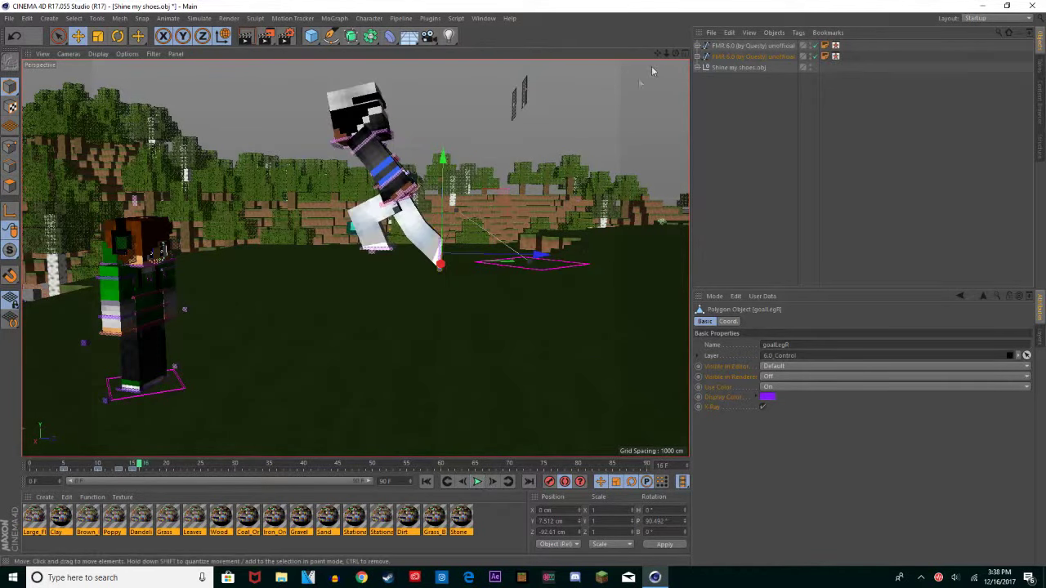
# Step: At frame 13, record keyframes for the second rig's lower left and lower right arm goals
pyautogui.click(118, 465)
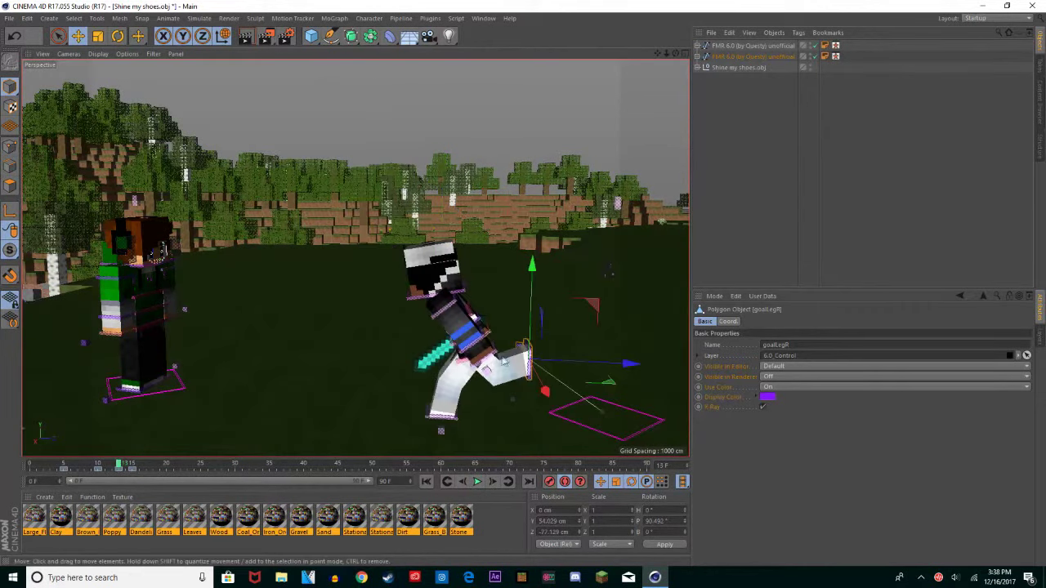
pyautogui.click(490, 360)
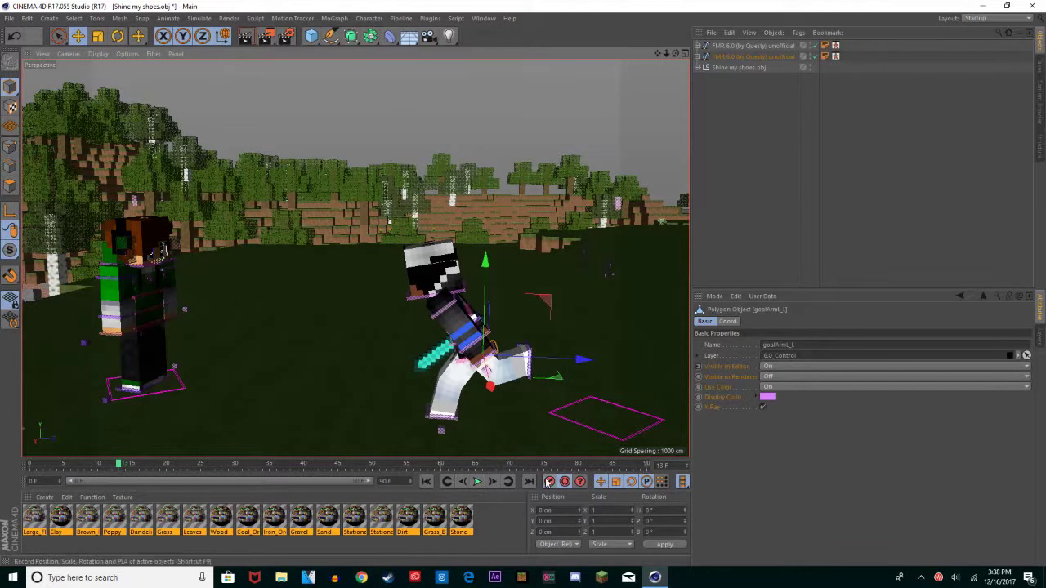
pyautogui.moveTo(657, 53); pyautogui.dragTo(355, 259)
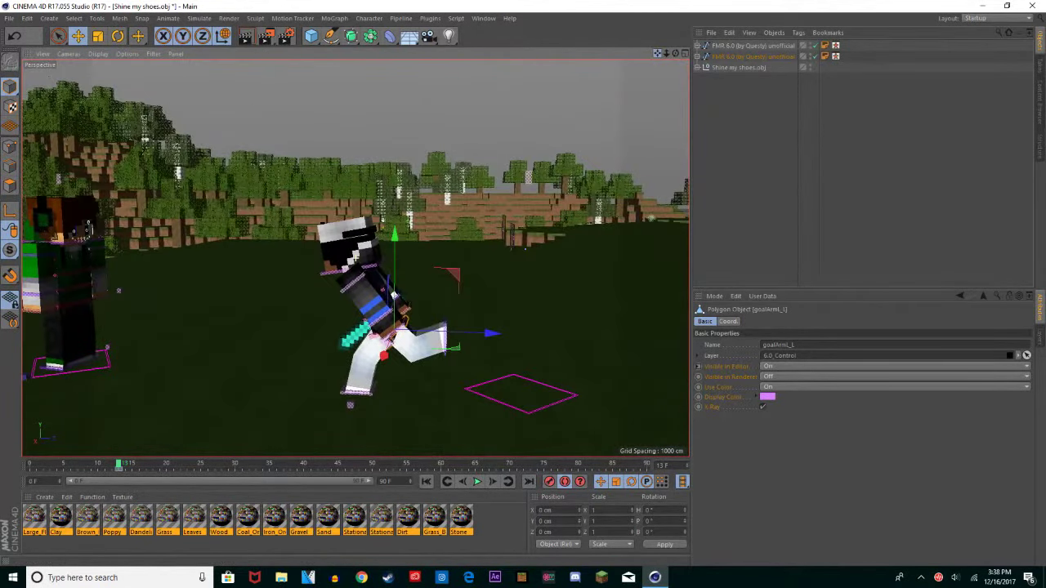
pyautogui.moveTo(676, 54); pyautogui.dragTo(354, 257)
pyautogui.click(266, 331)
pyautogui.click(921, 577)
pyautogui.click(925, 576)
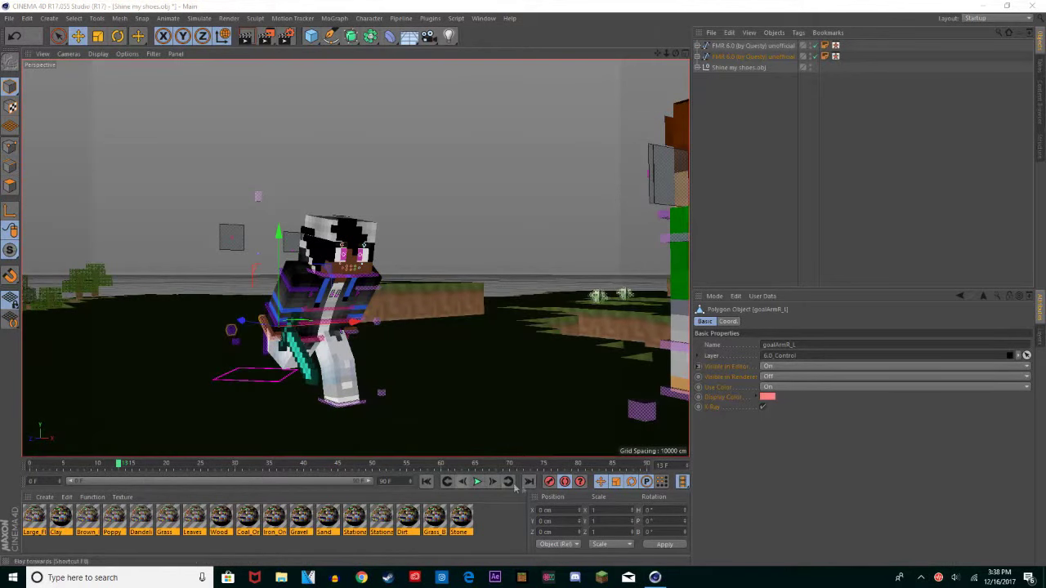
pyautogui.moveTo(673, 54); pyautogui.dragTo(613, 57)
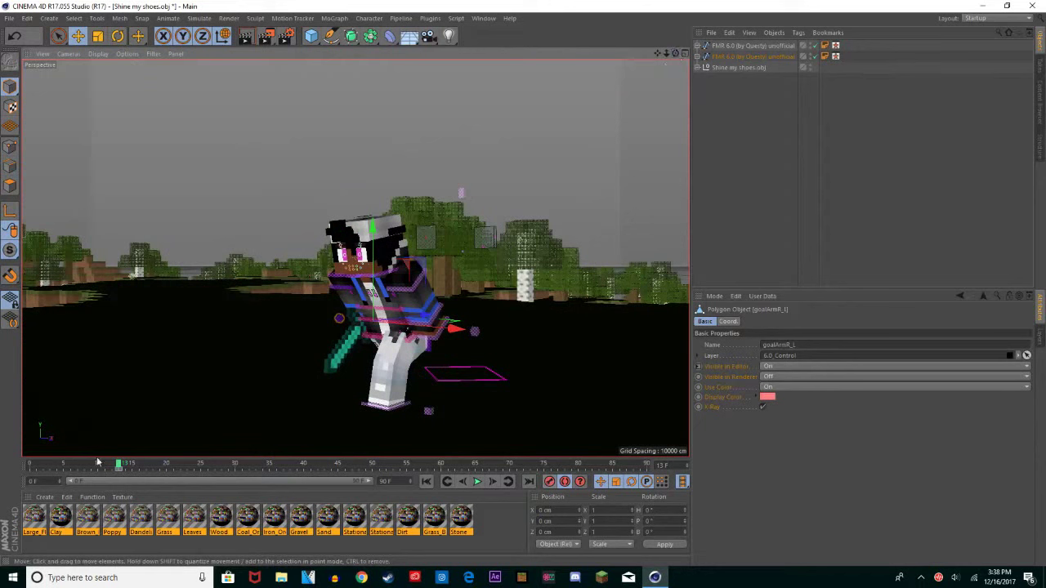
# Step: At frame 15, look through the second rig's function, face, tool and armor options
pyautogui.click(132, 467)
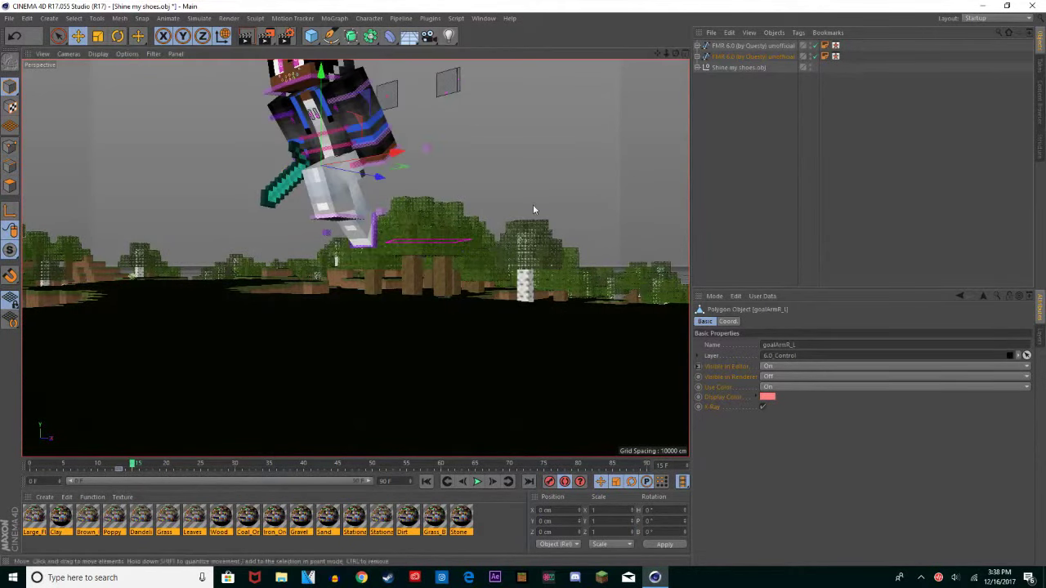
pyautogui.moveTo(658, 54); pyautogui.dragTo(654, 219)
pyautogui.click(764, 79)
pyautogui.click(763, 56)
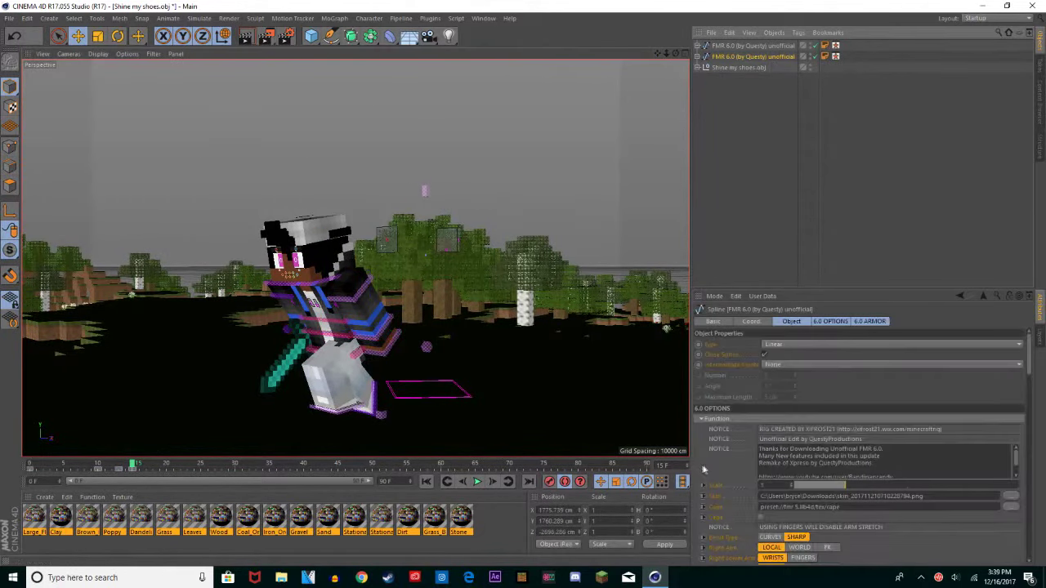
pyautogui.scroll(-5, 697, 472)
pyautogui.scroll(-8, 697, 472)
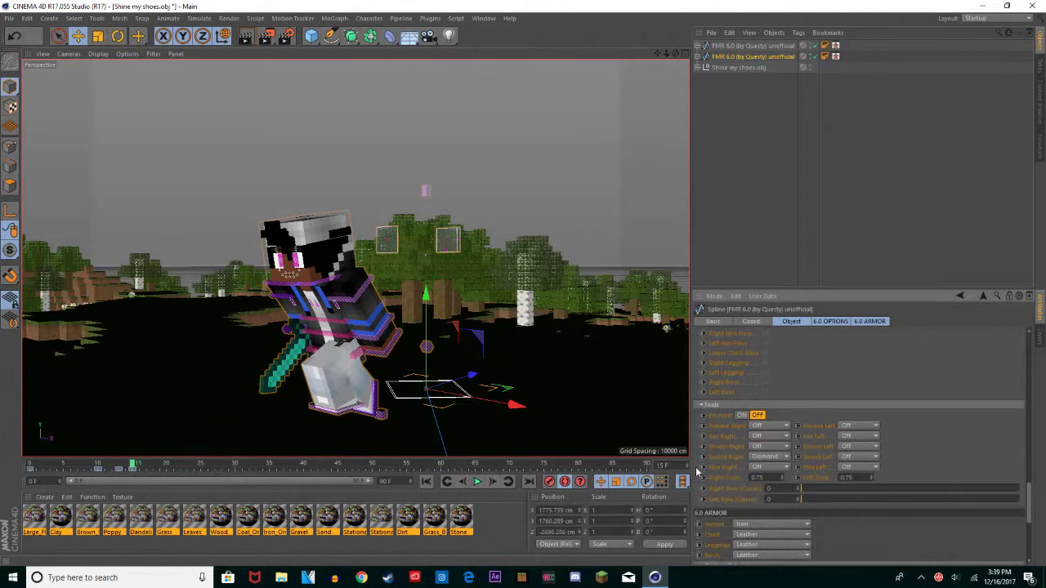
pyautogui.scroll(10, 697, 472)
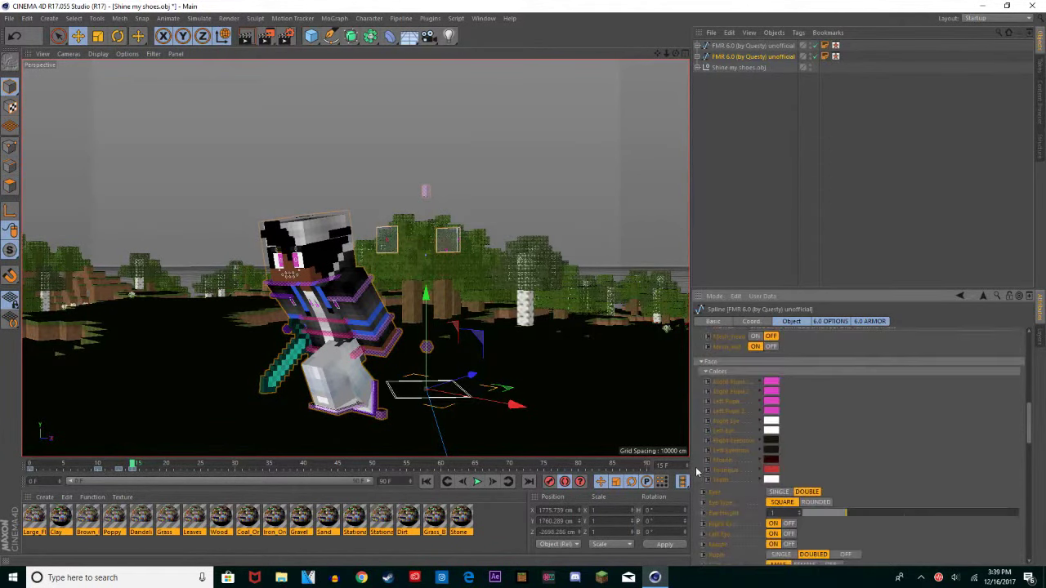
pyautogui.scroll(5, 697, 472)
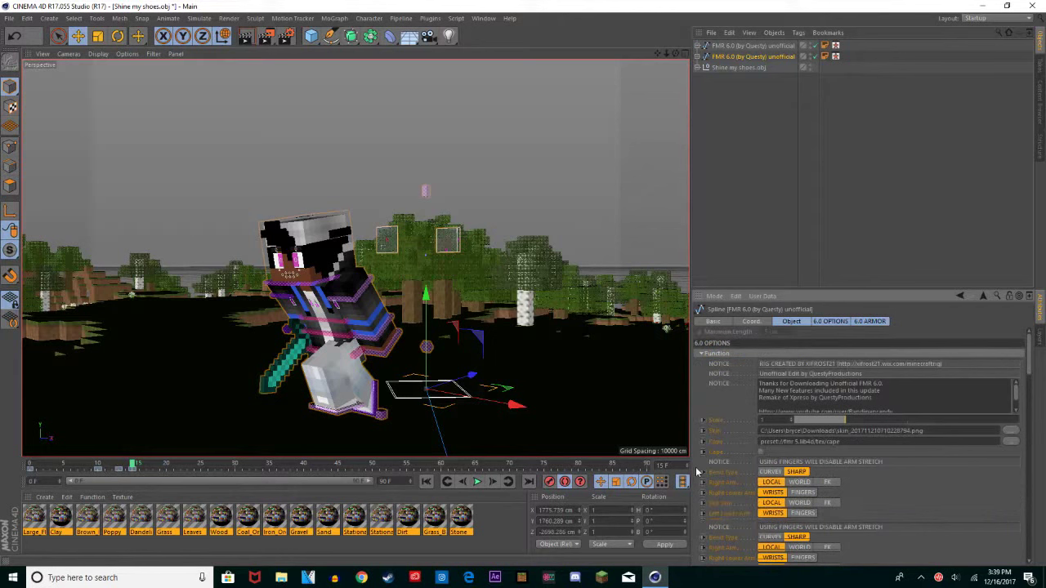
pyautogui.scroll(-8, 697, 472)
pyautogui.scroll(5, 697, 472)
pyautogui.scroll(-5, 698, 473)
pyautogui.scroll(5, 697, 472)
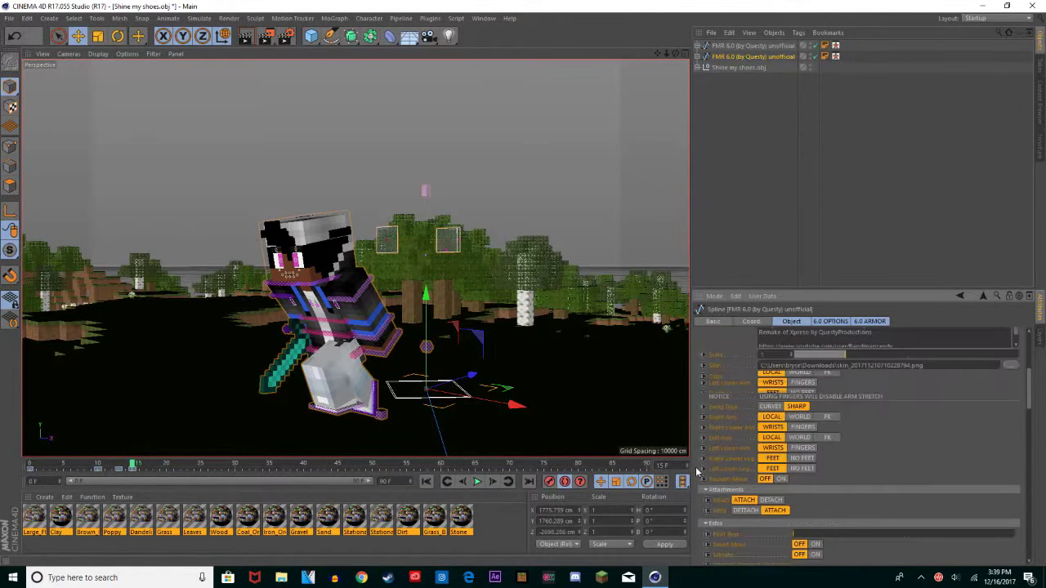
pyautogui.scroll(3, 697, 473)
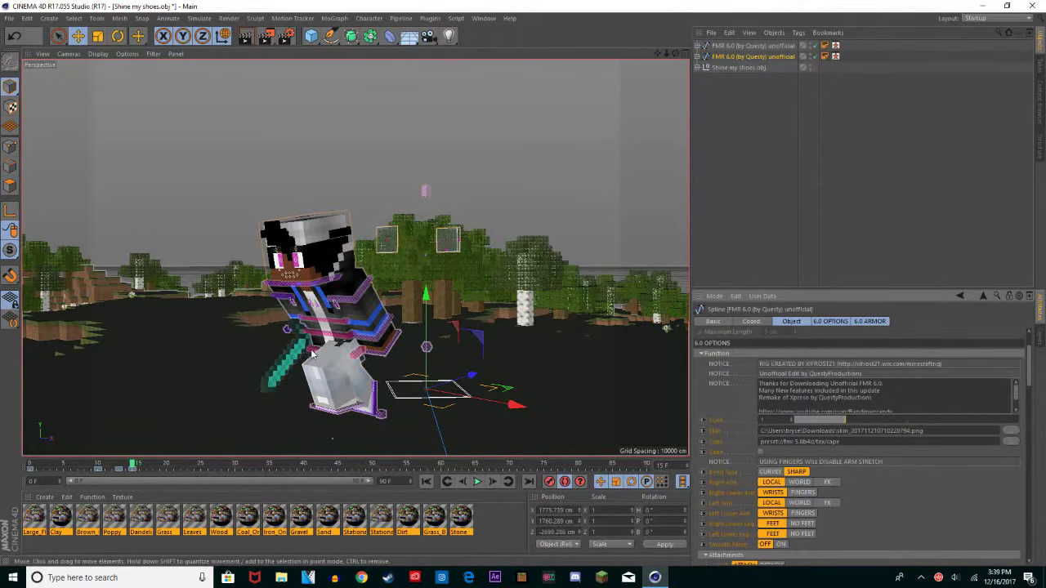
# Step: At frame 15, move the second rig's lower right arm goal up and back to about Y 10.9 cm and Z 39.8 cm
pyautogui.click(311, 353)
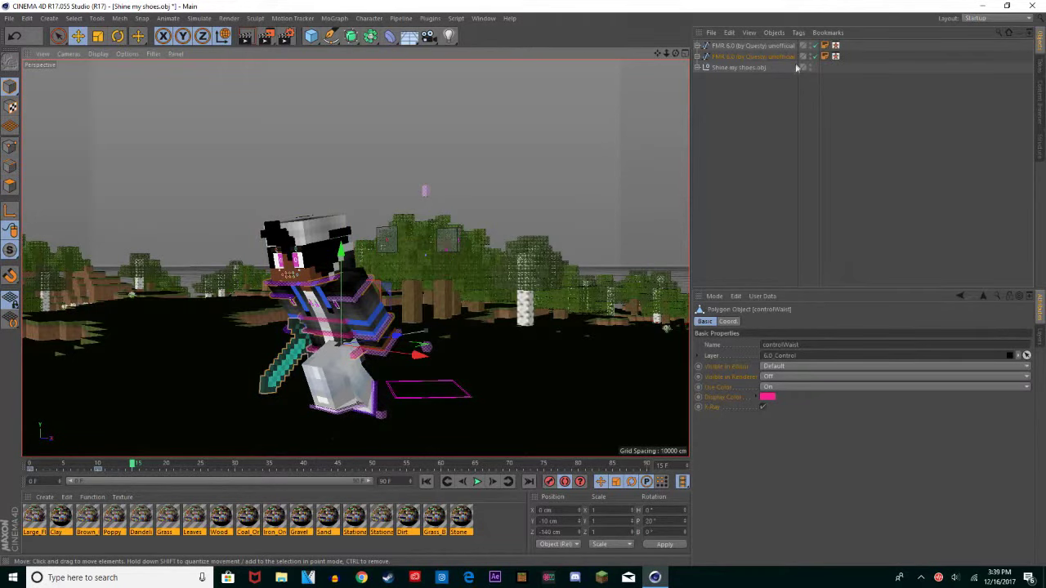
pyautogui.moveTo(675, 53); pyautogui.dragTo(605, 56)
pyautogui.scroll(-5, 355, 258)
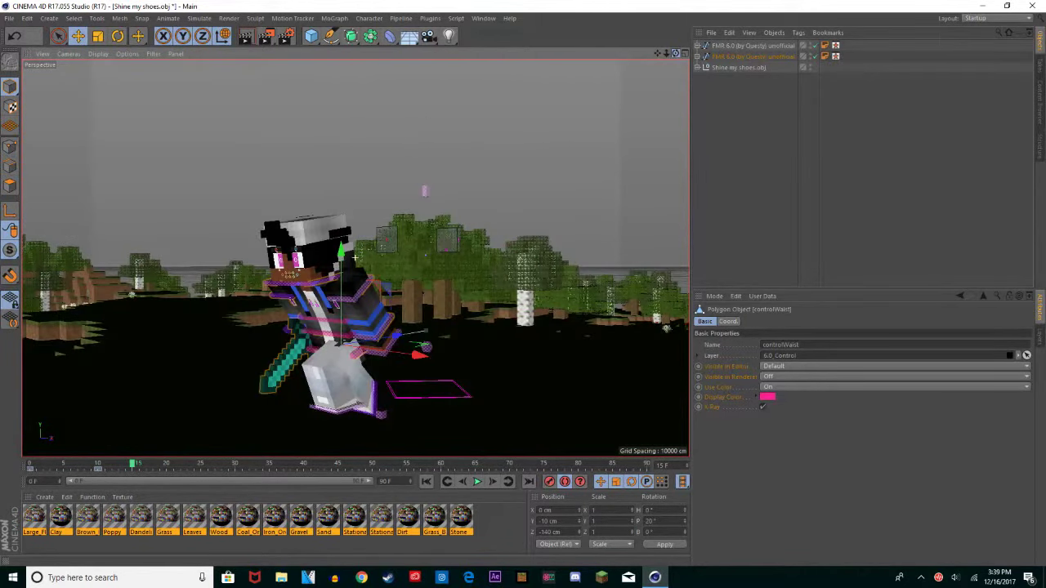
pyautogui.scroll(5, 355, 258)
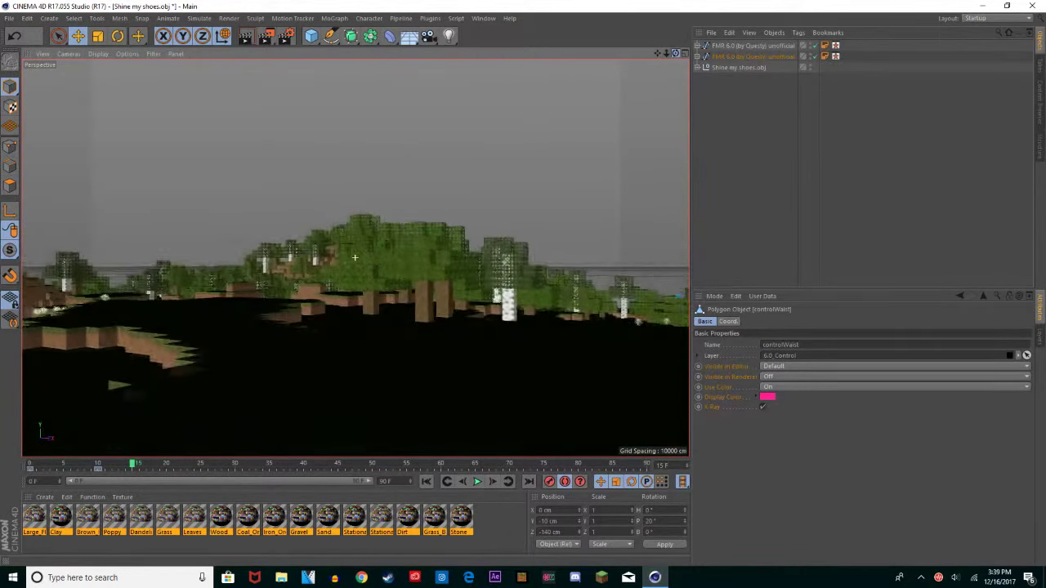
pyautogui.scroll(-5, 354, 258)
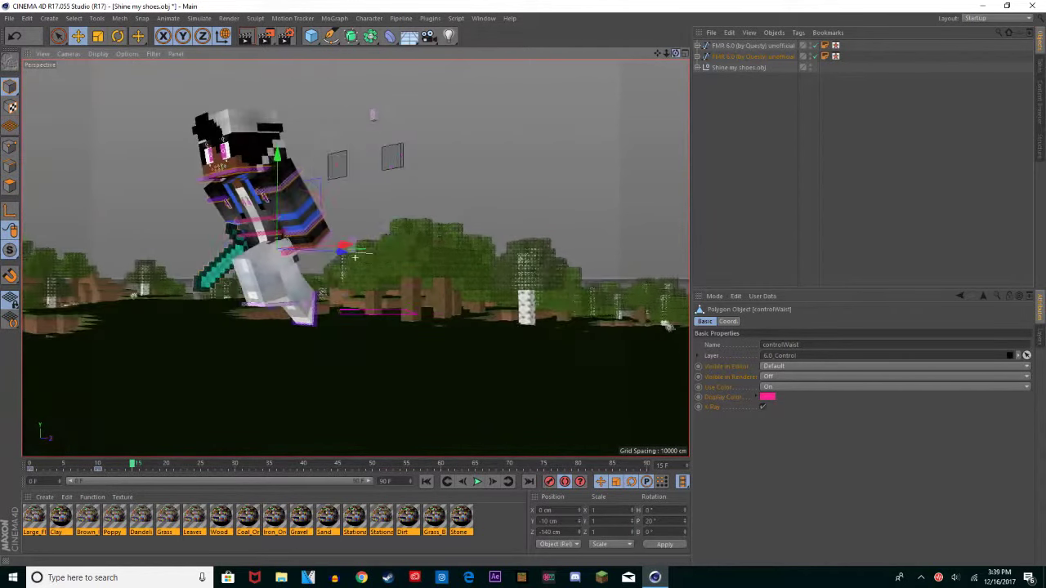
pyautogui.moveTo(675, 53); pyautogui.dragTo(871, 53)
pyautogui.keyDown('alt'); pyautogui.moveTo(466, 260); pyautogui.dragTo(590, 116); pyautogui.keyUp('alt')
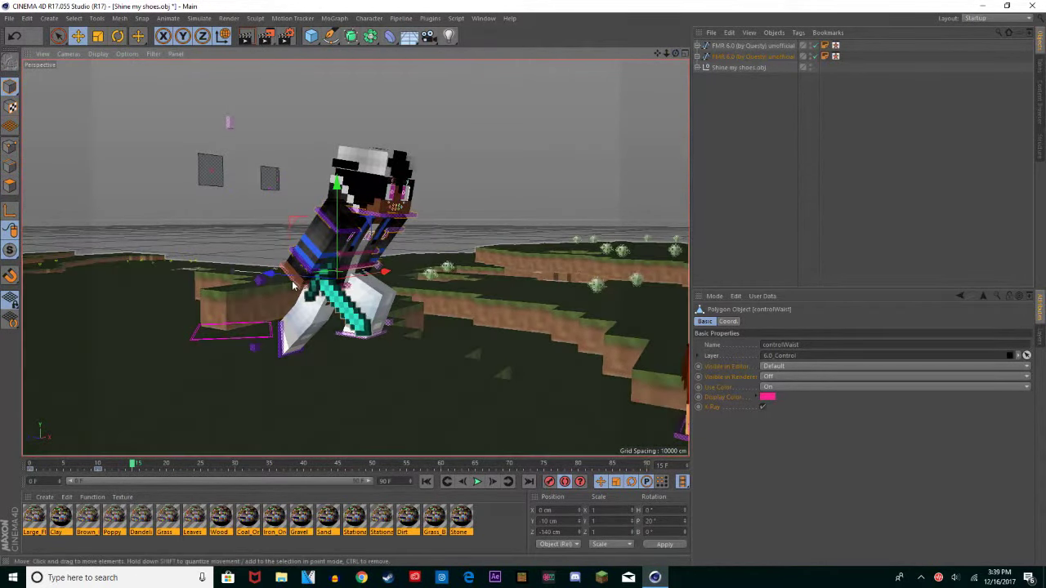
pyautogui.click(299, 287)
pyautogui.click(299, 287)
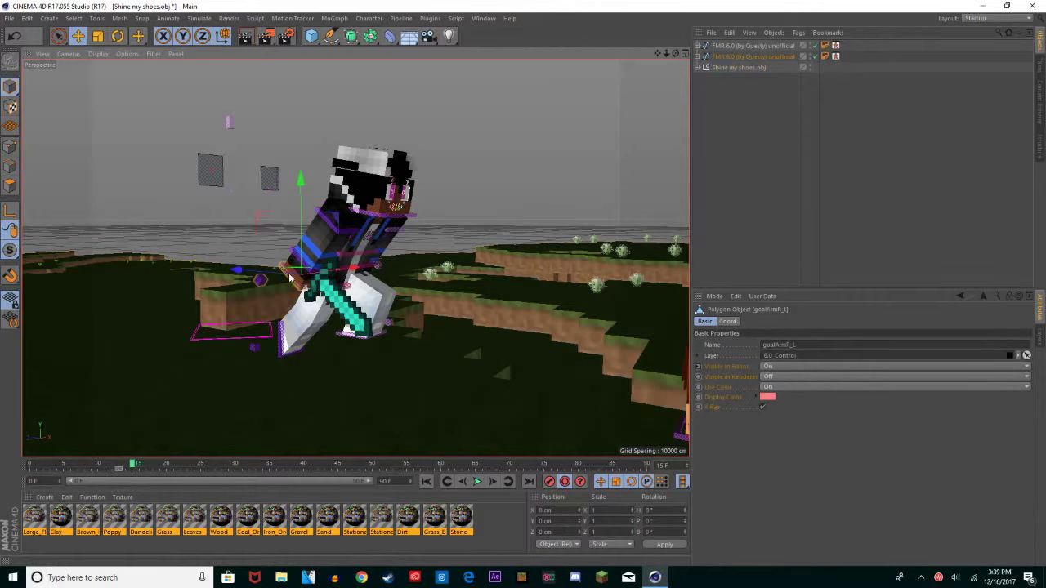
pyautogui.moveTo(281, 270); pyautogui.dragTo(260, 237)
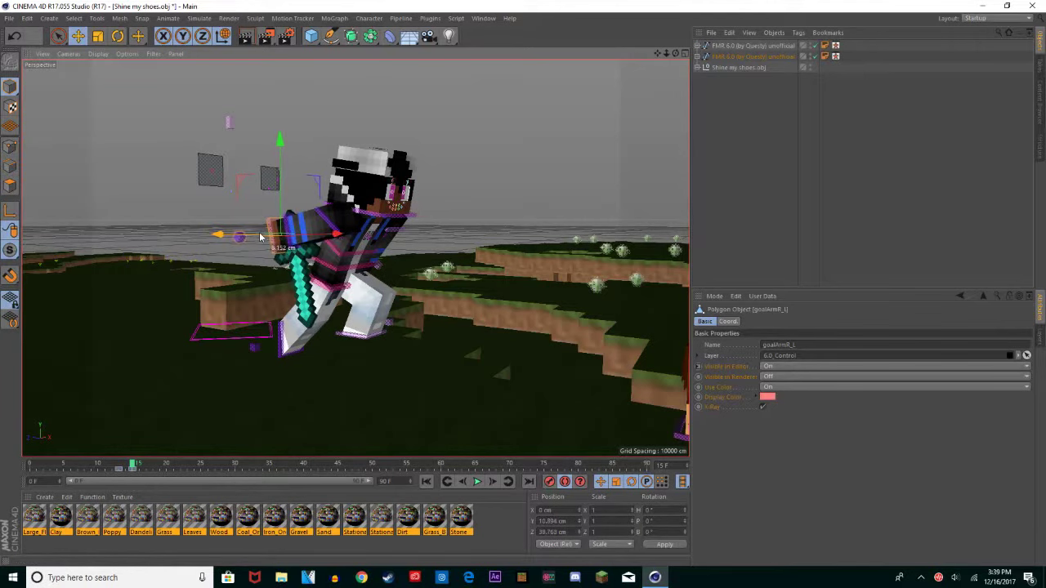
# Step: Move the second rig's lower left arm goal to about X -31.6, Y 35.4 and Z -39.1 cm, and bank it to about -69°
pyautogui.moveTo(675, 53); pyautogui.dragTo(539, 55)
pyautogui.moveTo(539, 256); pyautogui.dragTo(458, 270)
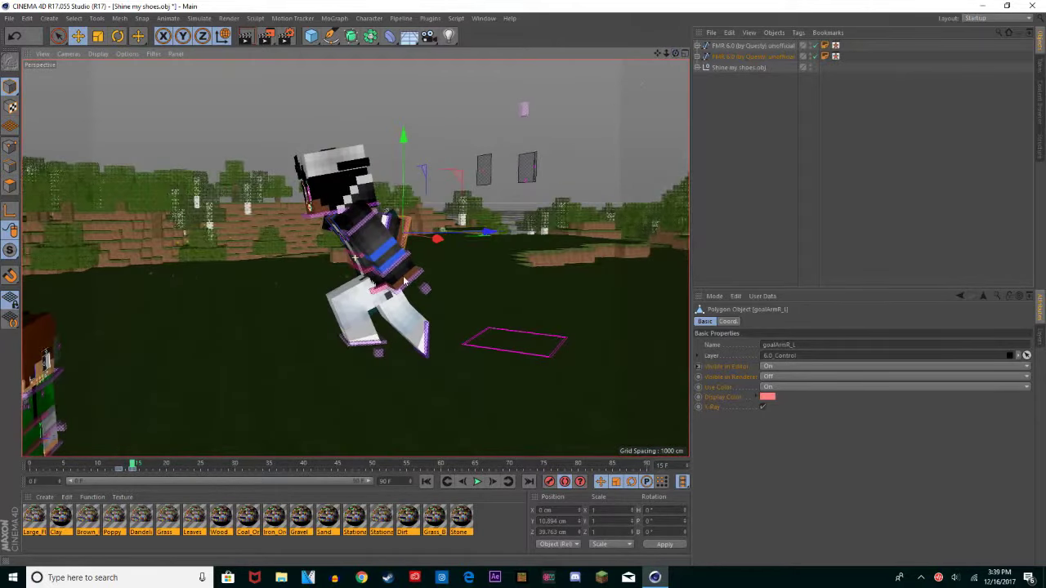
pyautogui.click(424, 288)
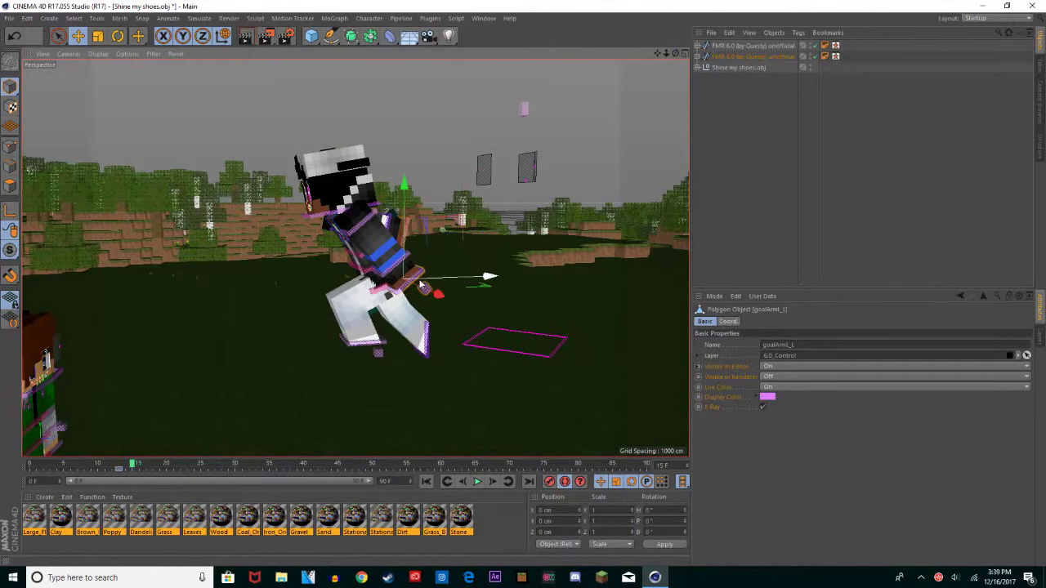
pyautogui.moveTo(419, 281); pyautogui.dragTo(353, 286)
pyautogui.press('r')
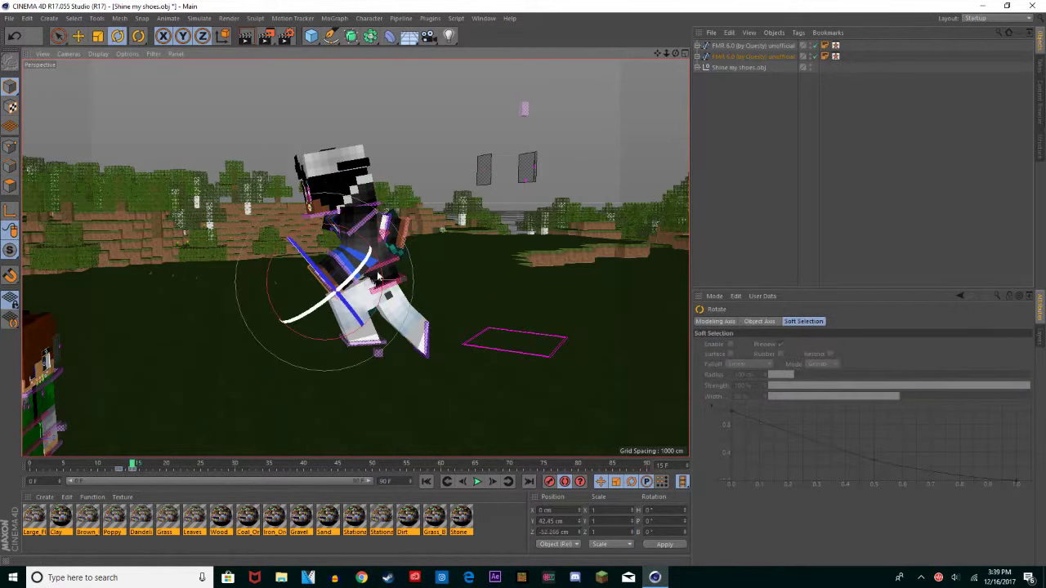
pyautogui.moveTo(293, 246); pyautogui.dragTo(314, 293)
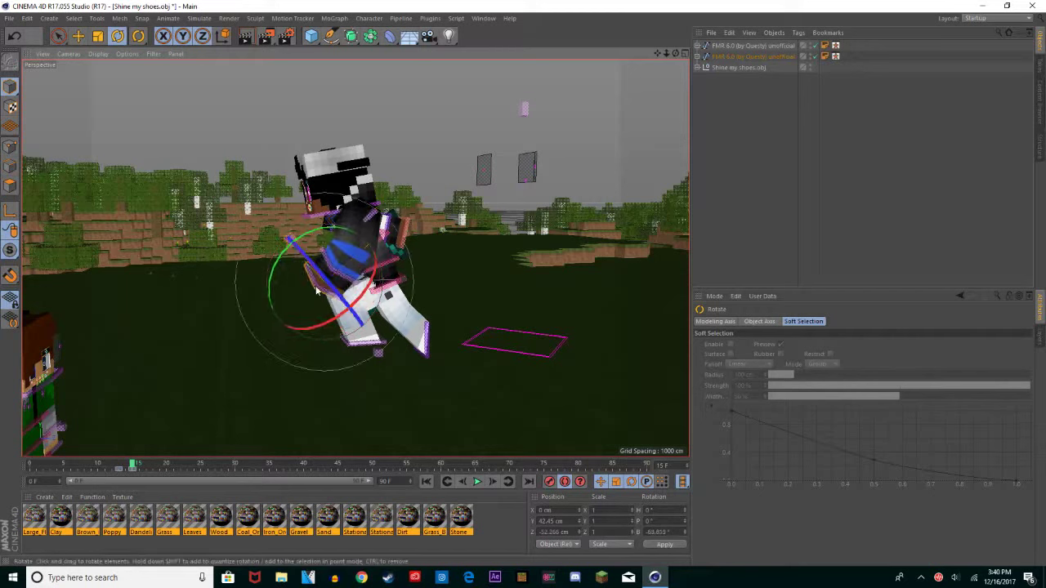
pyautogui.press('e')
pyautogui.moveTo(332, 288); pyautogui.dragTo(363, 267)
# Step: Inspect the second rig's arm pose from several angles and scrub from frame 1 to frame 17 to check the leap
pyautogui.moveTo(675, 53); pyautogui.dragTo(879, 58)
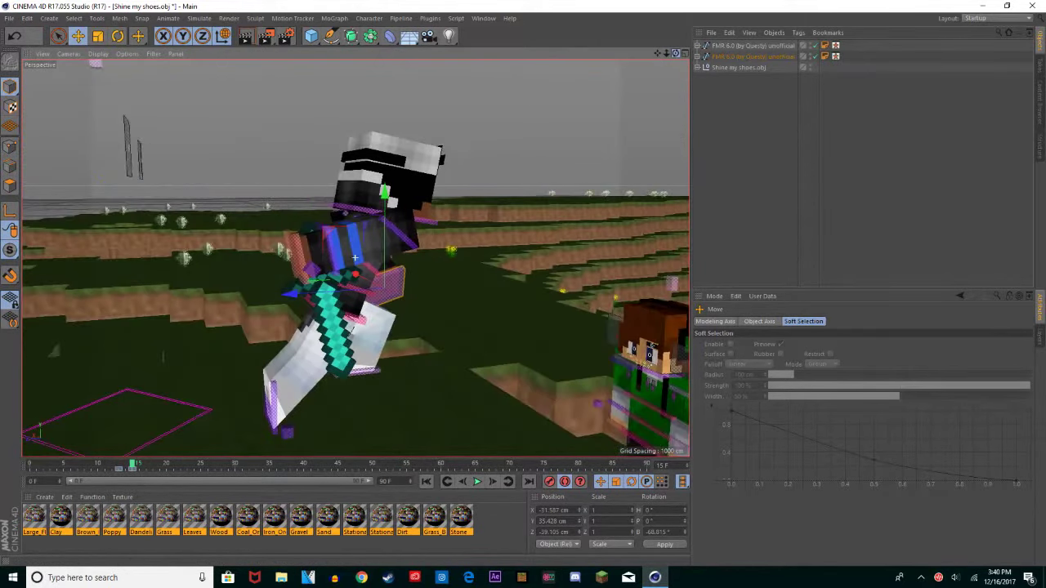
pyautogui.moveTo(675, 53); pyautogui.dragTo(839, 54)
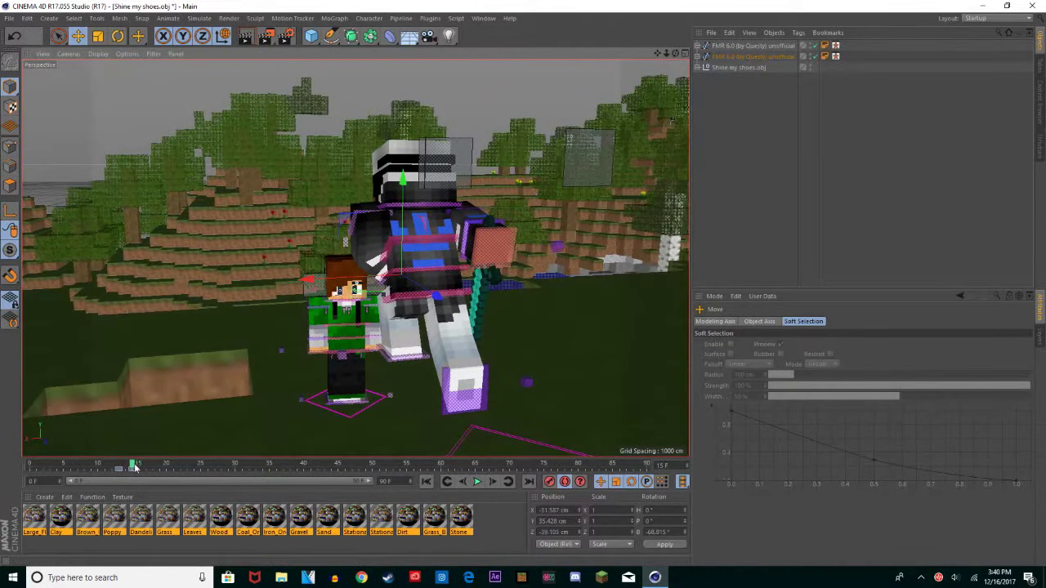
pyautogui.moveTo(675, 54); pyautogui.dragTo(677, 60)
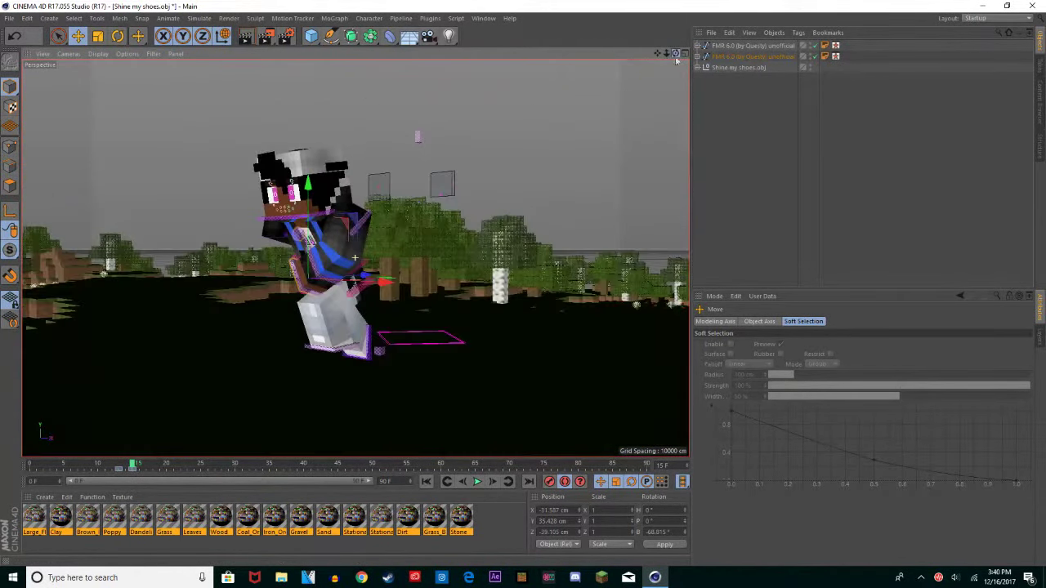
pyautogui.click(28, 466)
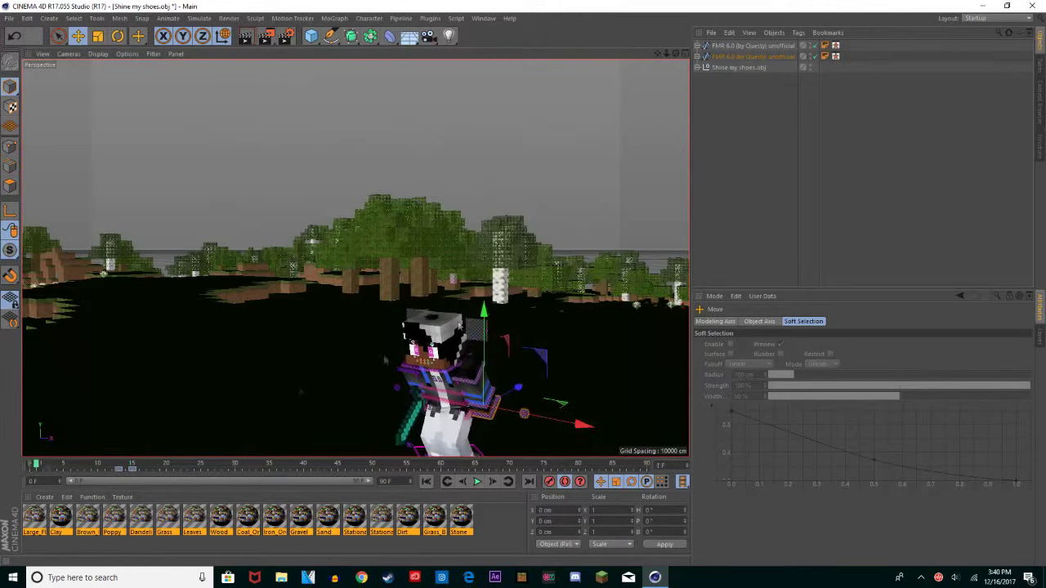
pyautogui.moveTo(657, 53); pyautogui.dragTo(657, 0)
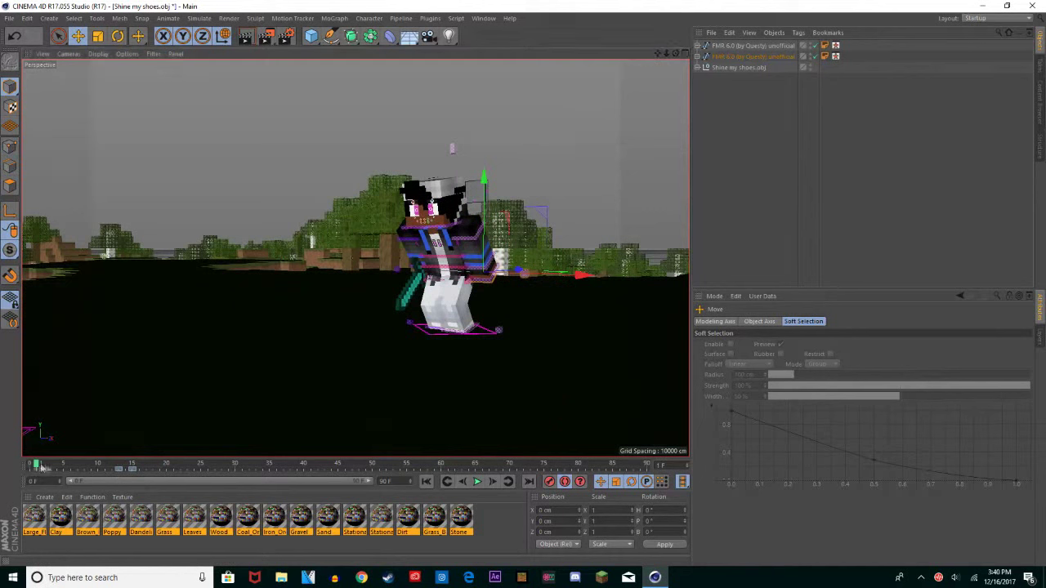
pyautogui.moveTo(37, 464); pyautogui.dragTo(149, 466)
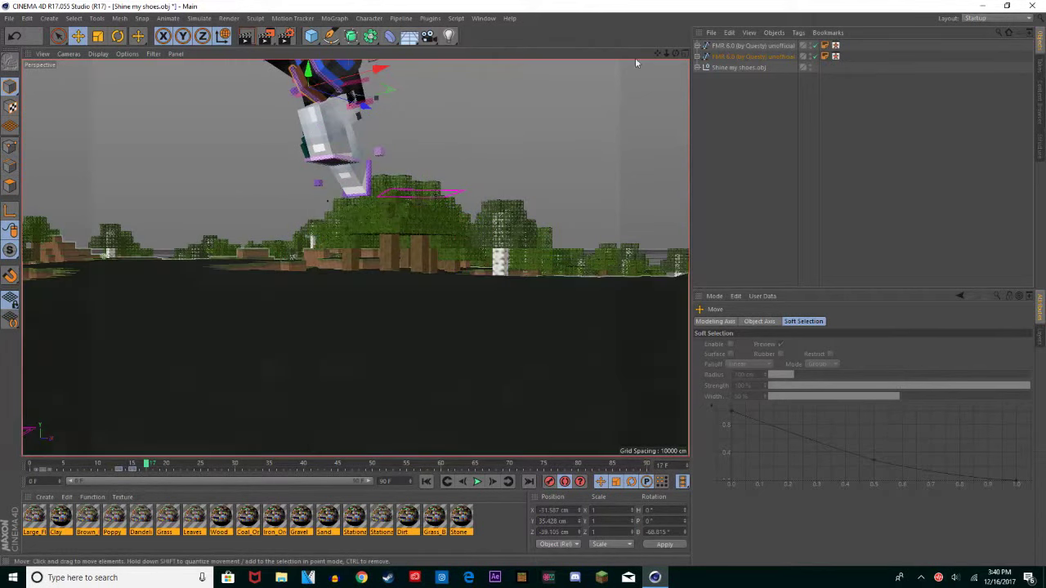
pyautogui.moveTo(658, 53); pyautogui.dragTo(735, 144)
pyautogui.moveTo(356, 258); pyautogui.dragTo(356, 258)
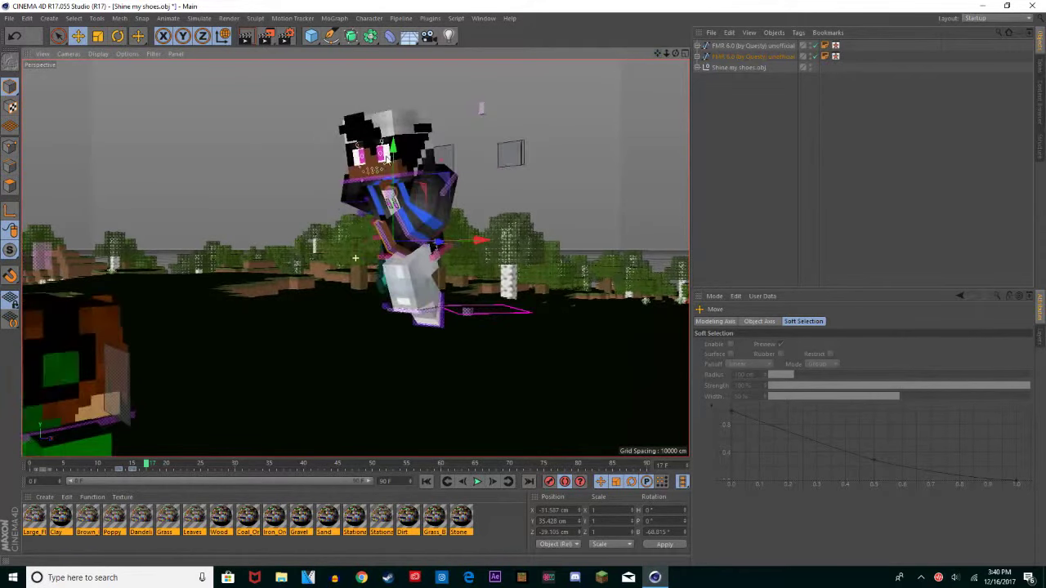
# Step: At frame 15, tilt the second rig's head by rotating its neck control to a pitch of about -20°
pyautogui.click(132, 461)
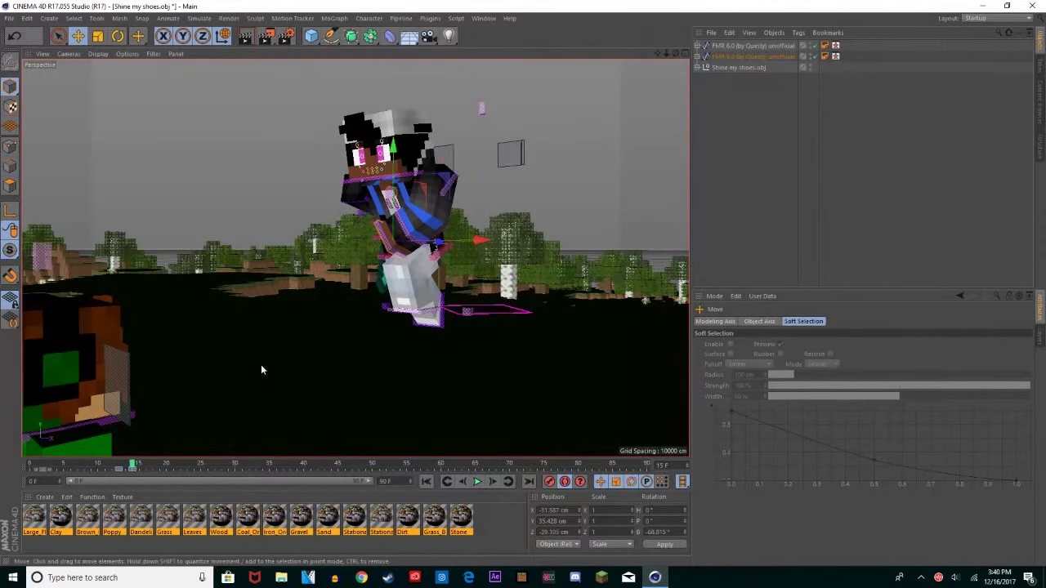
pyautogui.click(371, 181)
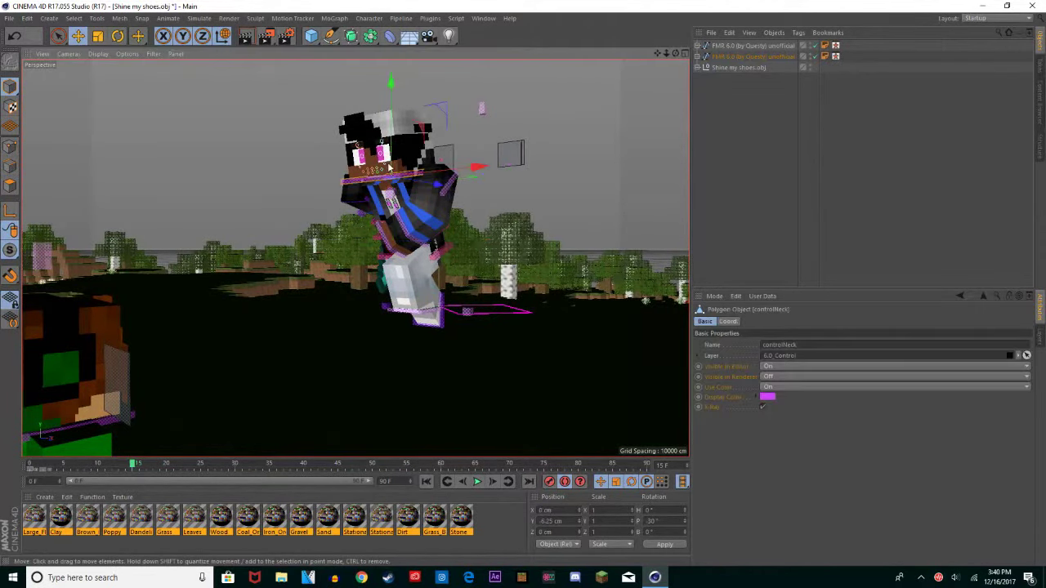
pyautogui.press('r')
pyautogui.moveTo(353, 167); pyautogui.dragTo(355, 180)
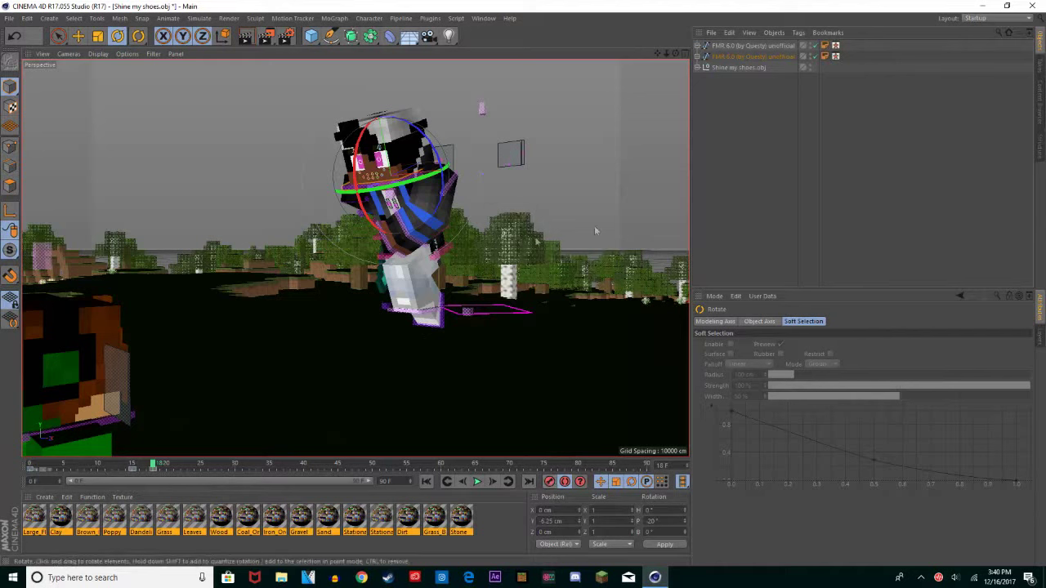
# Step: At frame 18, move the whole second rig forward to about Z -2848 cm and lower it to about Y 1649 cm
pyautogui.click(778, 57)
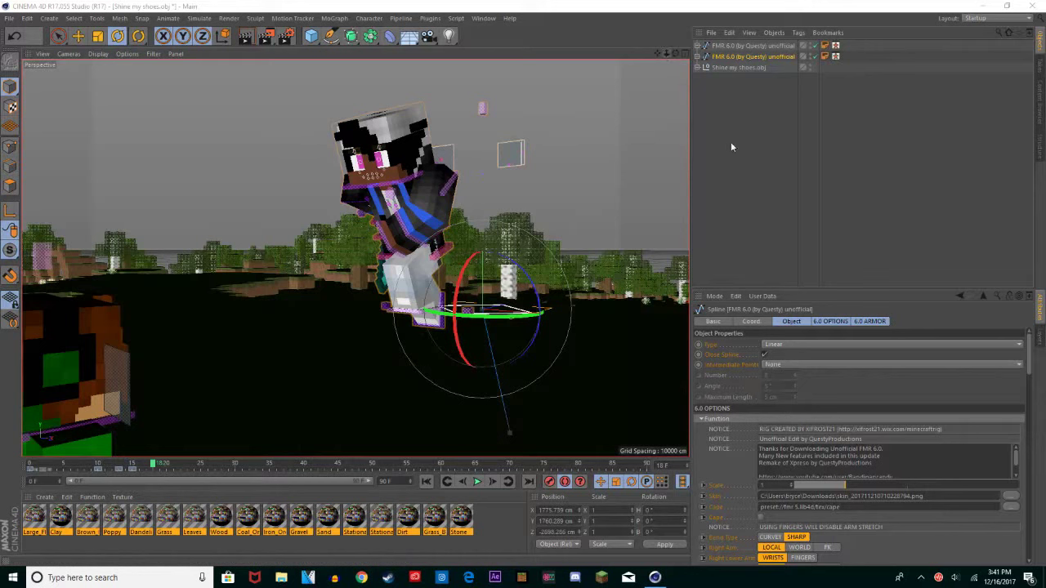
pyautogui.click(764, 78)
pyautogui.click(781, 60)
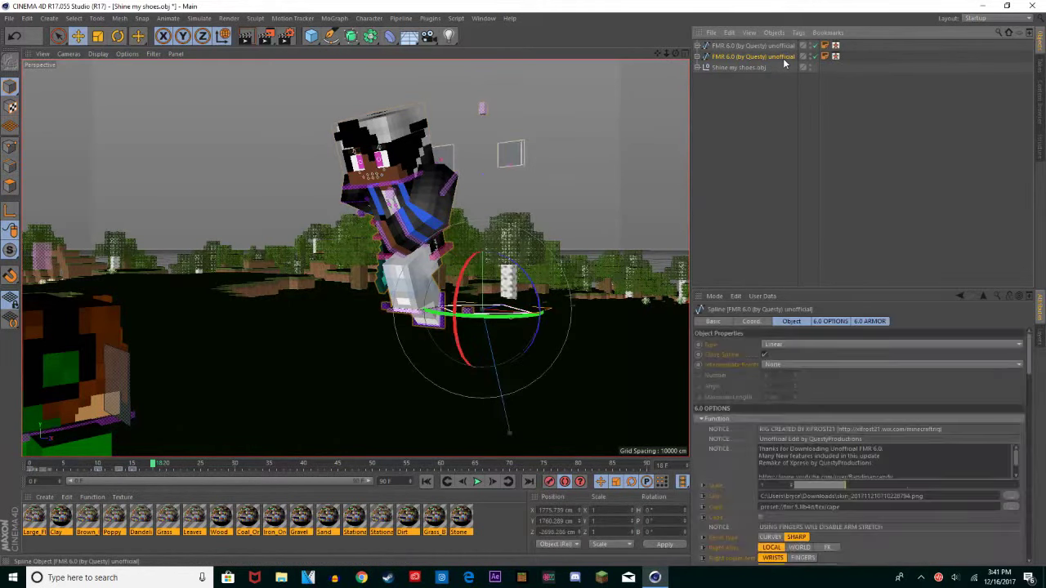
pyautogui.press('e')
pyautogui.moveTo(675, 52)
pyautogui.mouseDown()
pyautogui.moveTo(523, 90)
pyautogui.moveTo(675, 44)
pyautogui.moveTo(675, 106)
pyautogui.moveTo(675, 55)
pyautogui.moveTo(665, 44)
pyautogui.mouseUp()
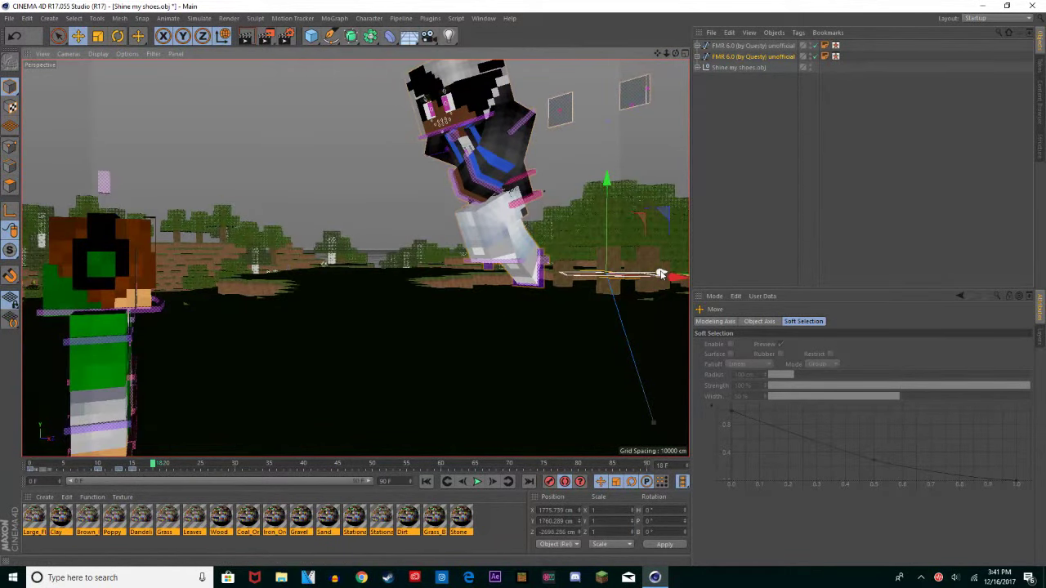
pyautogui.moveTo(660, 275); pyautogui.dragTo(555, 301)
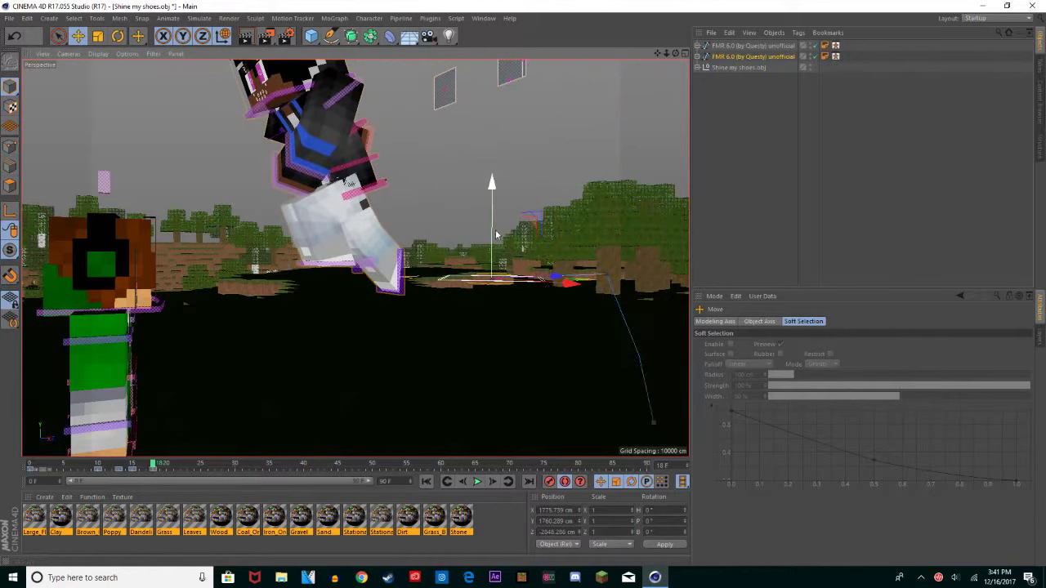
pyautogui.moveTo(493, 235); pyautogui.dragTo(492, 244)
pyautogui.moveTo(485, 296); pyautogui.dragTo(511, 345)
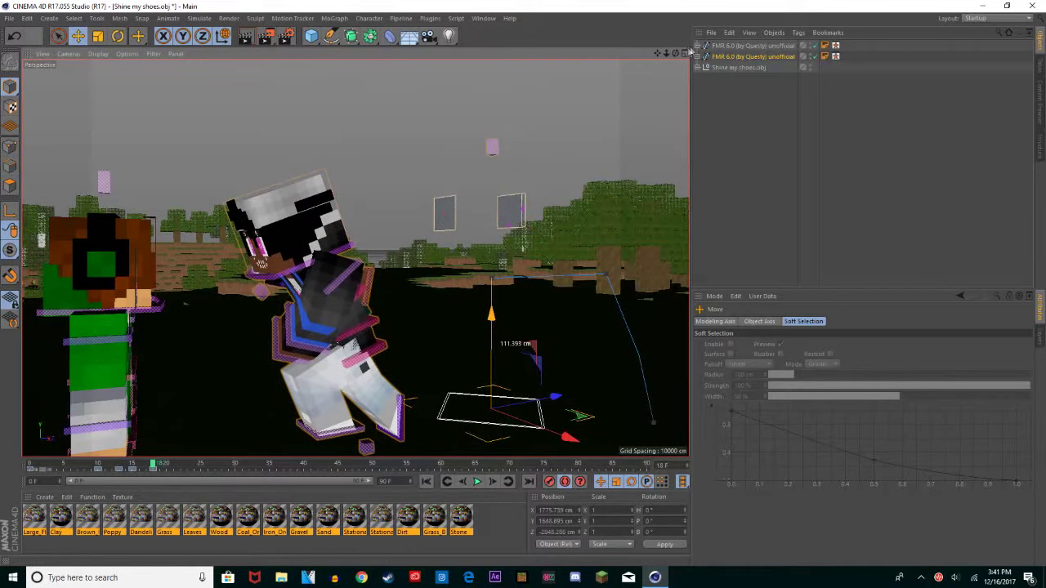
# Step: At frame 18, lower the second rig's left leg goal to about Y -4 cm
pyautogui.moveTo(658, 53); pyautogui.dragTo(717, 44)
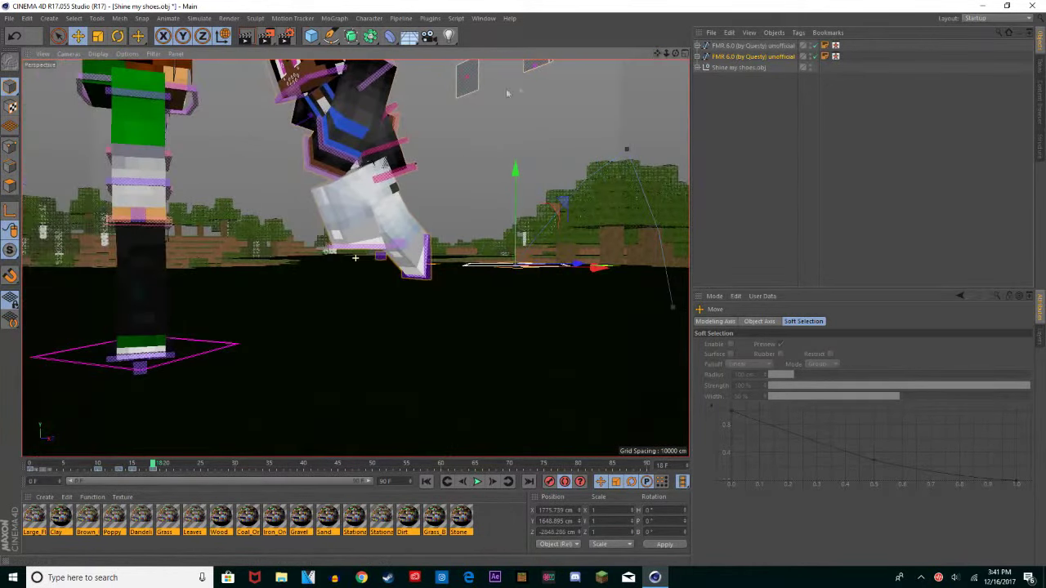
pyautogui.click(367, 252)
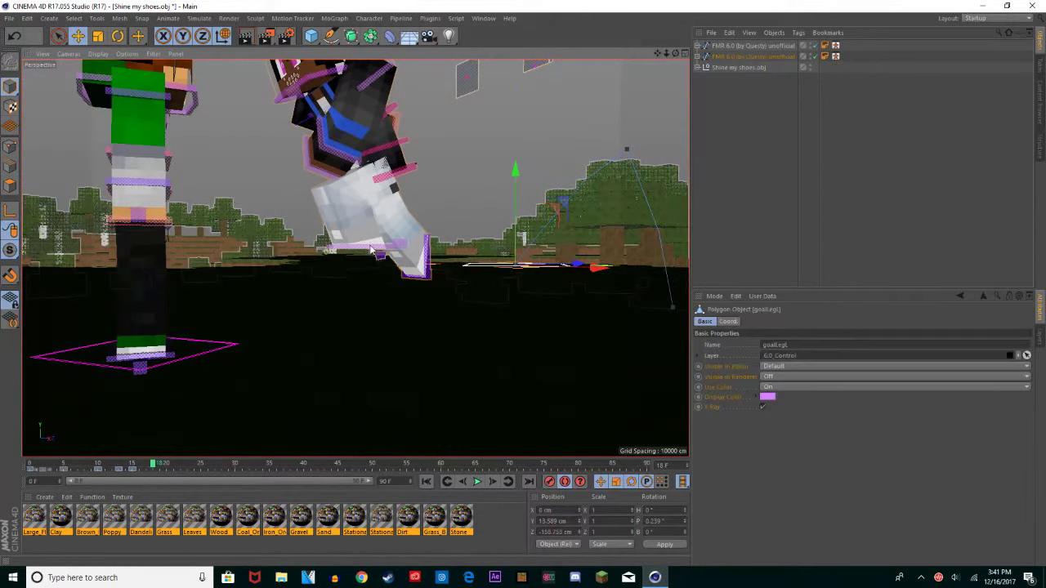
pyautogui.moveTo(362, 232)
pyautogui.mouseDown()
pyautogui.moveTo(356, 276)
pyautogui.moveTo(362, 252)
pyautogui.mouseUp()
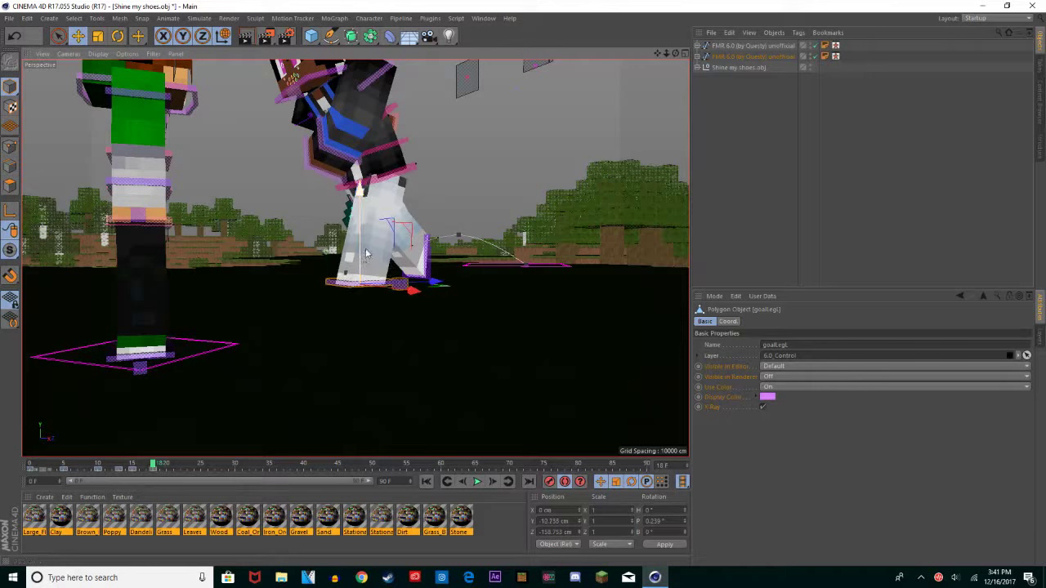
# Step: Lower the whole second rig toward the ground to about Y 1597 cm at frame 18
pyautogui.click(758, 58)
pyautogui.click(759, 56)
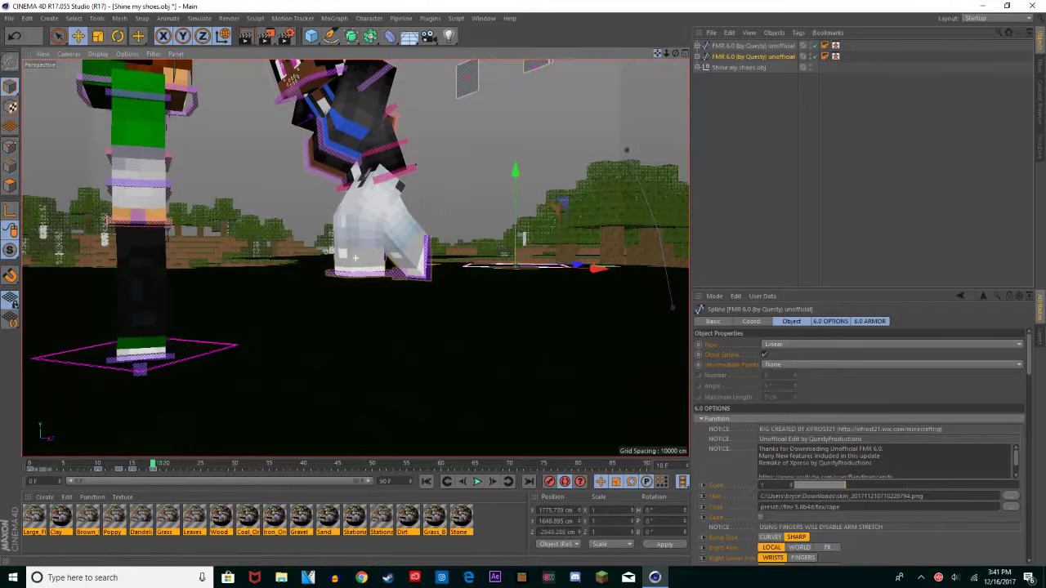
pyautogui.moveTo(517, 235); pyautogui.dragTo(516, 290)
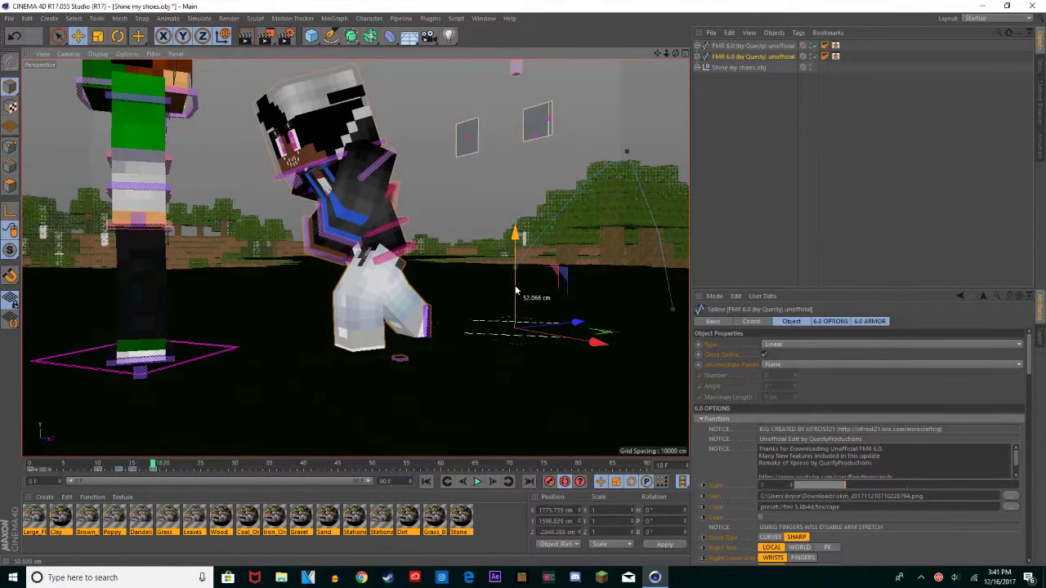
pyautogui.moveTo(515, 290); pyautogui.dragTo(516, 290)
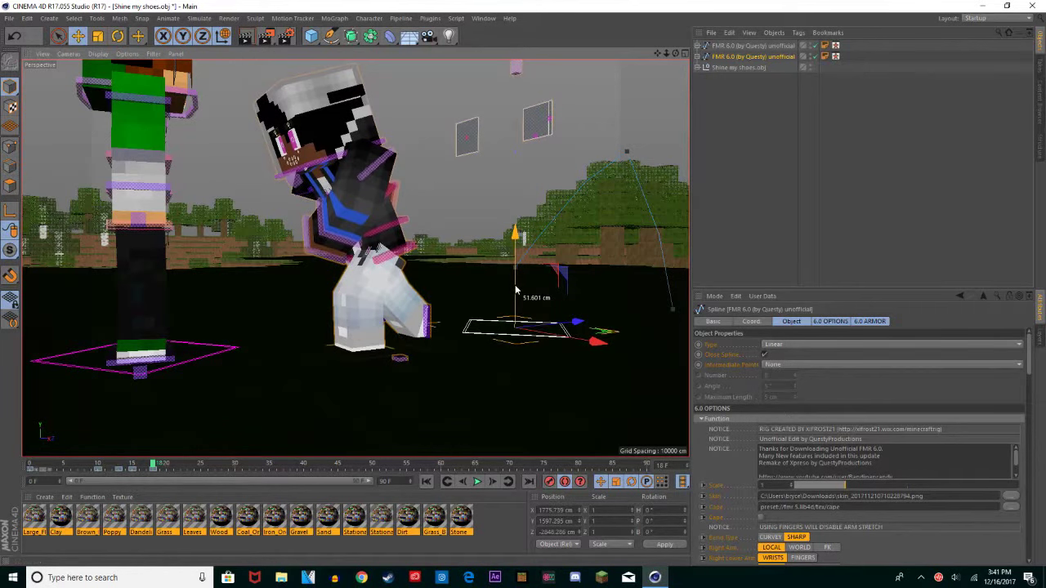
# Step: Raise the second rig's left leg goal slightly to about Y -0.25 cm at frame 18
pyautogui.click(364, 357)
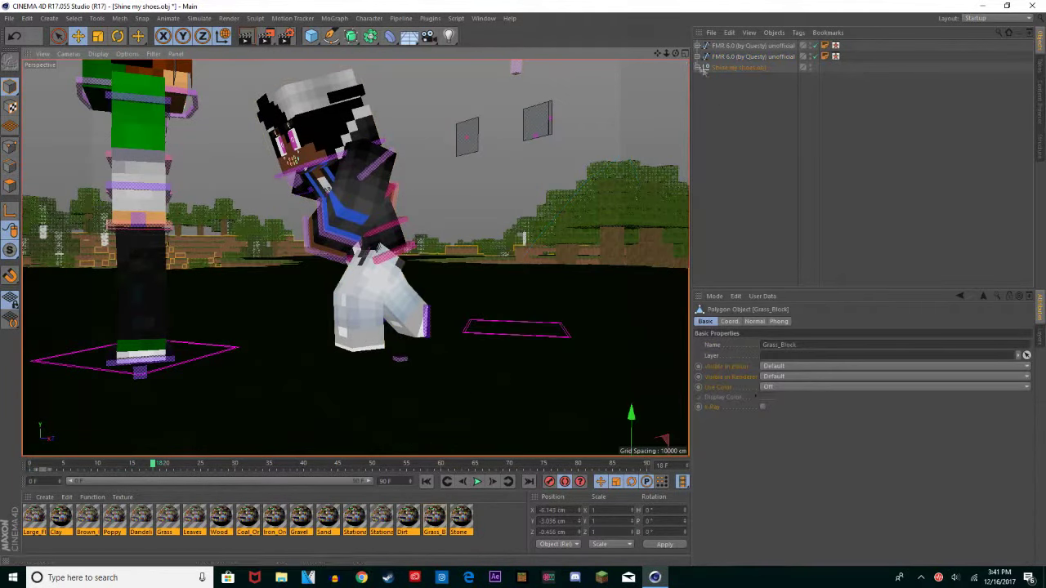
pyautogui.moveTo(658, 55); pyautogui.dragTo(658, 58)
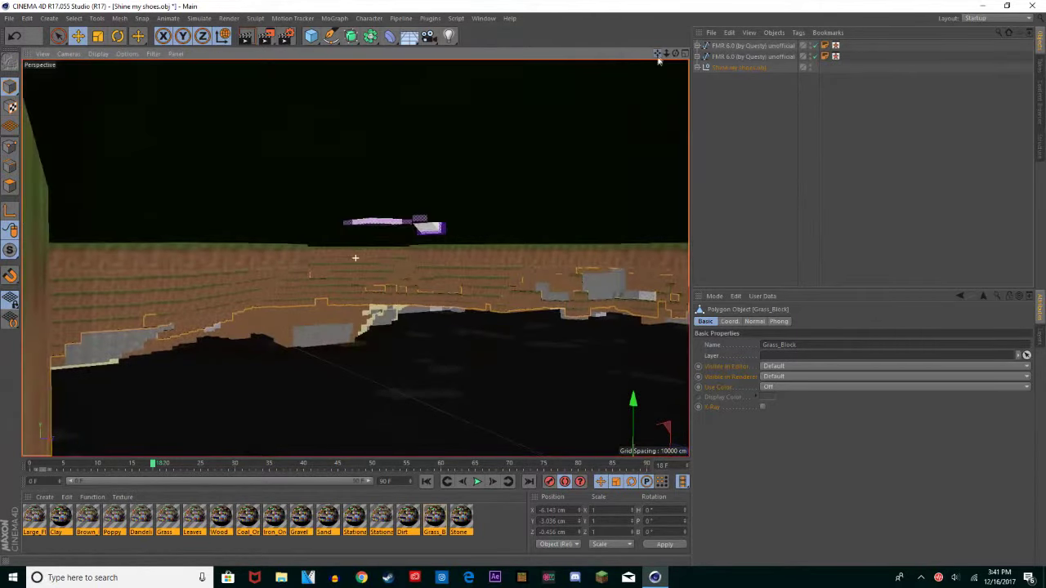
pyautogui.click(380, 224)
pyautogui.moveTo(658, 55); pyautogui.dragTo(759, 105)
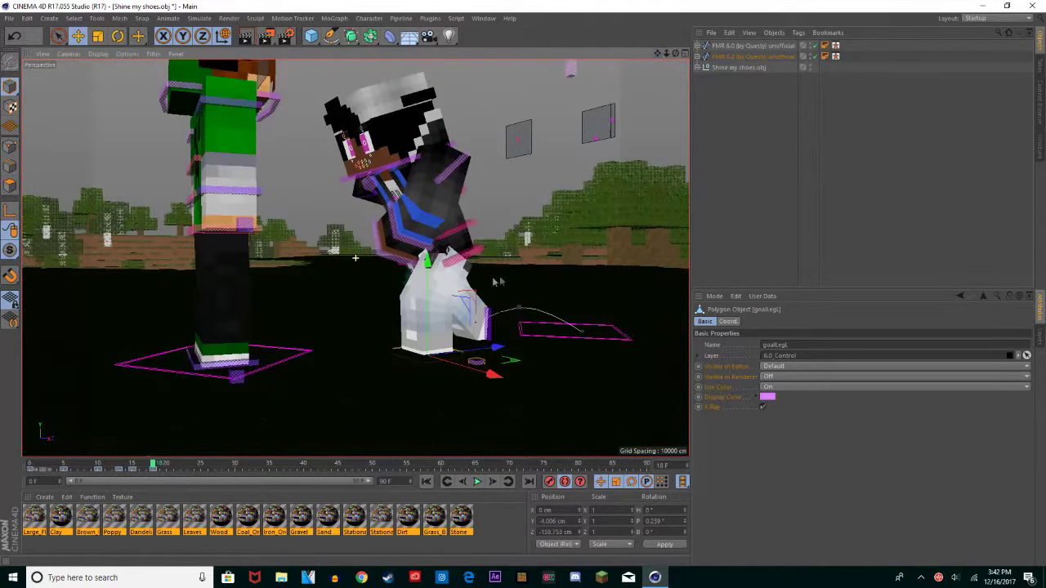
pyautogui.moveTo(431, 311); pyautogui.dragTo(434, 305)
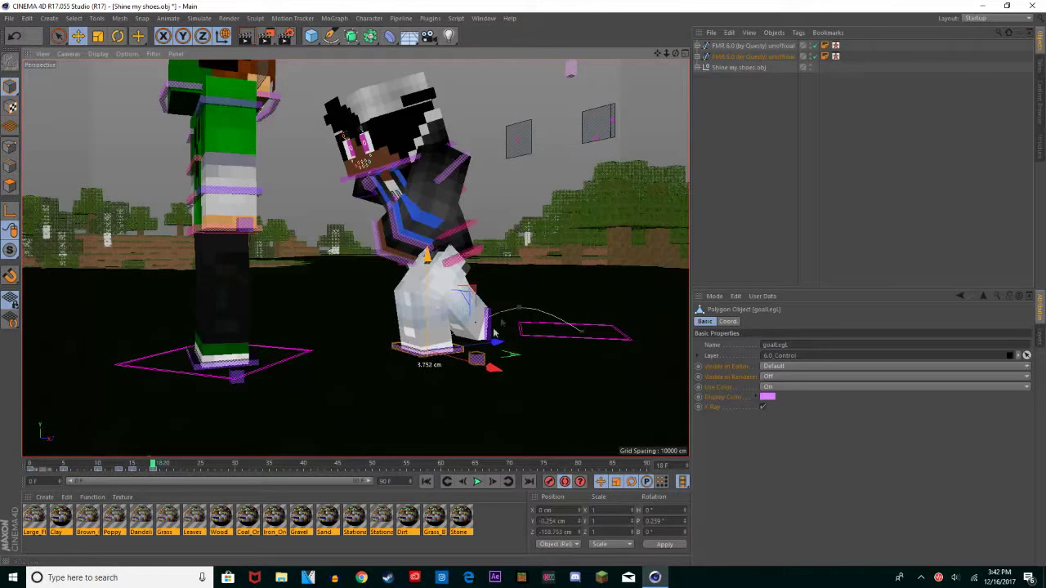
# Step: Rotate the second rig's right leg goal to a pitch of about 8° and lower it to about Y 0.6 cm
pyautogui.click(491, 324)
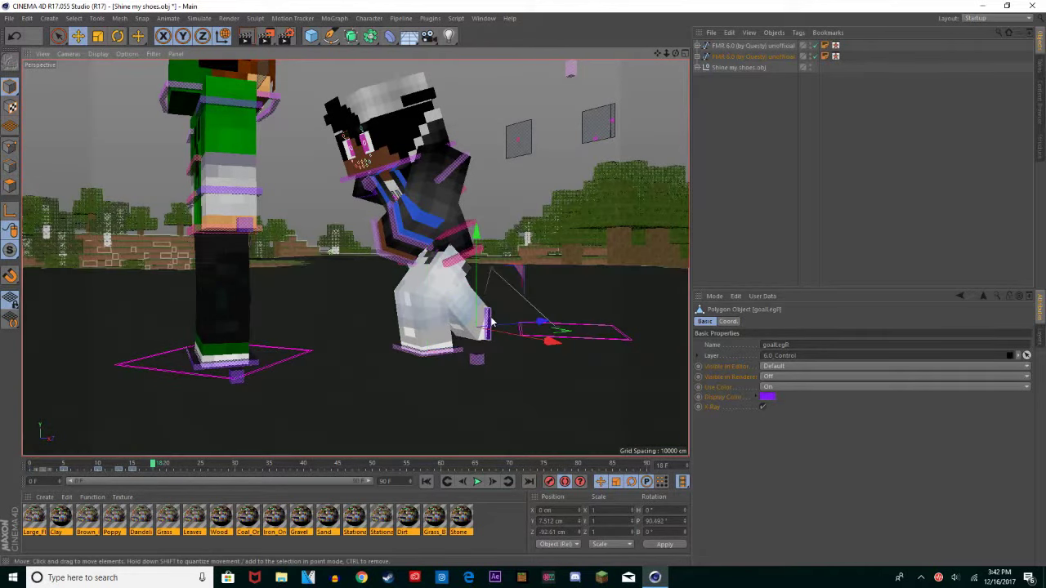
pyautogui.press('r')
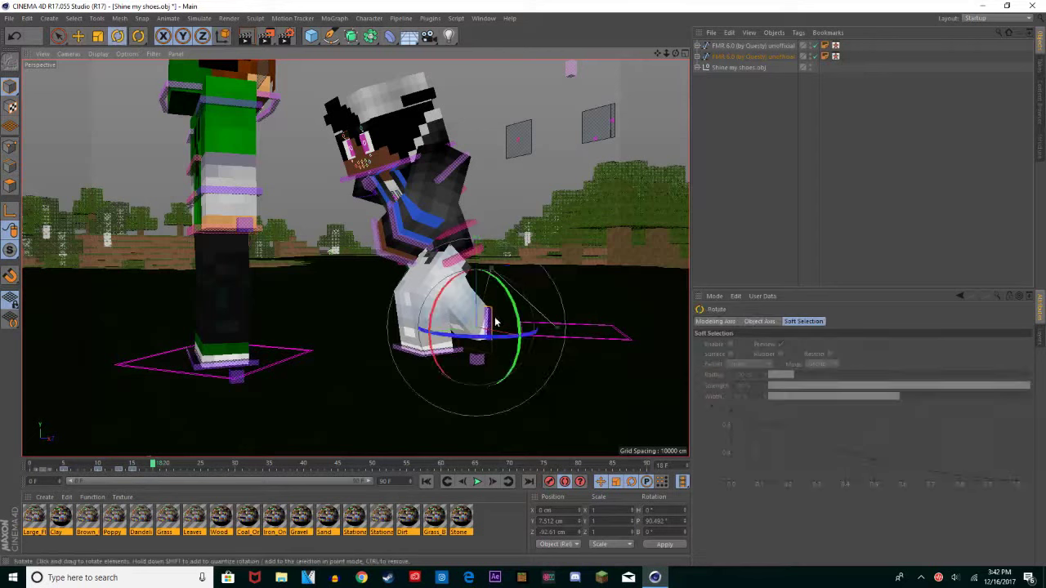
pyautogui.moveTo(441, 310); pyautogui.dragTo(486, 317)
pyautogui.press('e')
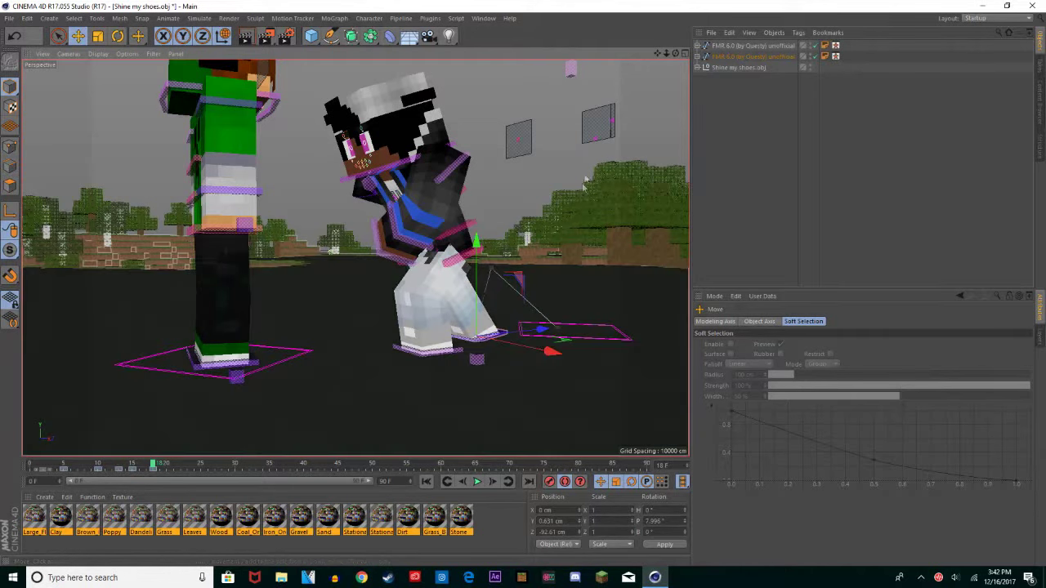
pyautogui.moveTo(657, 54); pyautogui.dragTo(600, 152)
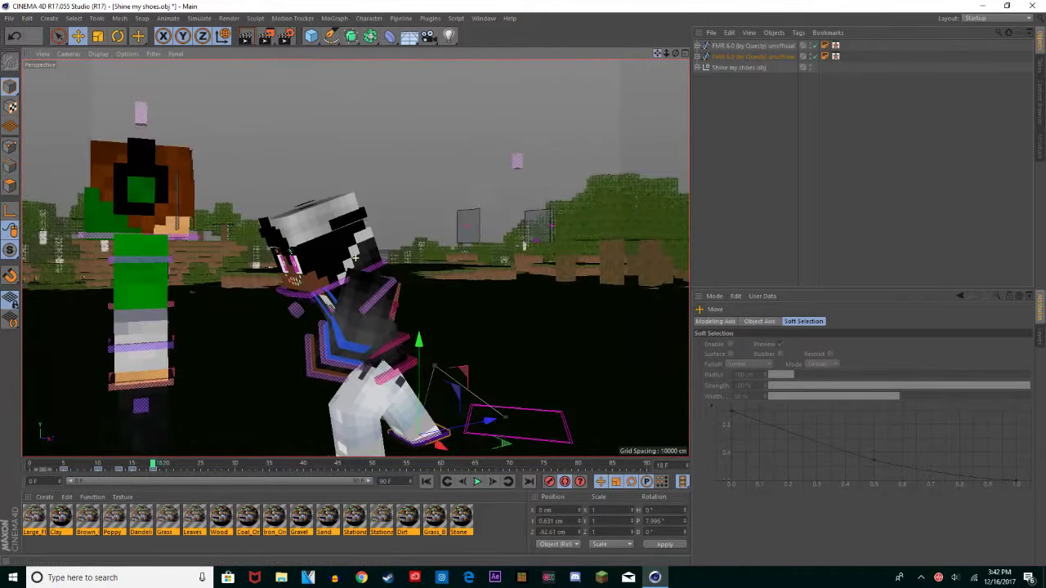
pyautogui.moveTo(621, 66); pyautogui.dragTo(661, 59)
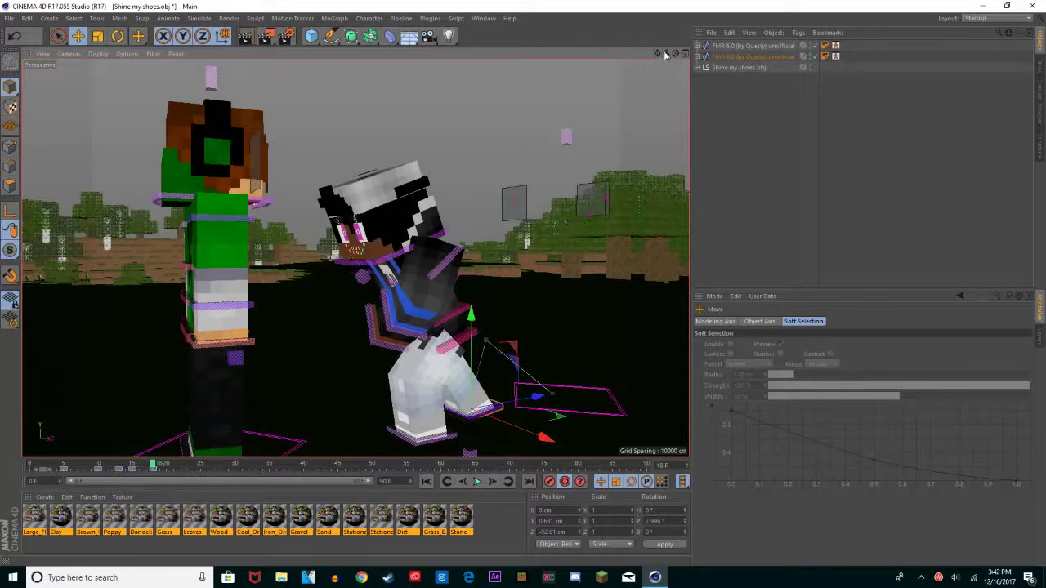
# Step: At frame 0, lower the first rig's waist control to Y -10 cm
pyautogui.click(30, 464)
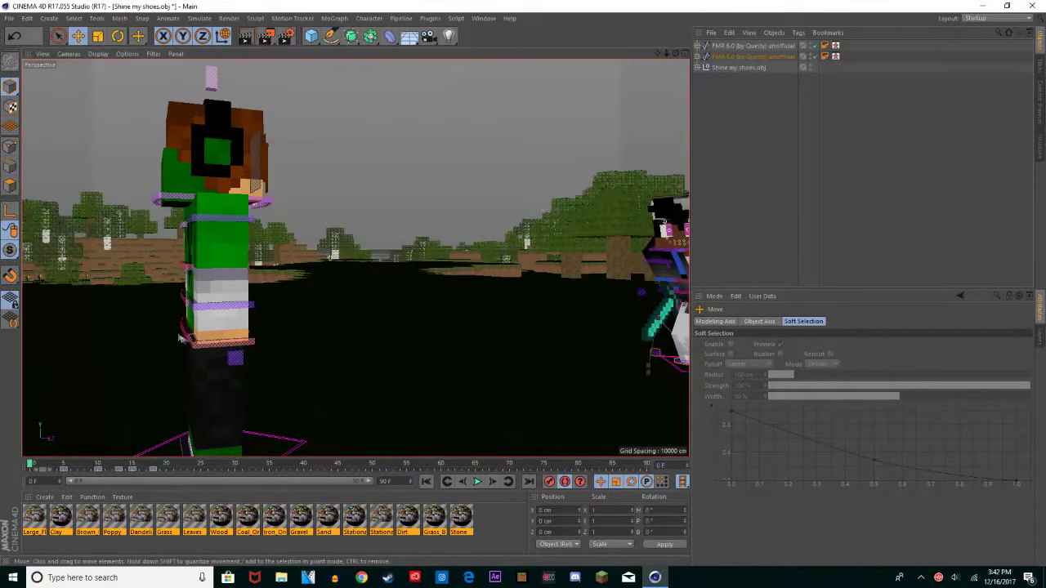
pyautogui.click(188, 332)
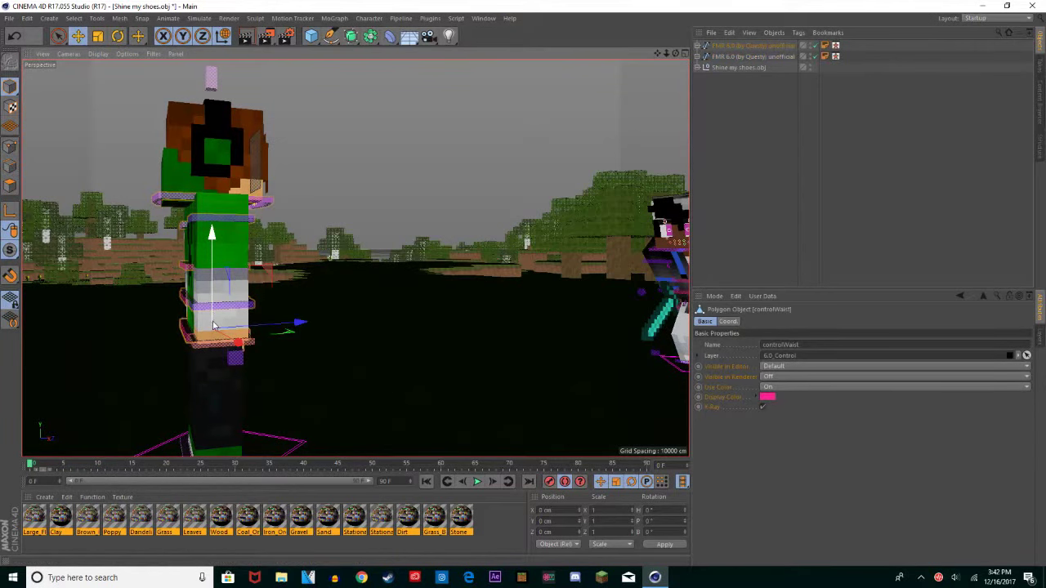
pyautogui.moveTo(213, 325); pyautogui.dragTo(212, 326)
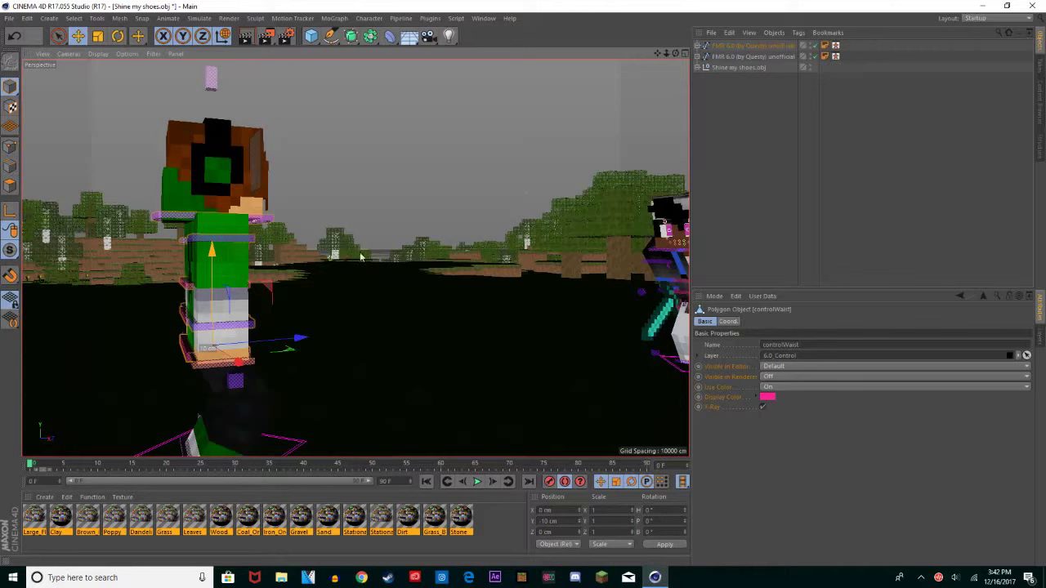
# Step: Stagger the first rig's feet by moving the right leg goal back and the left leg goal forward to about Z -18.5 cm
pyautogui.moveTo(675, 53)
pyautogui.mouseDown()
pyautogui.moveTo(572, 53)
pyautogui.moveTo(711, 53)
pyautogui.moveTo(695, 53)
pyautogui.mouseUp()
pyautogui.moveTo(354, 257); pyautogui.dragTo(556, 103)
pyautogui.moveTo(657, 53); pyautogui.dragTo(663, 132)
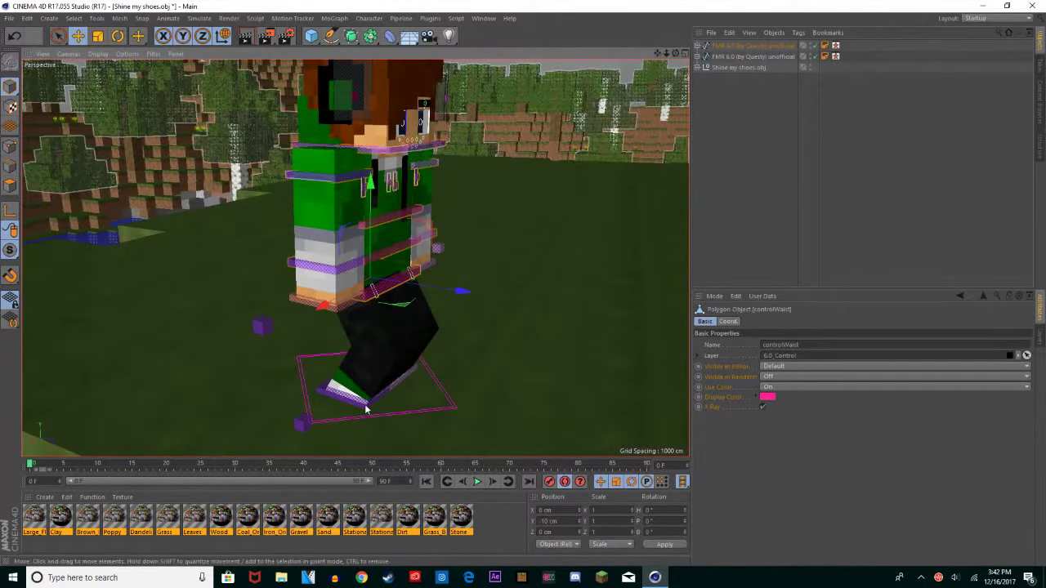
pyautogui.click(366, 411)
pyautogui.moveTo(401, 400); pyautogui.dragTo(358, 392)
pyautogui.hotkey('ctrl', 'z')
pyautogui.click(385, 390)
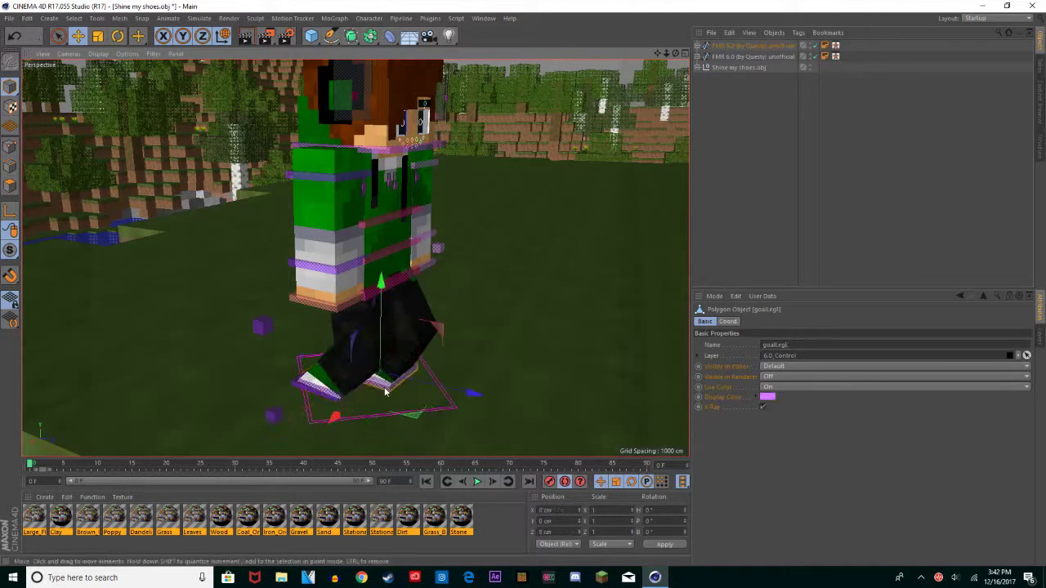
pyautogui.moveTo(430, 382); pyautogui.dragTo(446, 387)
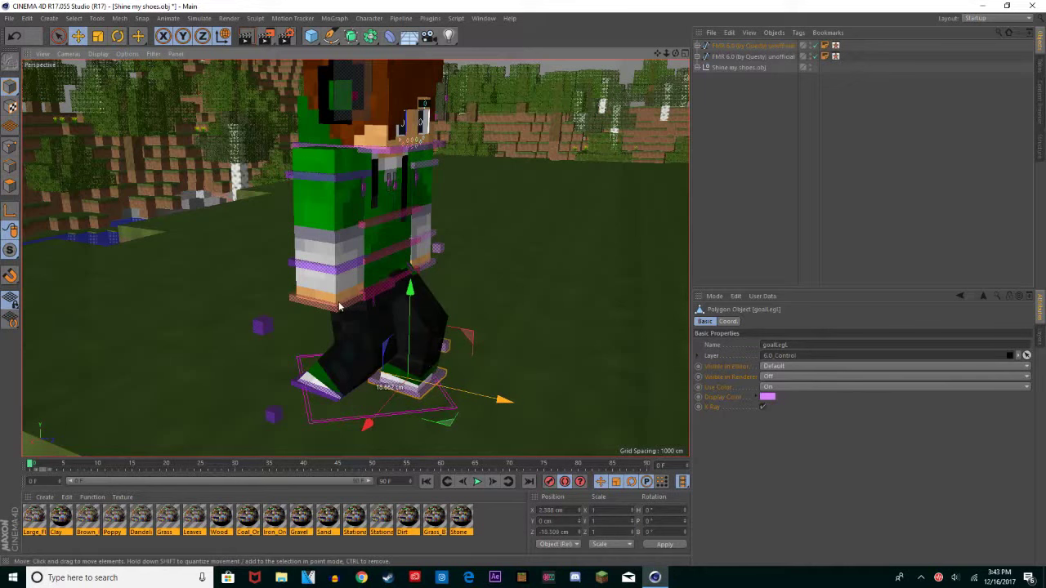
# Step: Bend the first rig's arms outward, raising the right arm goal to about Y 2 cm and the left arm goal to about Y 2.2 cm
pyautogui.click(341, 306)
pyautogui.click(382, 293)
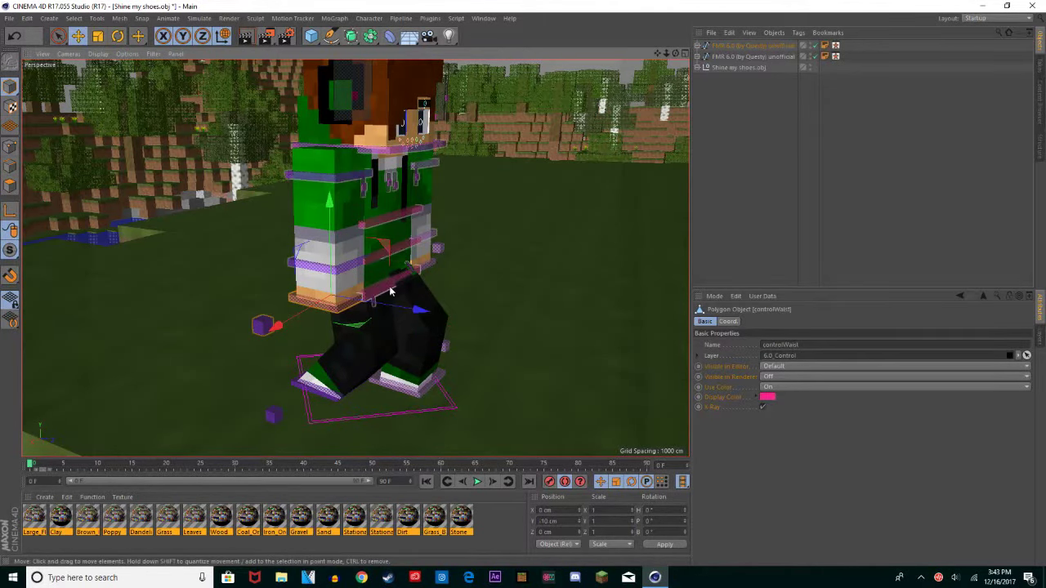
pyautogui.click(312, 306)
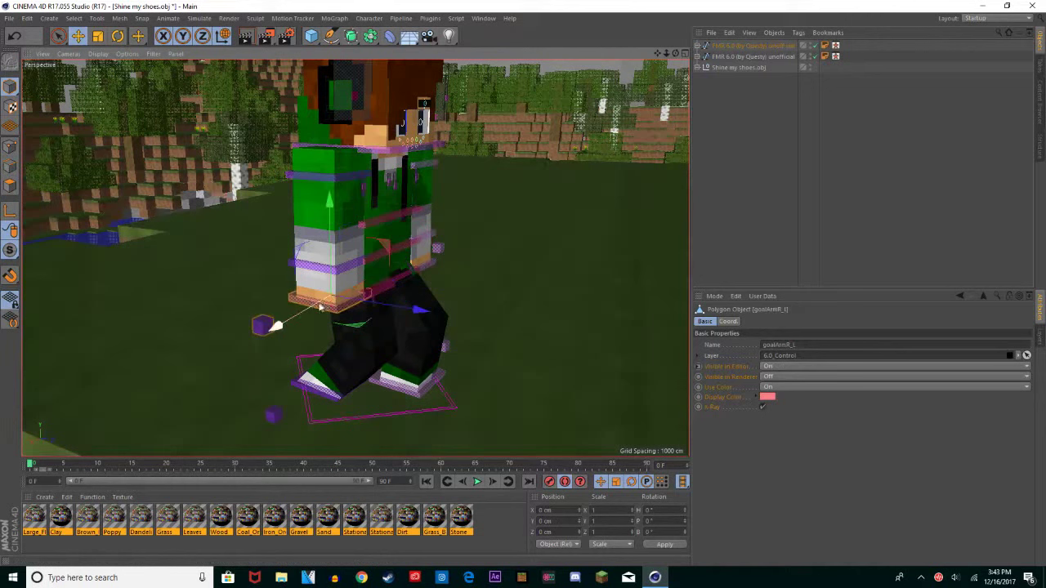
pyautogui.moveTo(325, 307); pyautogui.dragTo(311, 311)
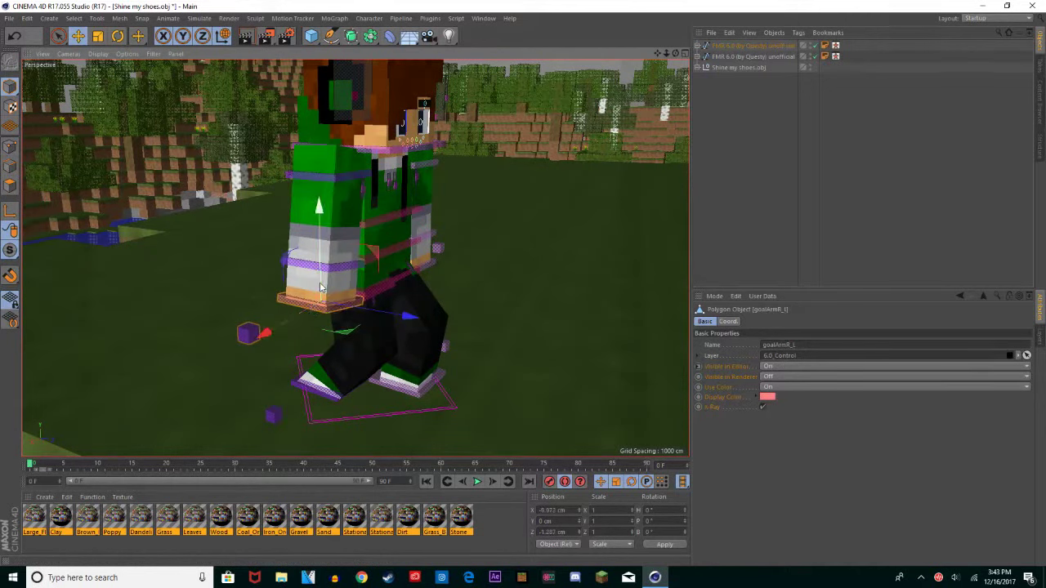
pyautogui.moveTo(320, 289); pyautogui.dragTo(324, 283)
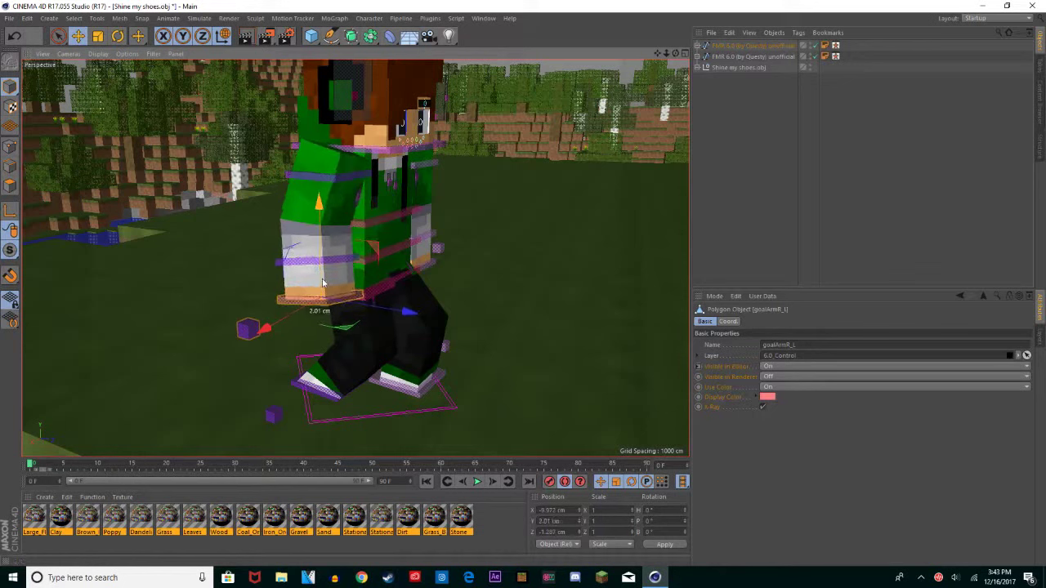
pyautogui.click(429, 266)
pyautogui.moveTo(397, 274); pyautogui.dragTo(418, 258)
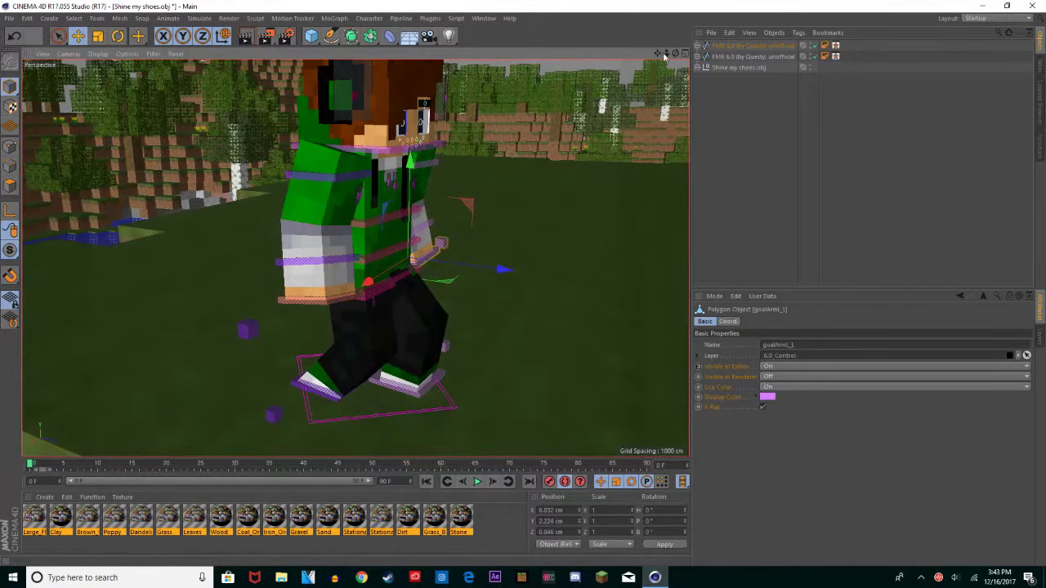
# Step: Swing the first rig's right arm goal back to about Z 4 cm and move its left arm goal forward
pyautogui.click(342, 307)
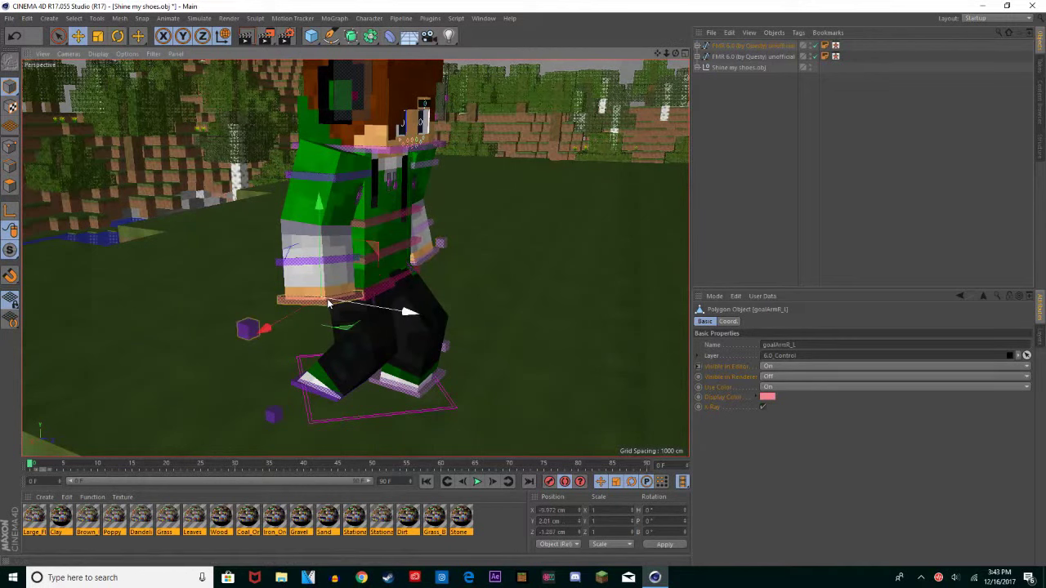
pyautogui.moveTo(342, 308); pyautogui.dragTo(340, 300)
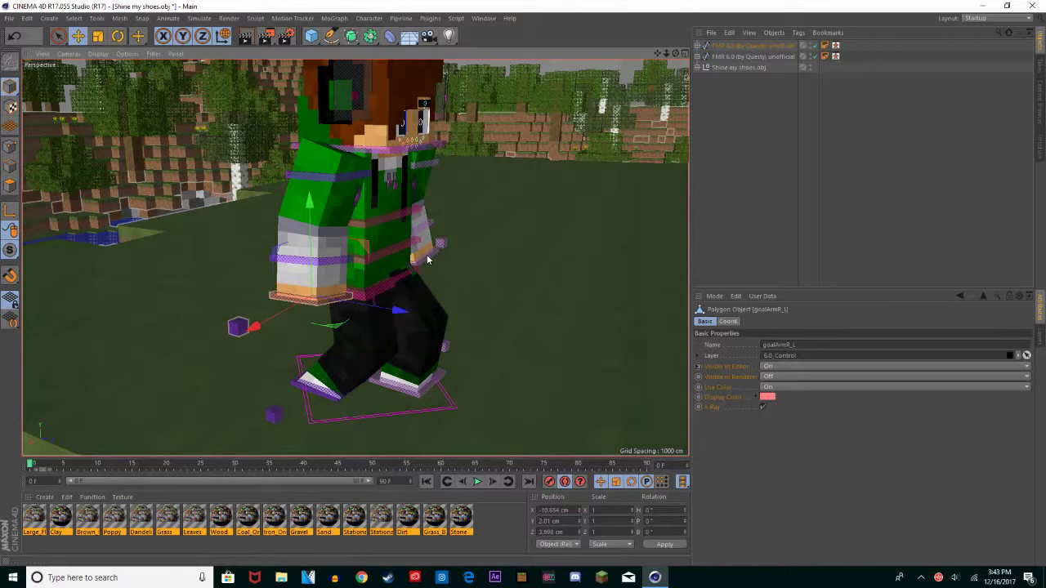
pyautogui.click(434, 260)
pyautogui.moveTo(434, 260); pyautogui.dragTo(446, 263)
# Step: Scrub the timeline through the second rig's leap up to about frame 15 and return to frame 0
pyautogui.moveTo(674, 61); pyautogui.dragTo(657, 54)
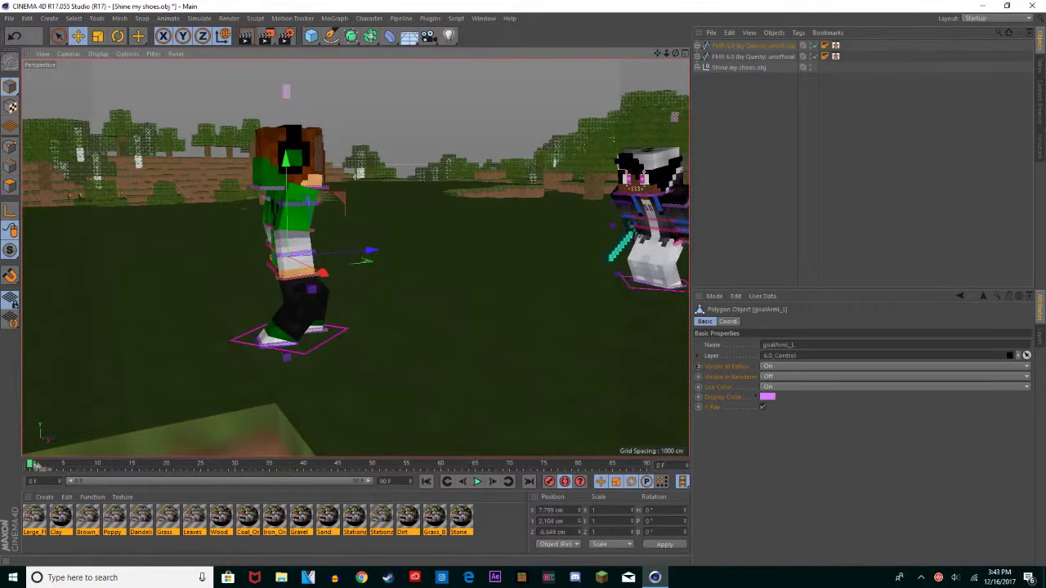
pyautogui.moveTo(35, 465); pyautogui.dragTo(138, 466)
pyautogui.moveTo(137, 464); pyautogui.dragTo(132, 464)
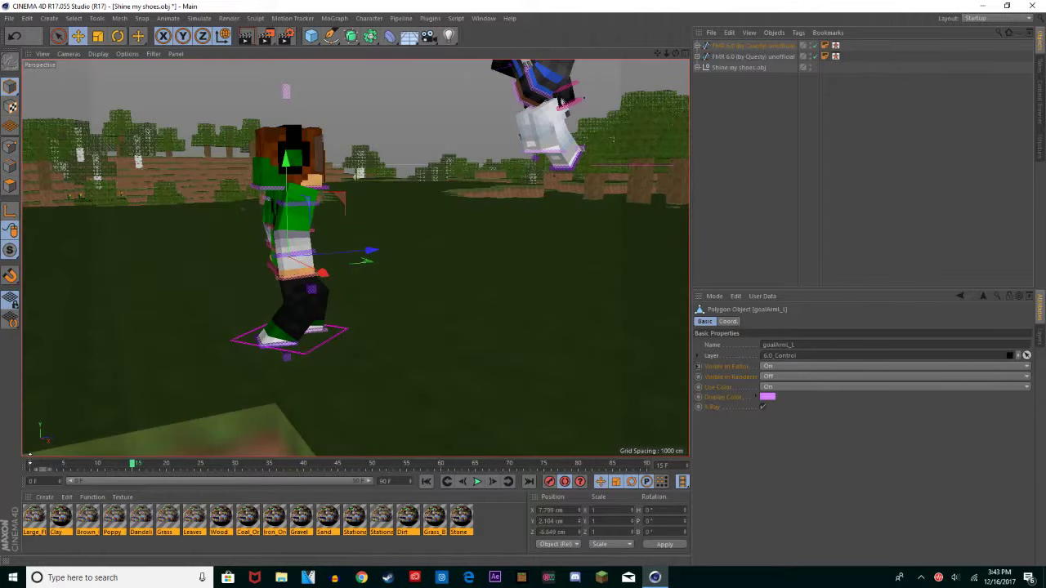
pyautogui.click(31, 464)
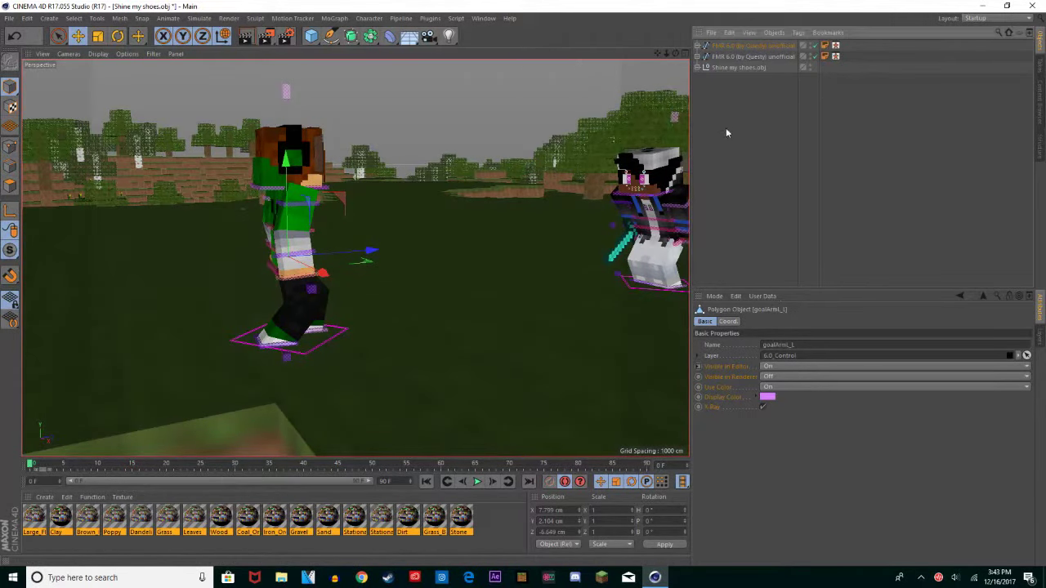
# Step: Select the Sex Whales & Fraxo - Dead To Me track in the F-Curve timeline and preview its sound with the animation
pyautogui.click(728, 149)
pyautogui.click(483, 18)
pyautogui.click(527, 129)
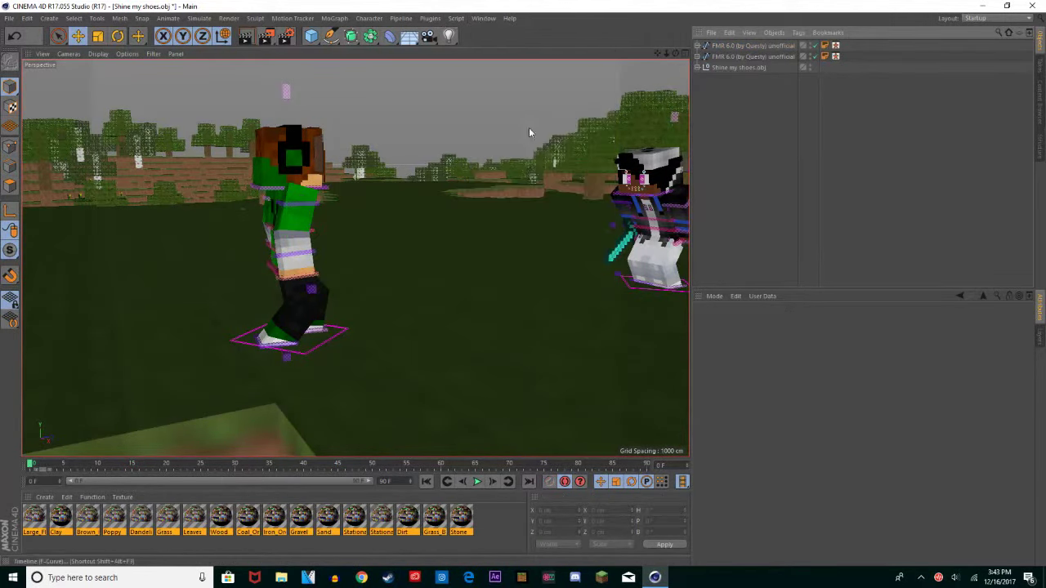
pyautogui.scroll(-5, 506, 315)
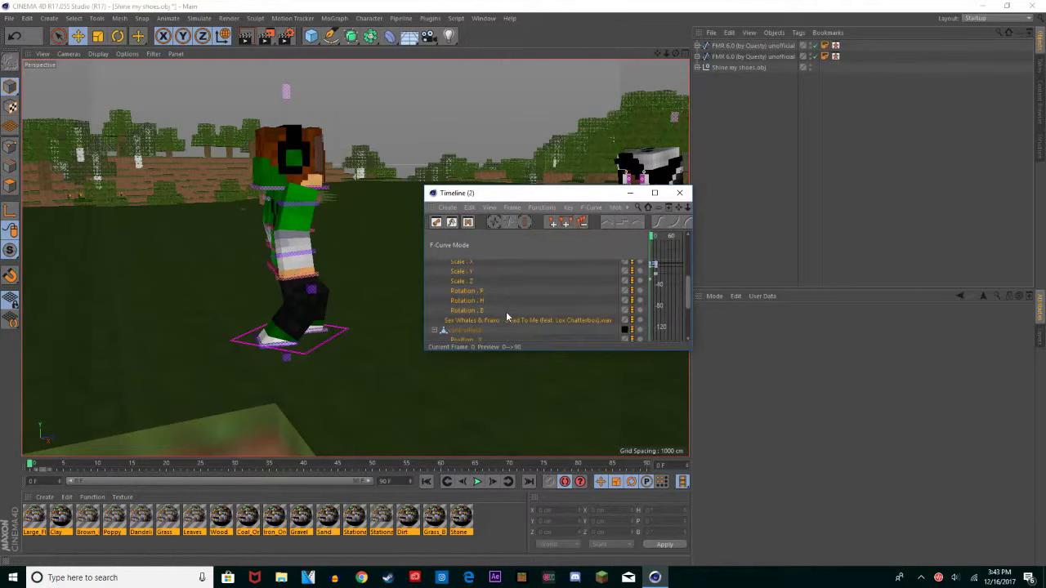
pyautogui.click(544, 339)
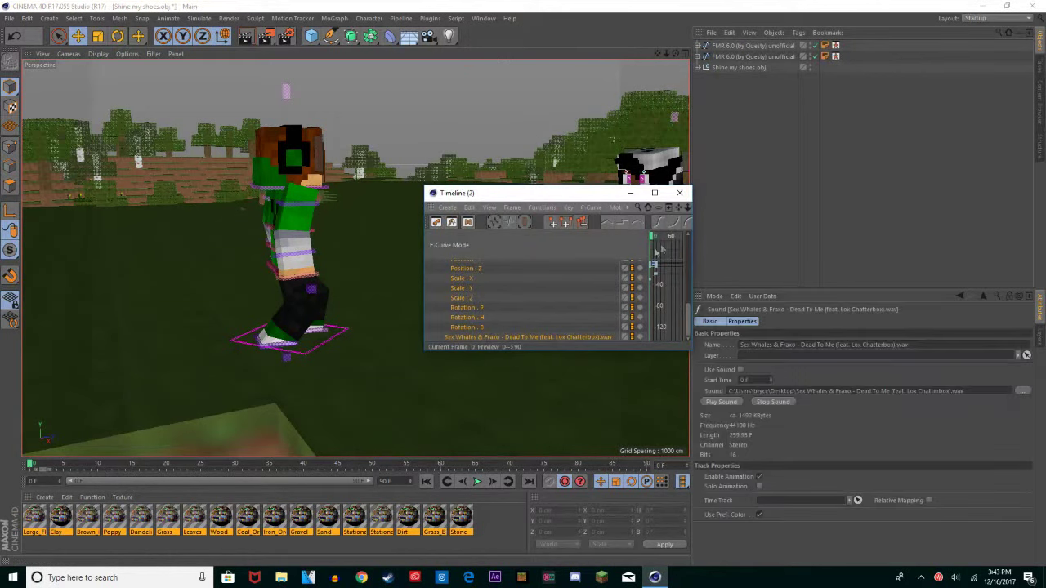
pyautogui.click(679, 193)
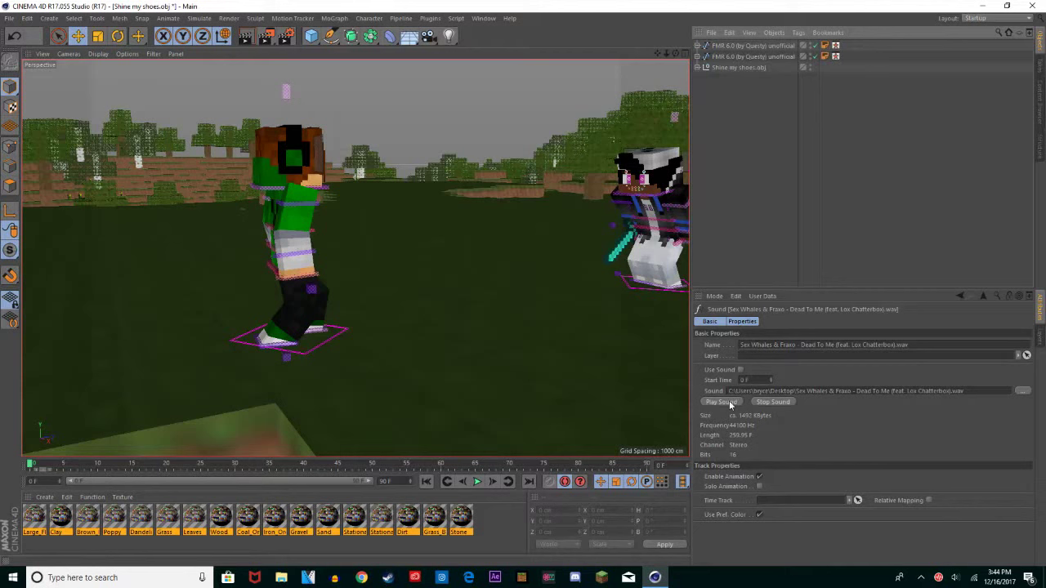
pyautogui.click(721, 402)
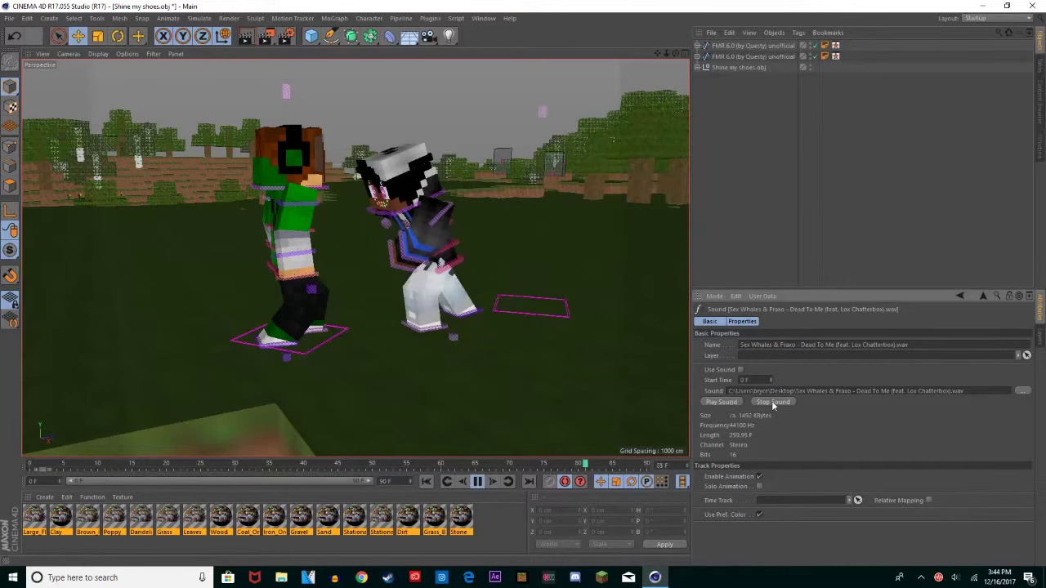
pyautogui.click(478, 481)
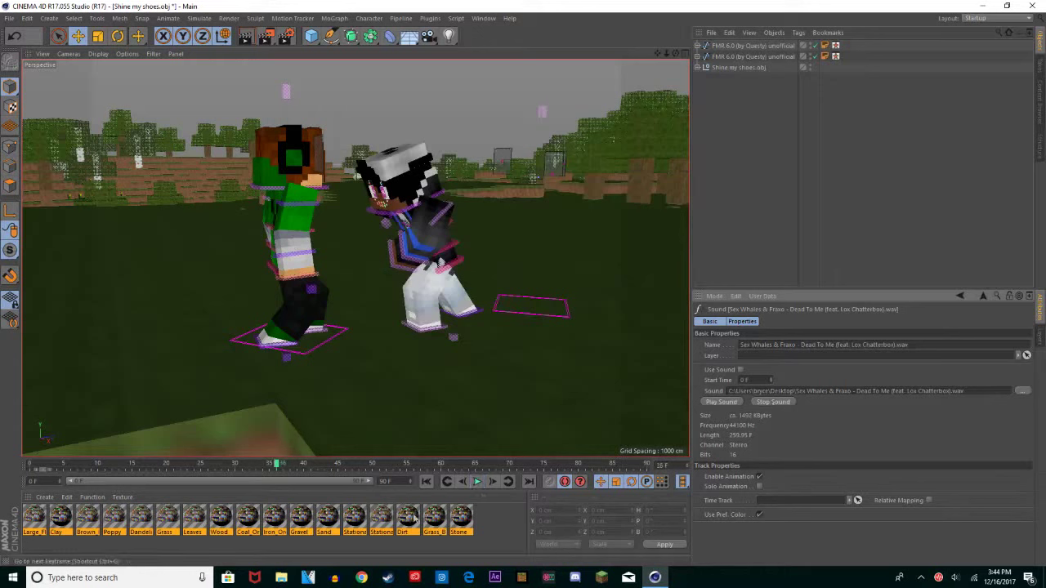
# Step: Set the project's end frame to 300 and extend the preview range to the full length
pyautogui.click(409, 484)
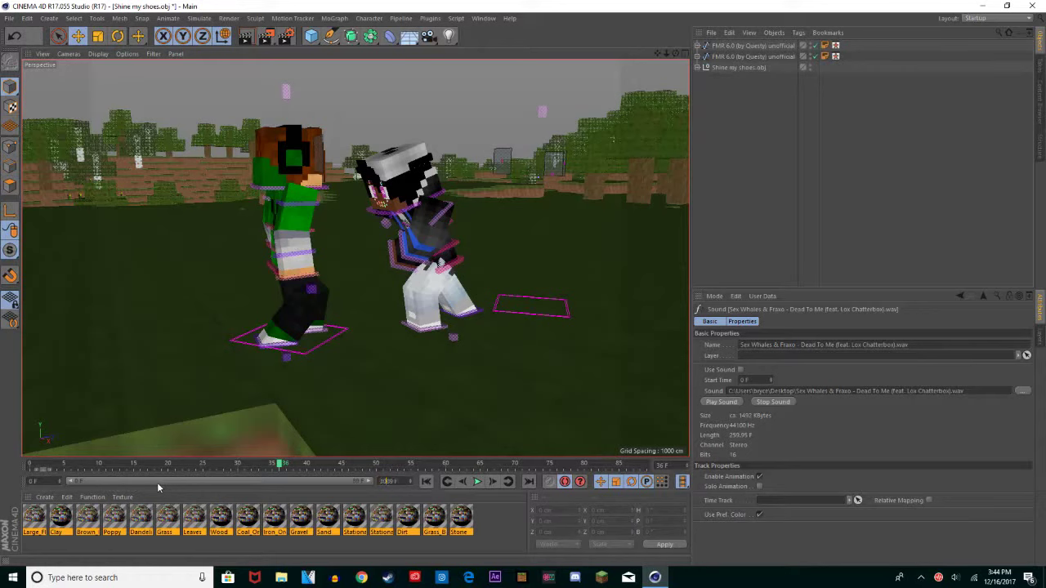
pyautogui.press('BackSpace')
pyautogui.press('BackSpace')
pyautogui.moveTo(391, 478); pyautogui.dragTo(169, 514)
pyautogui.moveTo(166, 481); pyautogui.dragTo(400, 488)
# Step: Play the music track together with the animation from frame 0
pyautogui.click(29, 466)
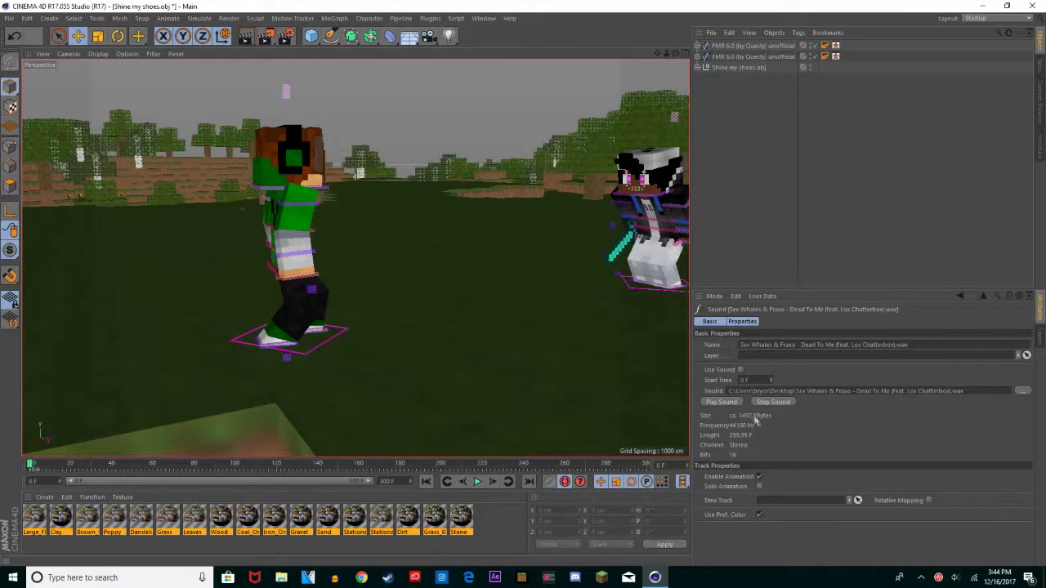
pyautogui.click(726, 401)
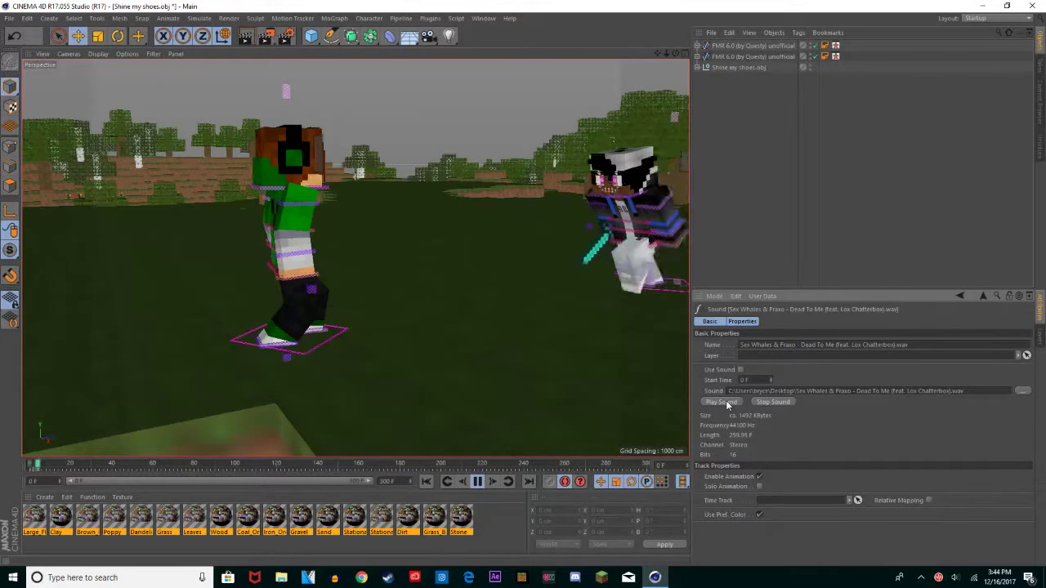
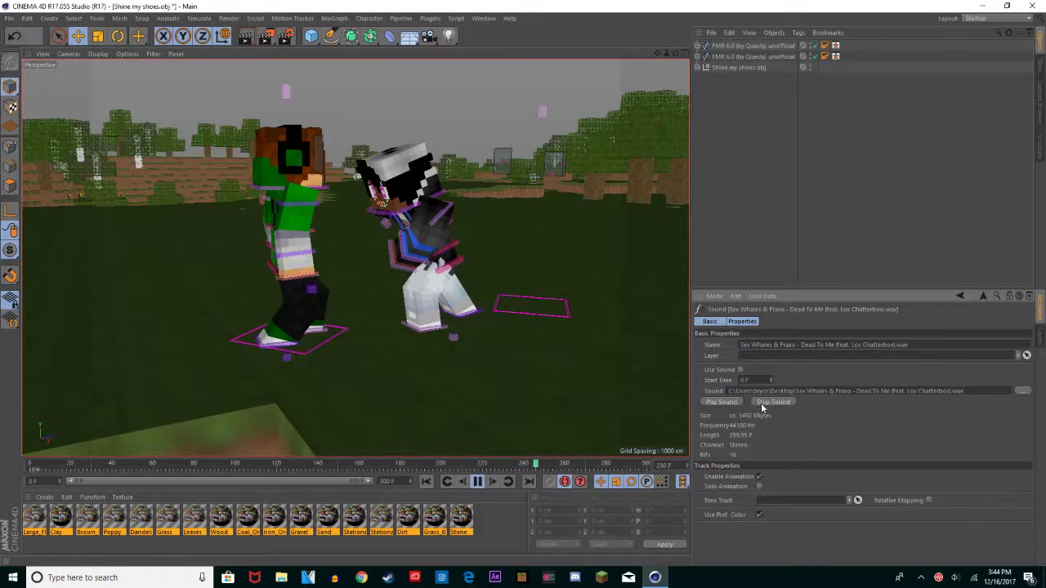
# Step: Replay the music track with the animation from frame 0 and stop the sound at about frame 262
pyautogui.click(761, 402)
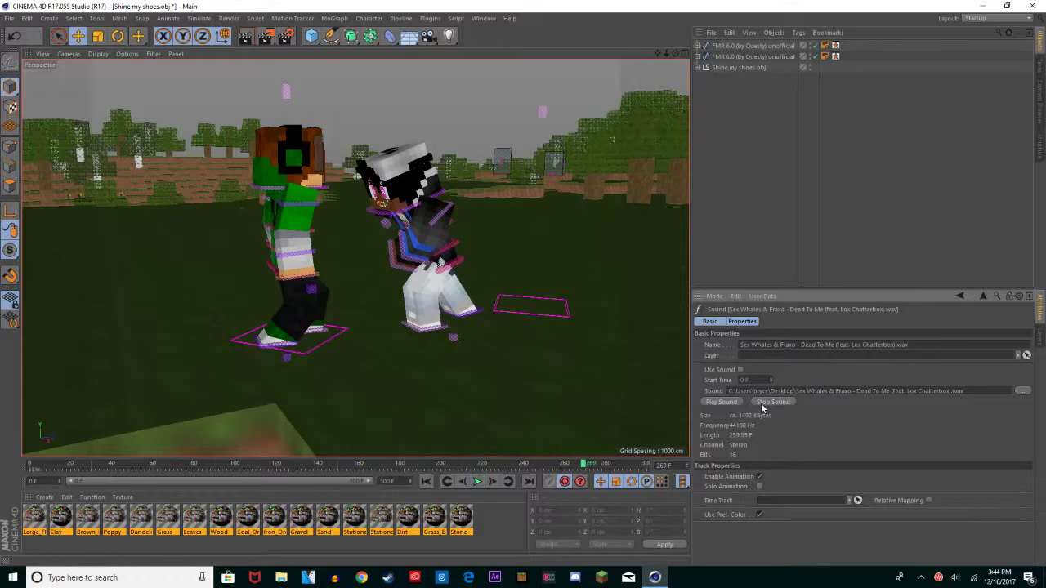
pyautogui.click(31, 466)
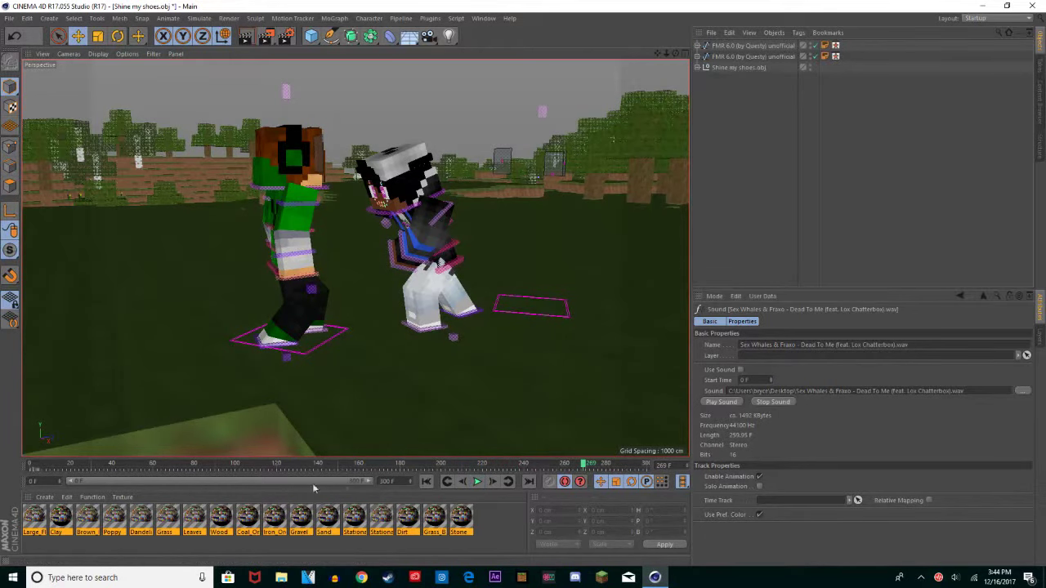
pyautogui.click(722, 403)
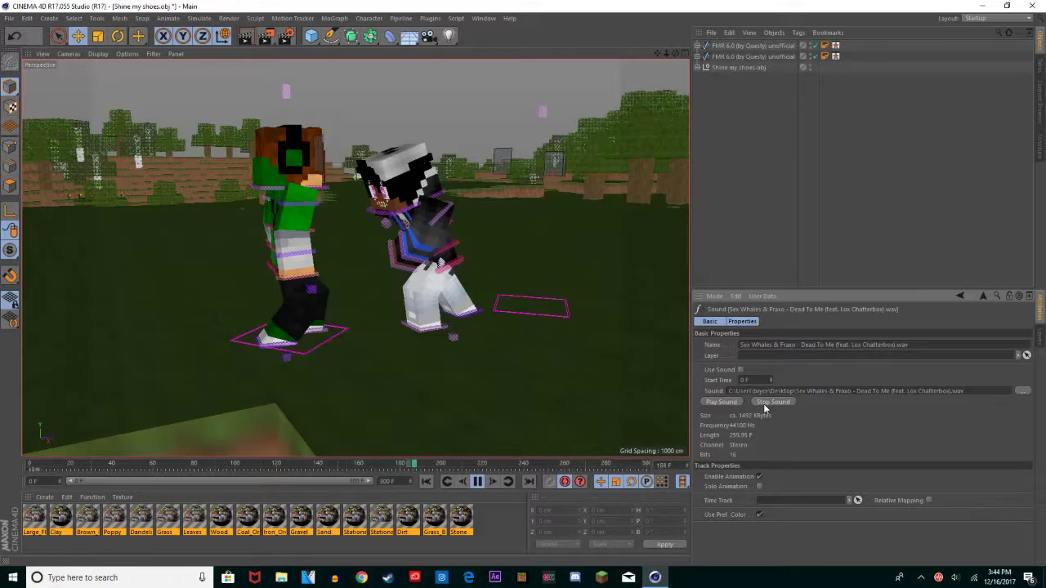
pyautogui.click(763, 404)
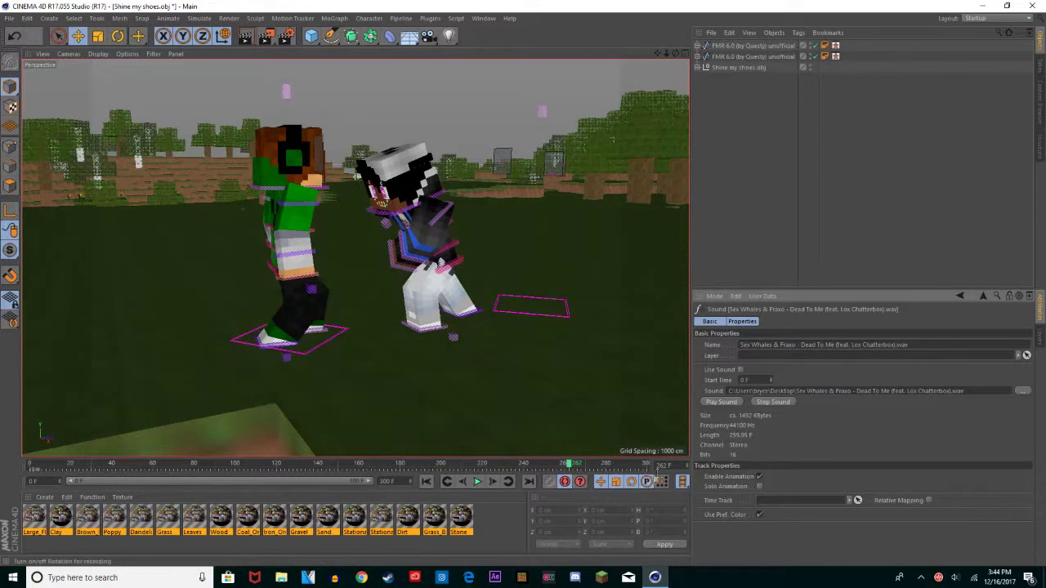
# Step: Set the project's end frame to 262, shorten the preview range to frames 0 to 100, and return to frame 0
pyautogui.doubleClick(387, 481)
pyautogui.write('2')
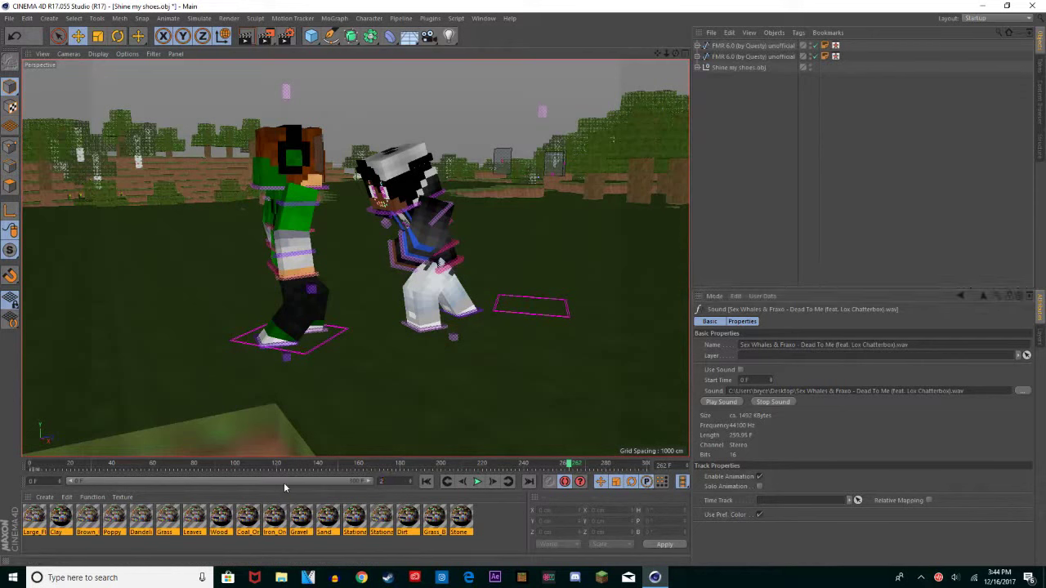
pyautogui.write('62 F')
pyautogui.press('Return')
pyautogui.moveTo(369, 482); pyautogui.dragTo(191, 483)
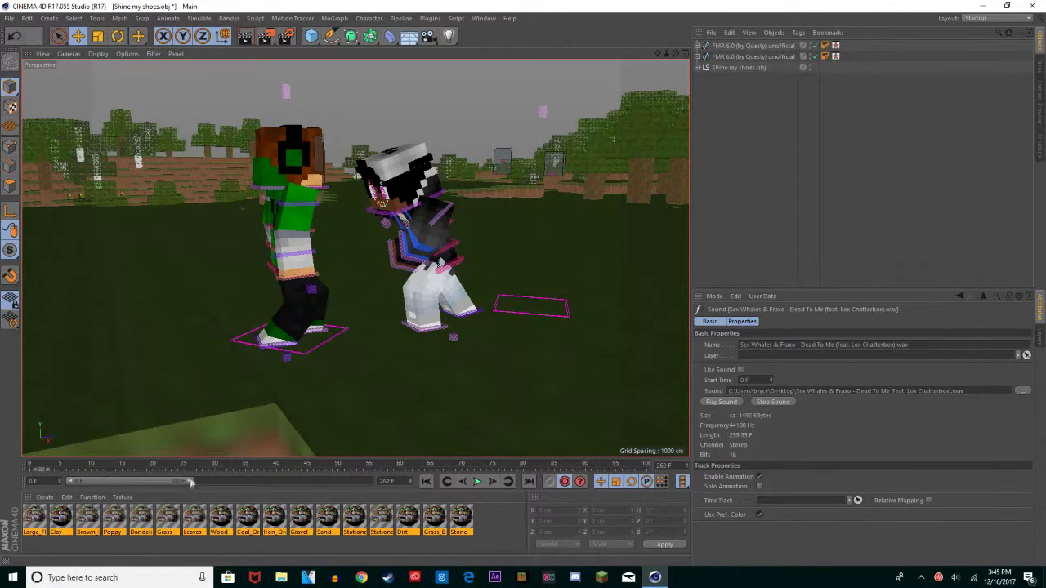
pyautogui.click(31, 467)
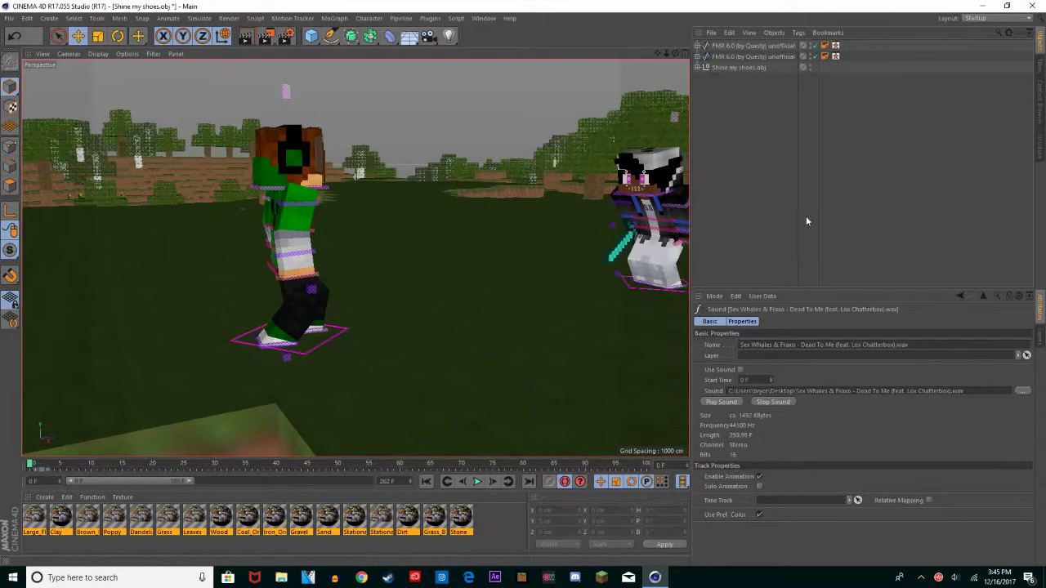
# Step: Clear the object selection and extend the preview range to the full project length
pyautogui.click(748, 57)
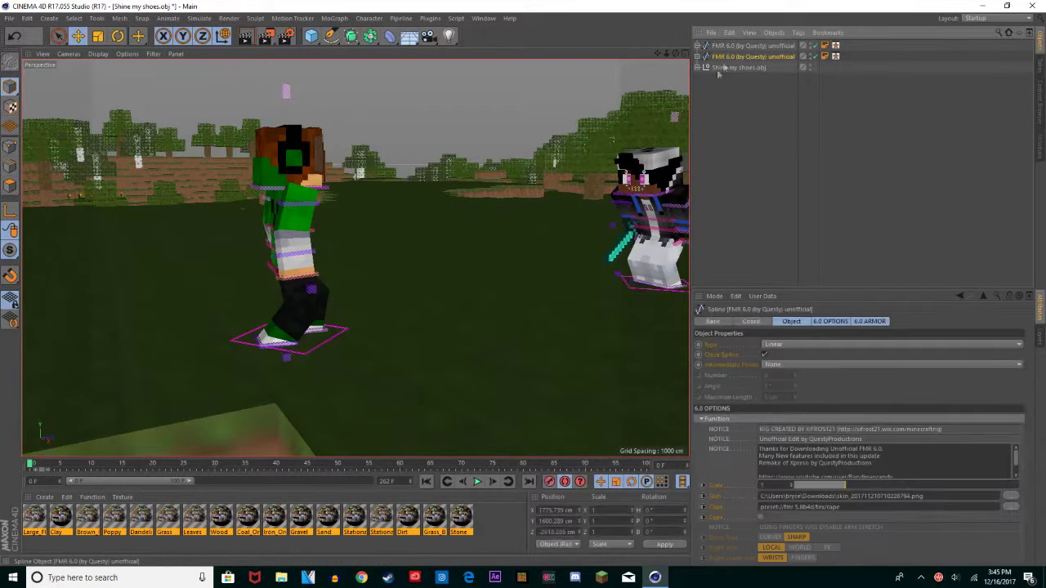
pyautogui.click(713, 182)
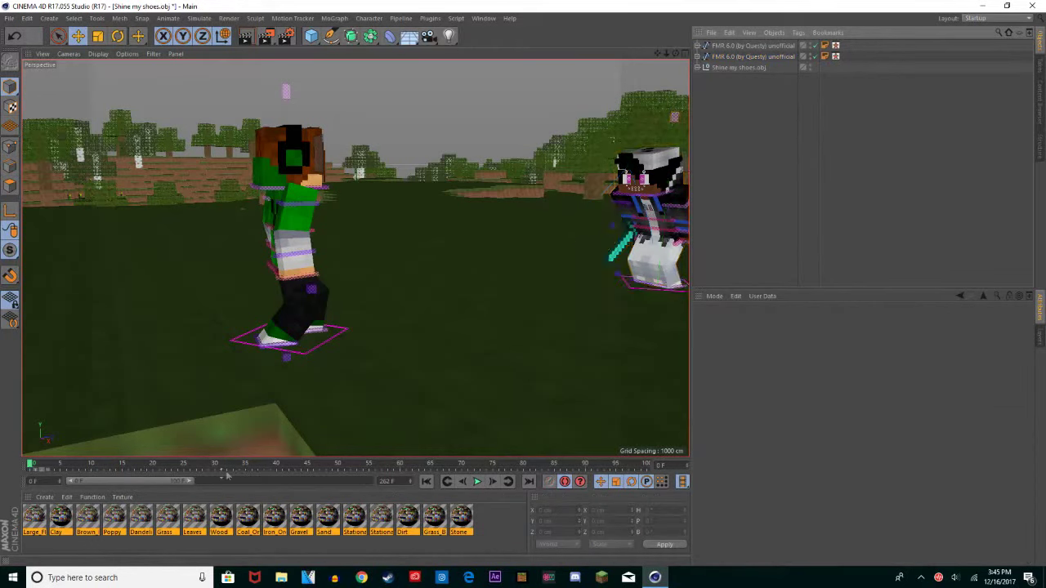
pyautogui.moveTo(188, 486); pyautogui.dragTo(352, 485)
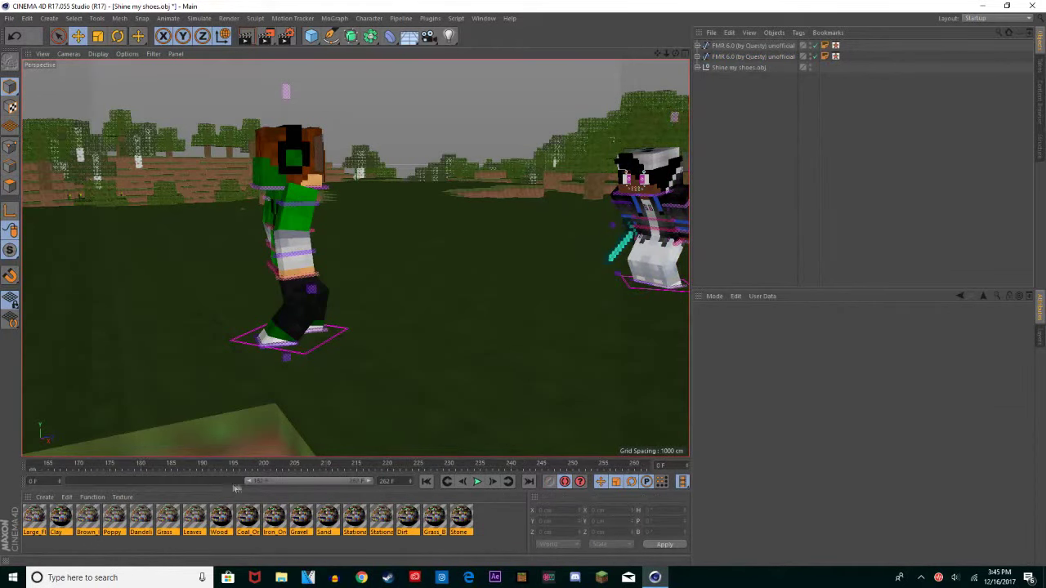
pyautogui.doubleClick(239, 482)
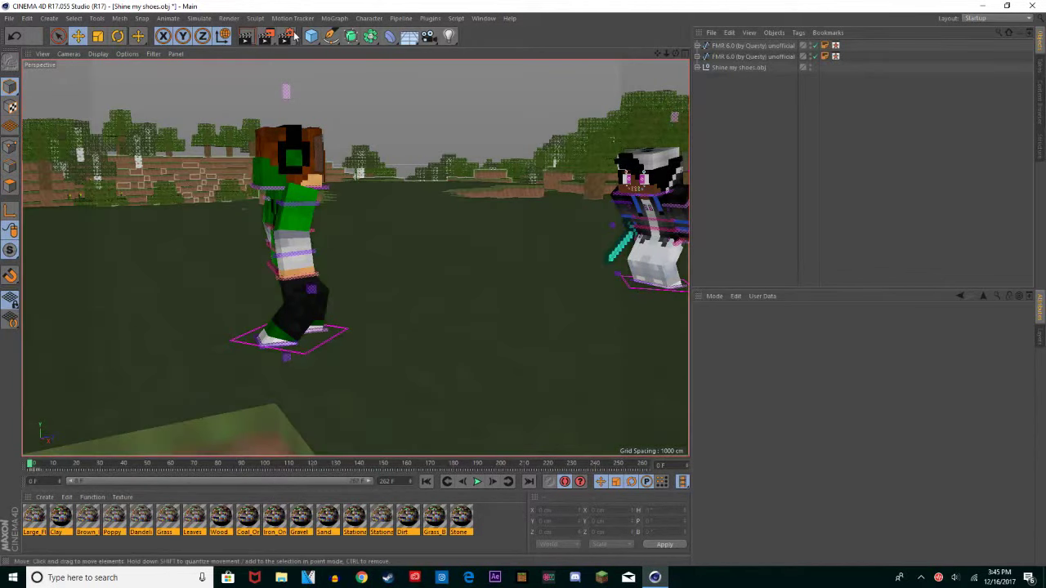
# Step: Show the Sex Whales & Fraxo - Dead To Me track's sound properties by selecting it in the F-Curve timeline
pyautogui.click(483, 18)
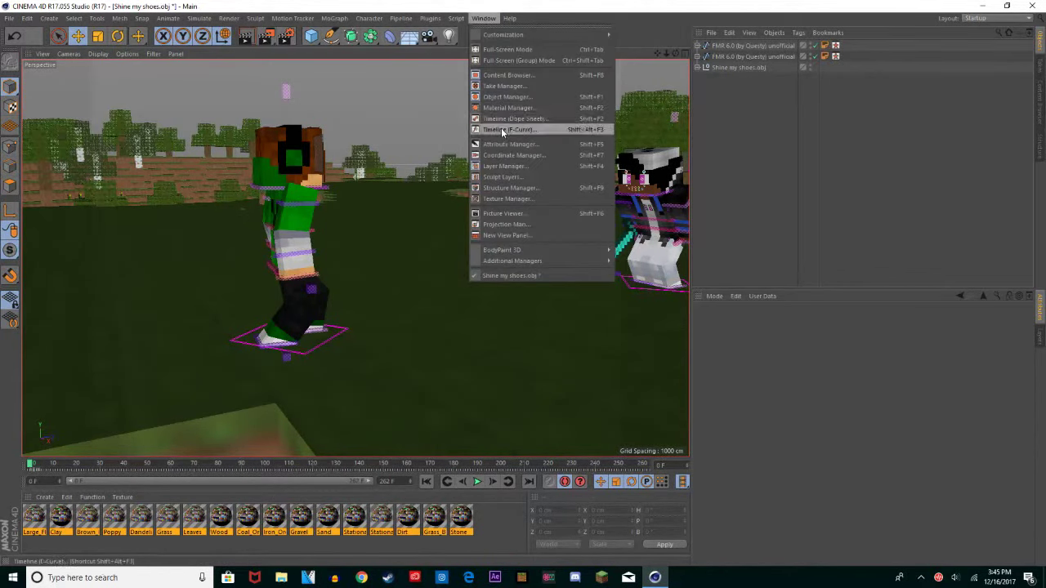
pyautogui.click(501, 124)
pyautogui.scroll(-5, 491, 306)
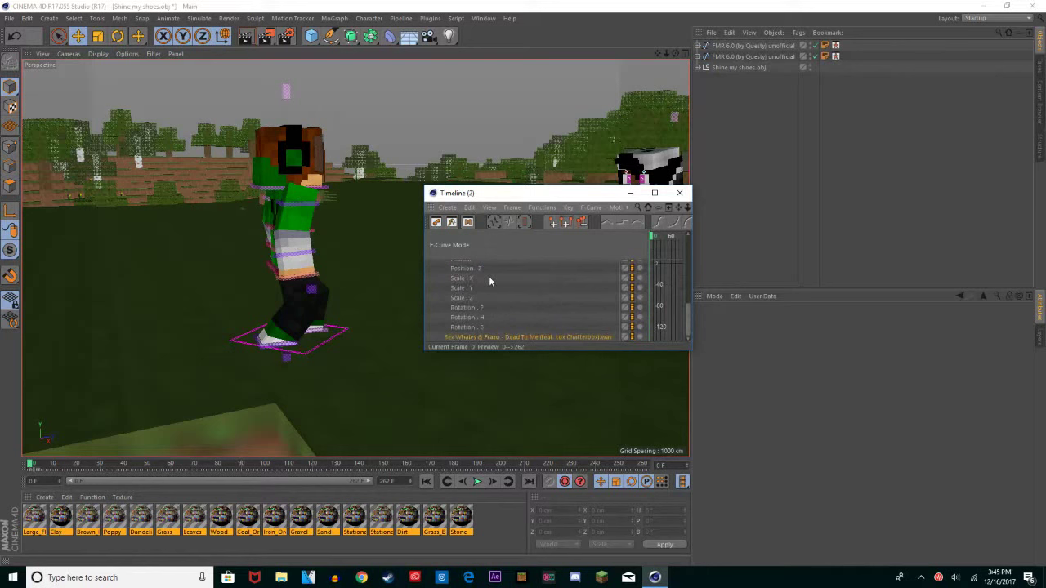
pyautogui.click(493, 338)
pyautogui.click(679, 192)
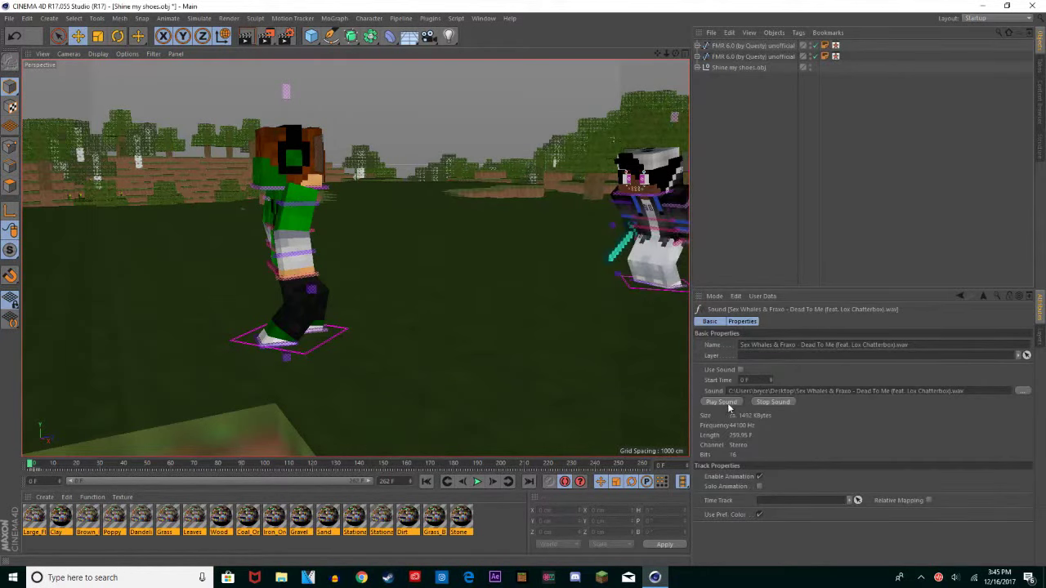
# Step: Play the music repeatedly from frame 0 to find the beat, stopping the sound at about frame 67
pyautogui.click(731, 401)
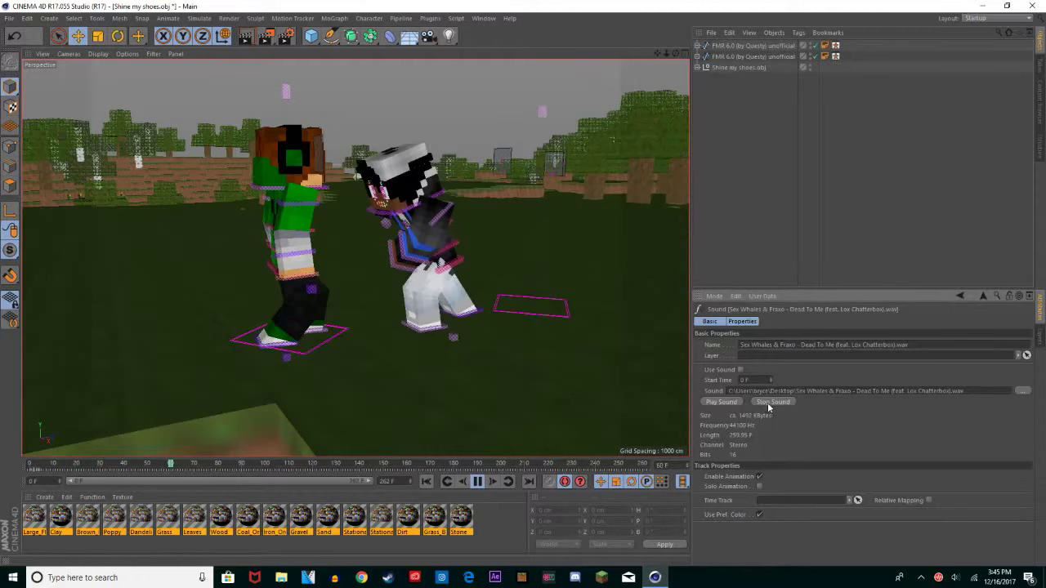
pyautogui.click(26, 465)
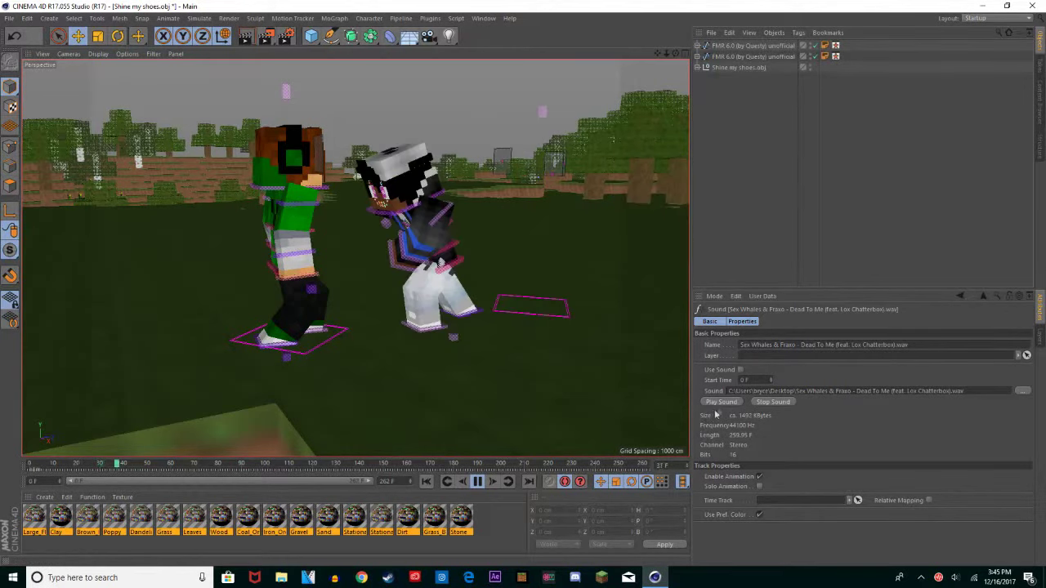
pyautogui.click(776, 401)
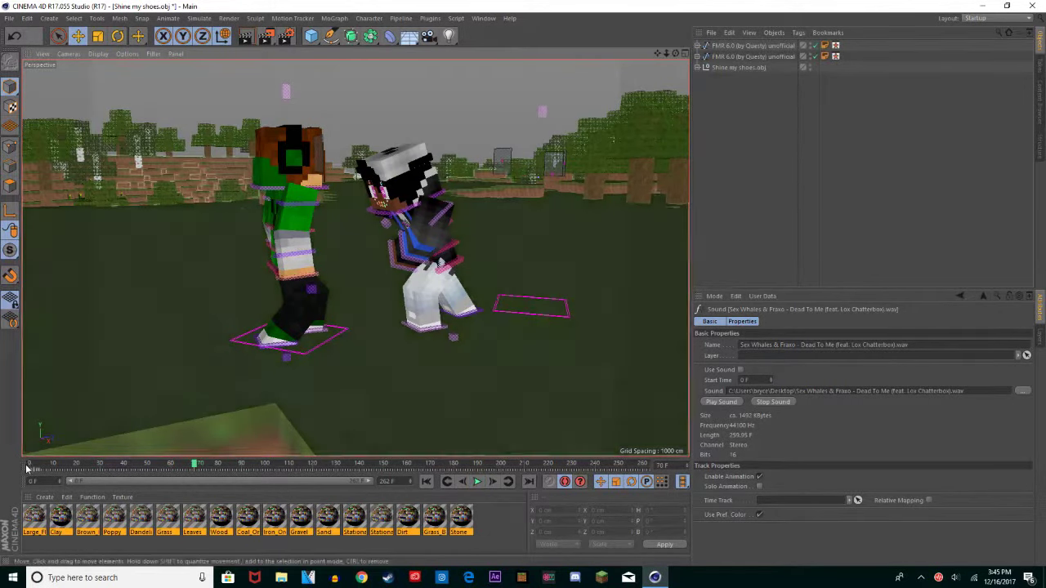
pyautogui.click(27, 468)
pyautogui.click(724, 401)
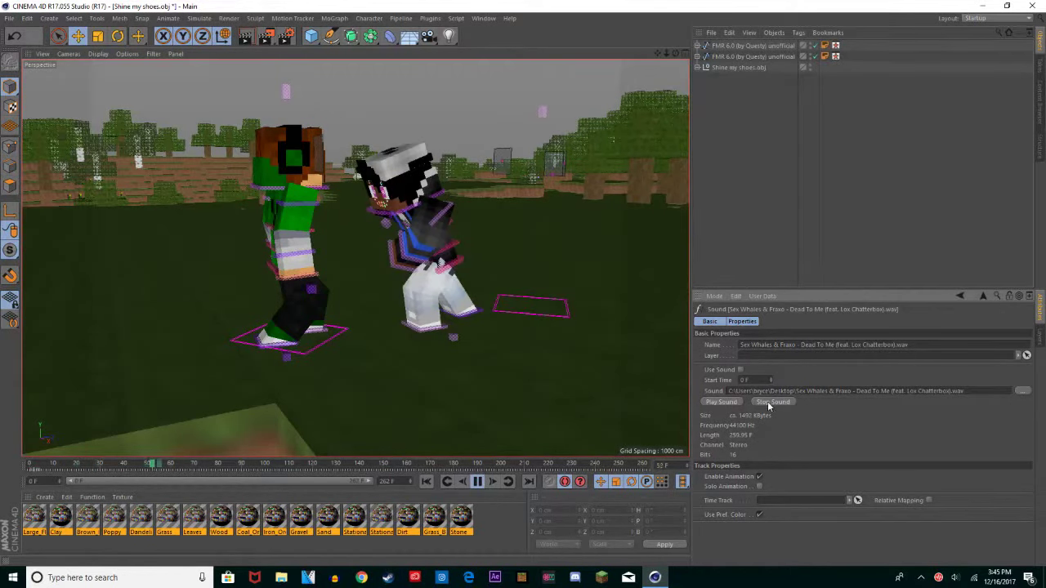
pyautogui.click(767, 402)
# Step: Record a marker keyframe on Shine my shoes.obj at frame 67 and shorten the preview range to frames 0 to 90
pyautogui.click(738, 68)
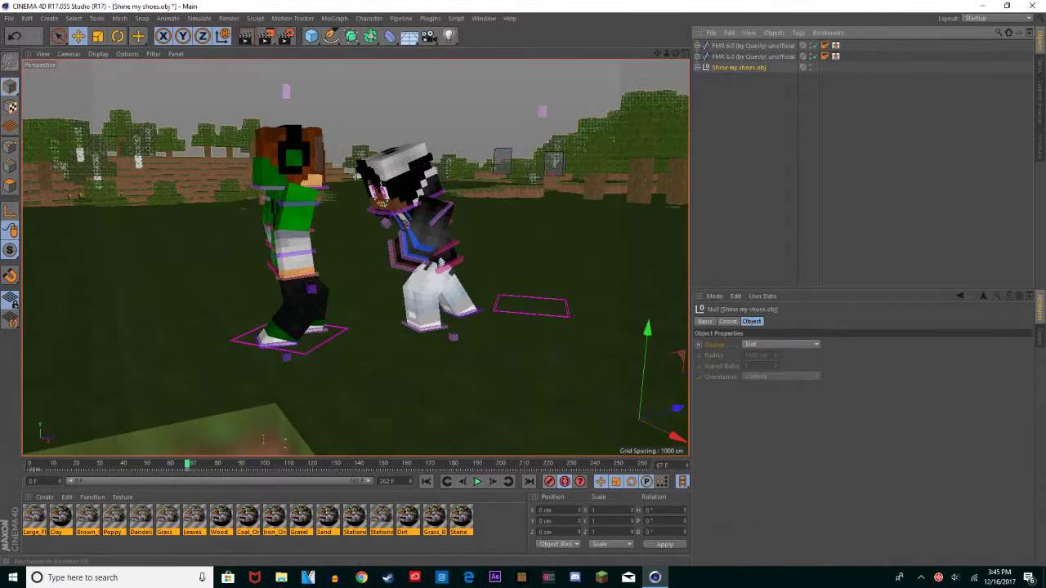
pyautogui.click(30, 466)
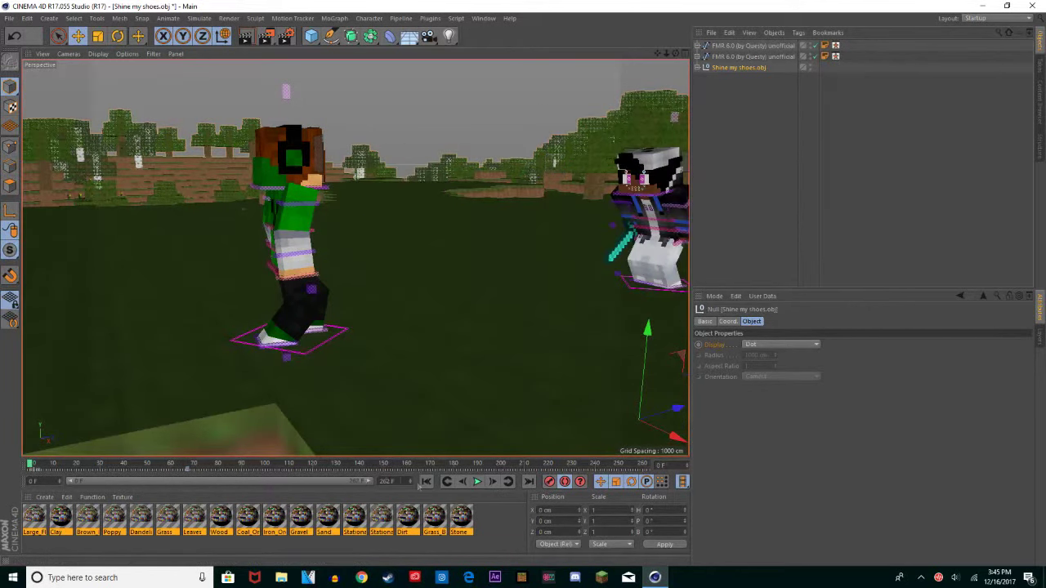
pyautogui.moveTo(370, 484); pyautogui.dragTo(180, 482)
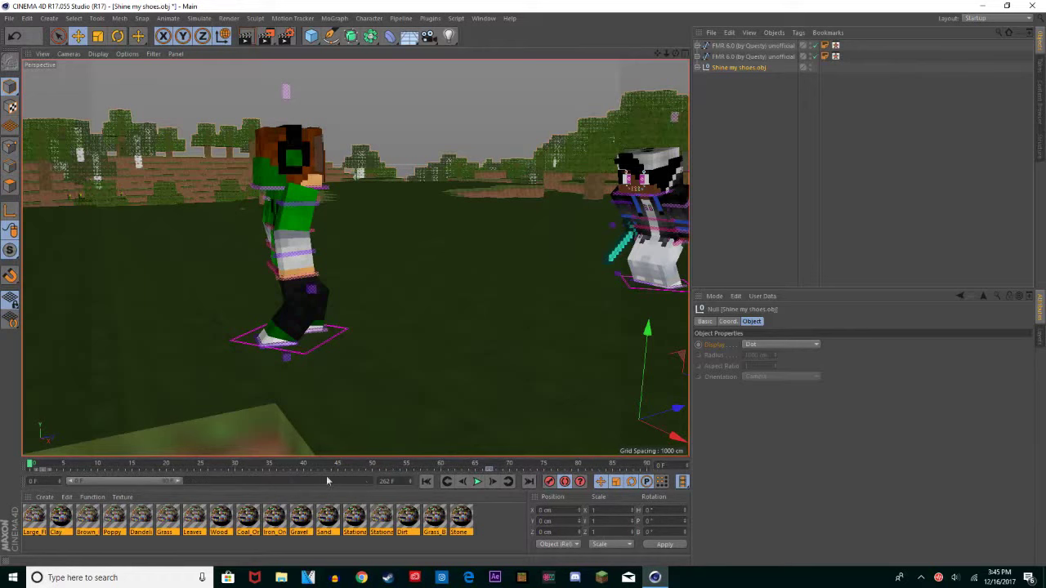
pyautogui.click(490, 465)
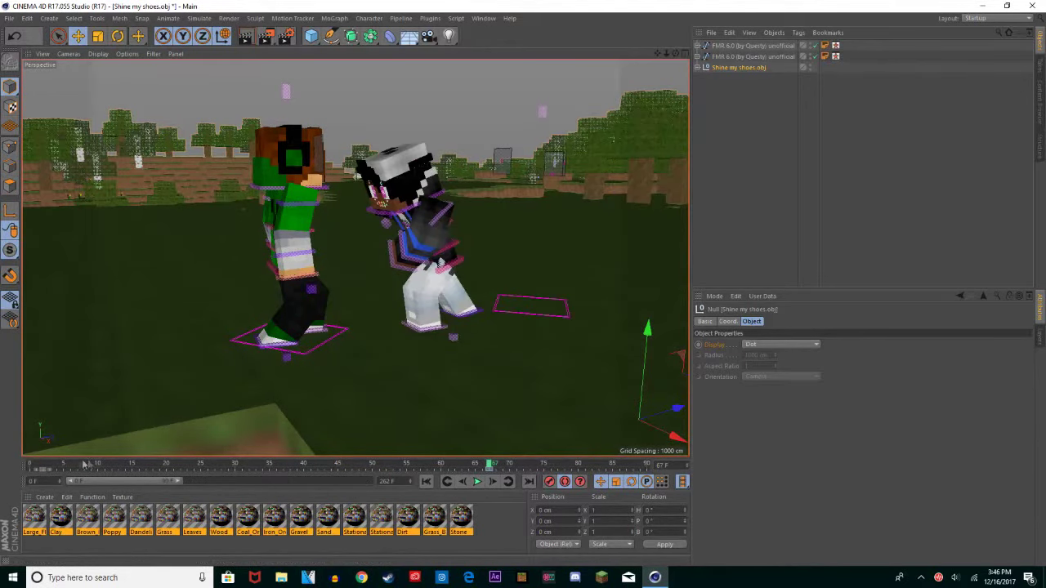
pyautogui.click(33, 465)
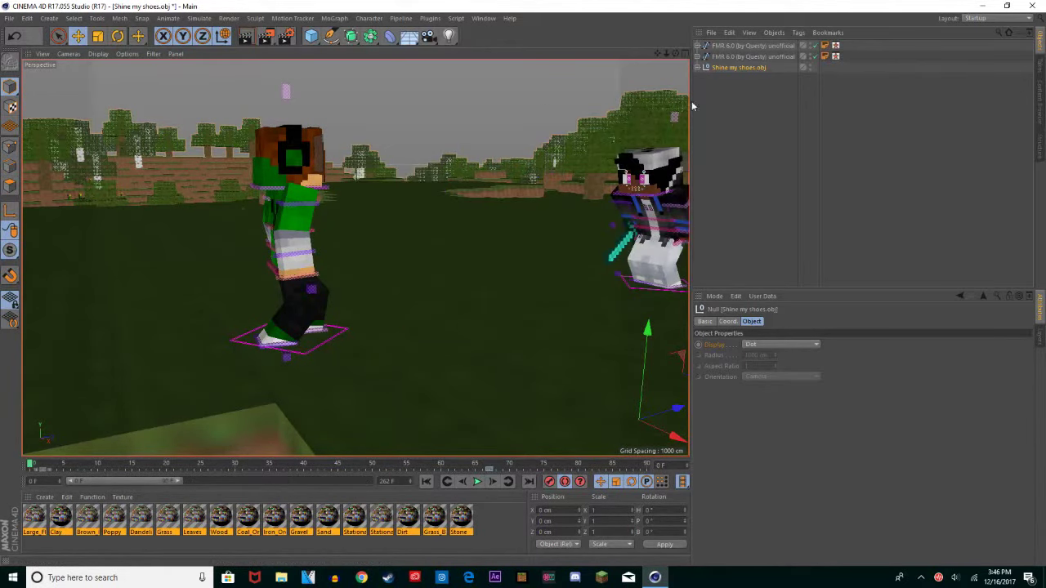
# Step: Move the second FMR 6.0 rig's landing keyframe to frame 67, matching the beat marker
pyautogui.click(747, 54)
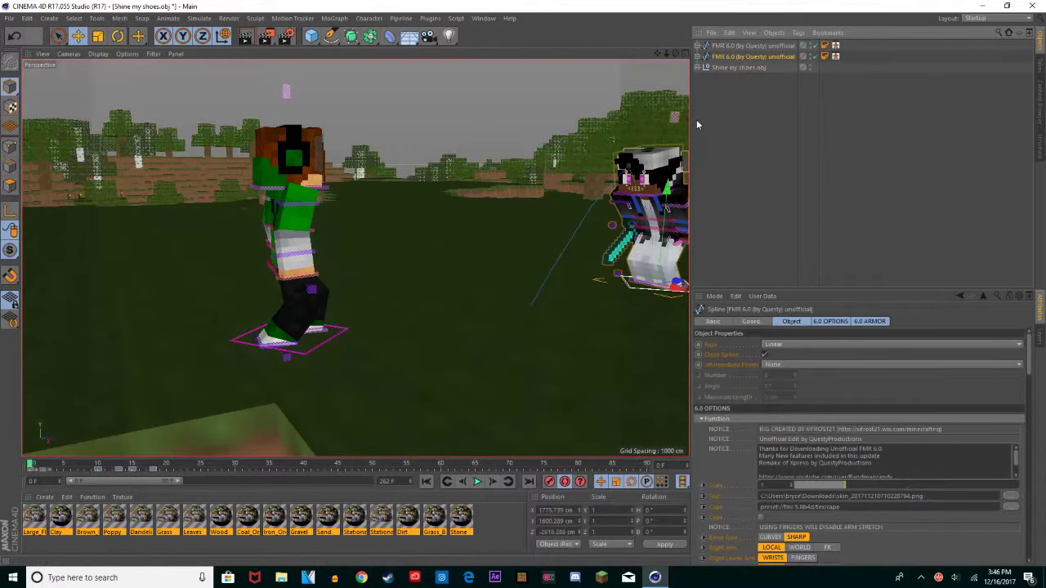
pyautogui.click(476, 482)
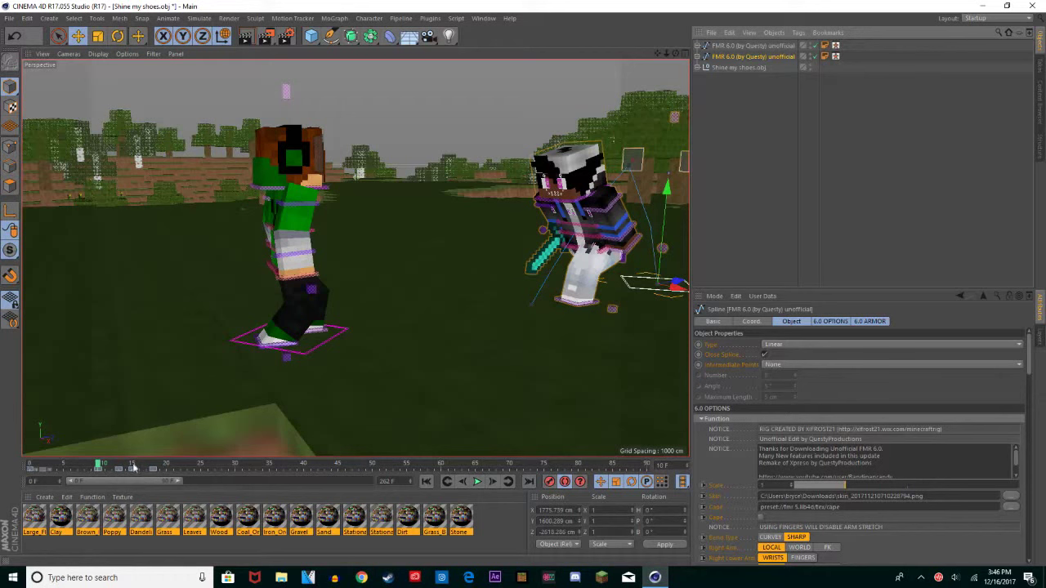
pyautogui.click(133, 469)
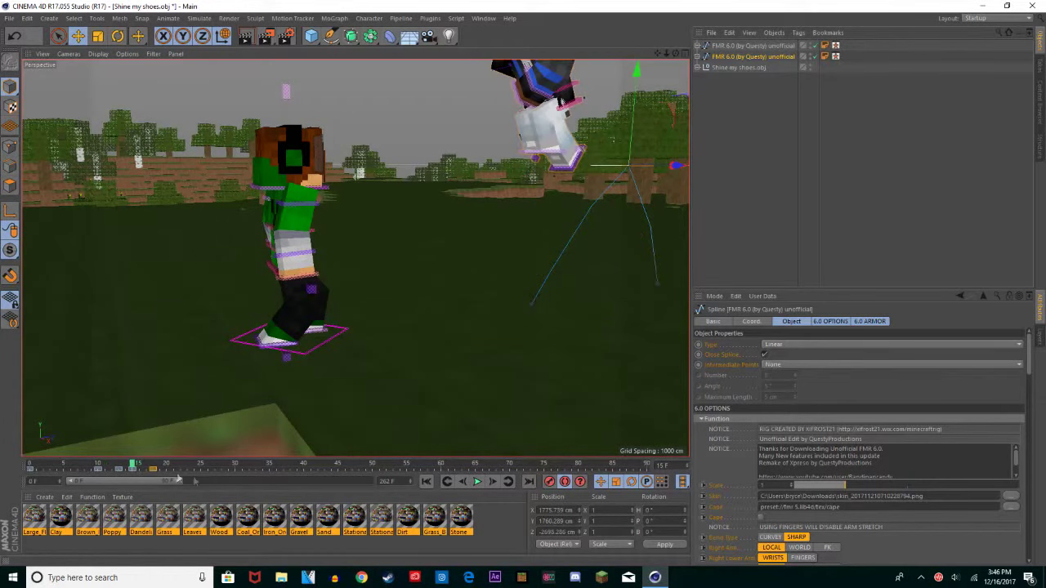
pyautogui.click(152, 471)
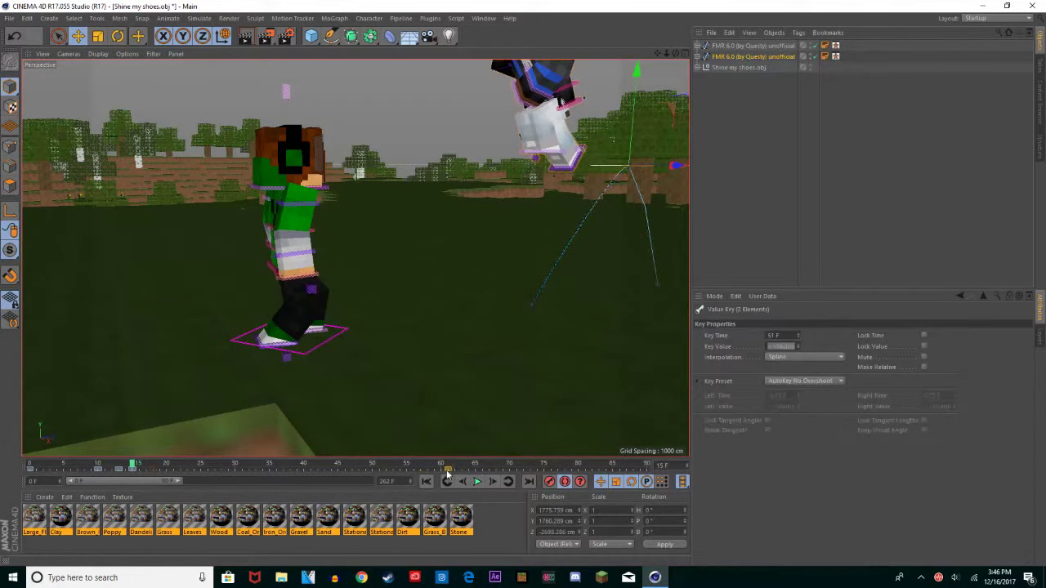
pyautogui.moveTo(454, 473); pyautogui.dragTo(459, 472)
pyautogui.click(456, 466)
pyautogui.moveTo(459, 470); pyautogui.dragTo(463, 470)
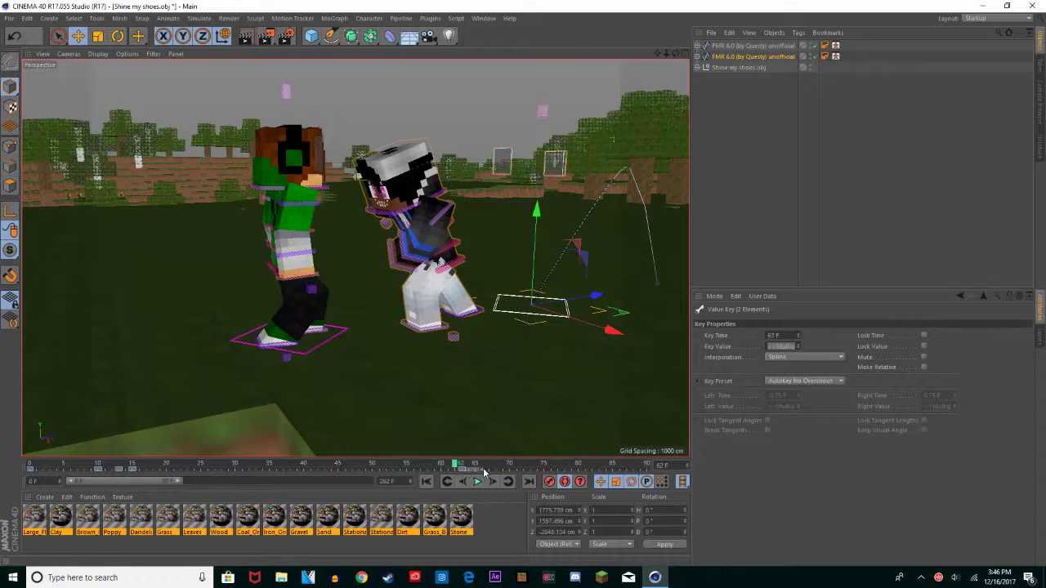
pyautogui.moveTo(463, 471); pyautogui.dragTo(484, 474)
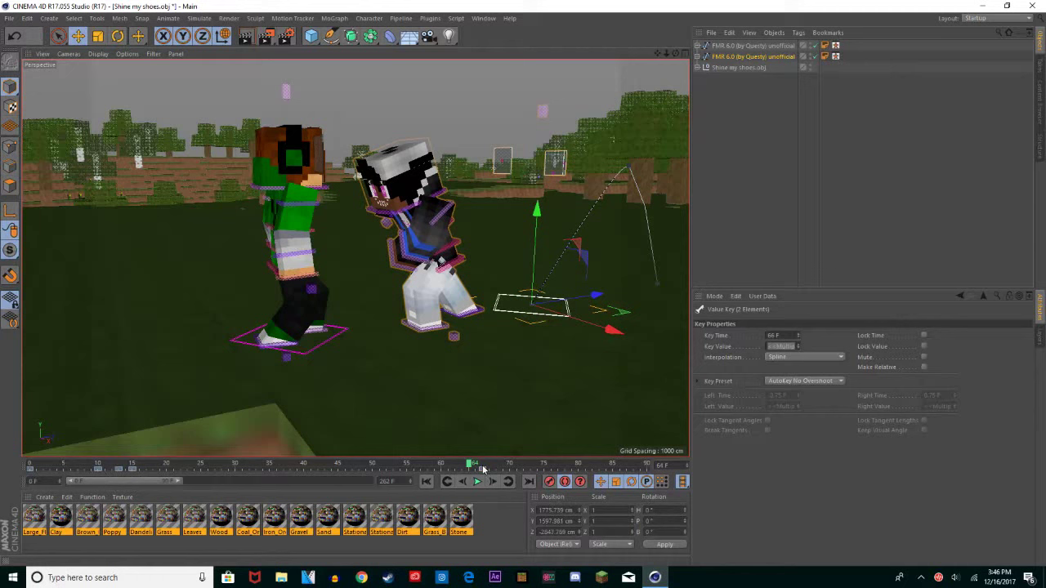
pyautogui.click(482, 466)
pyautogui.click(490, 467)
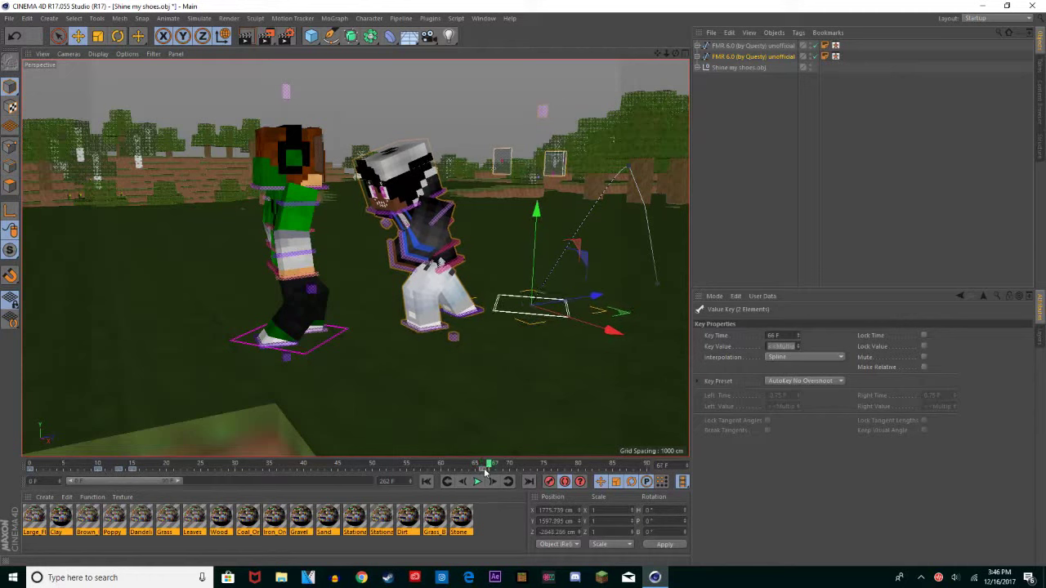
pyautogui.moveTo(486, 472); pyautogui.dragTo(488, 472)
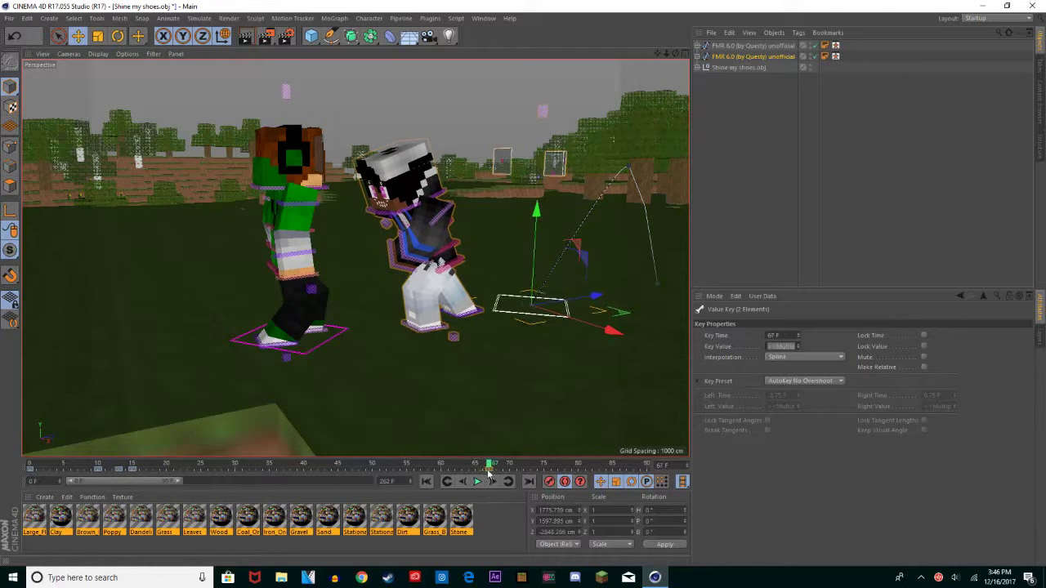
# Step: Return to frame 0 and reselect the Dead To Me sound track in the F-Curve timeline
pyautogui.click(31, 466)
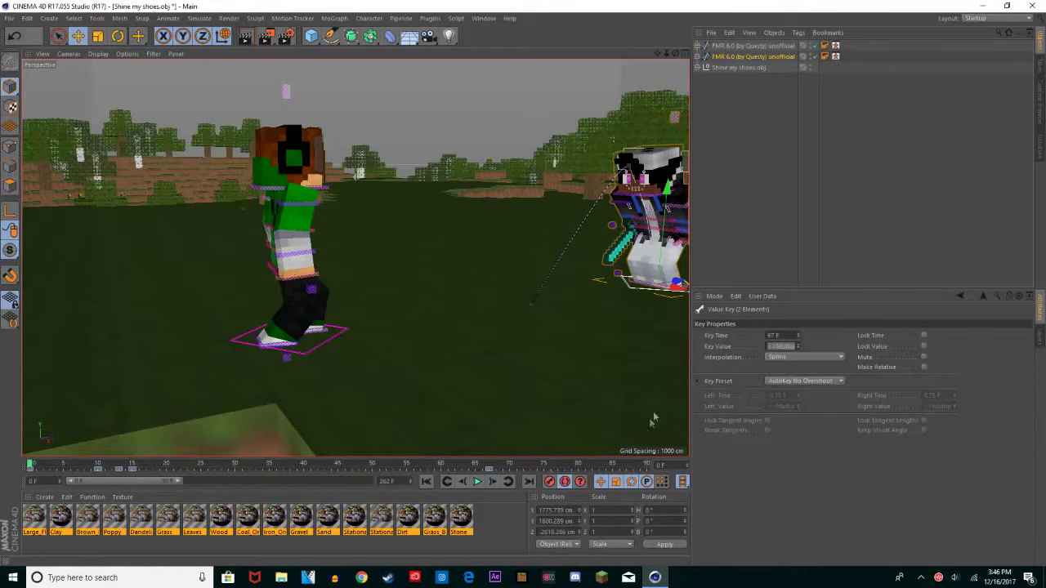
pyautogui.click(764, 92)
pyautogui.click(482, 18)
pyautogui.click(516, 130)
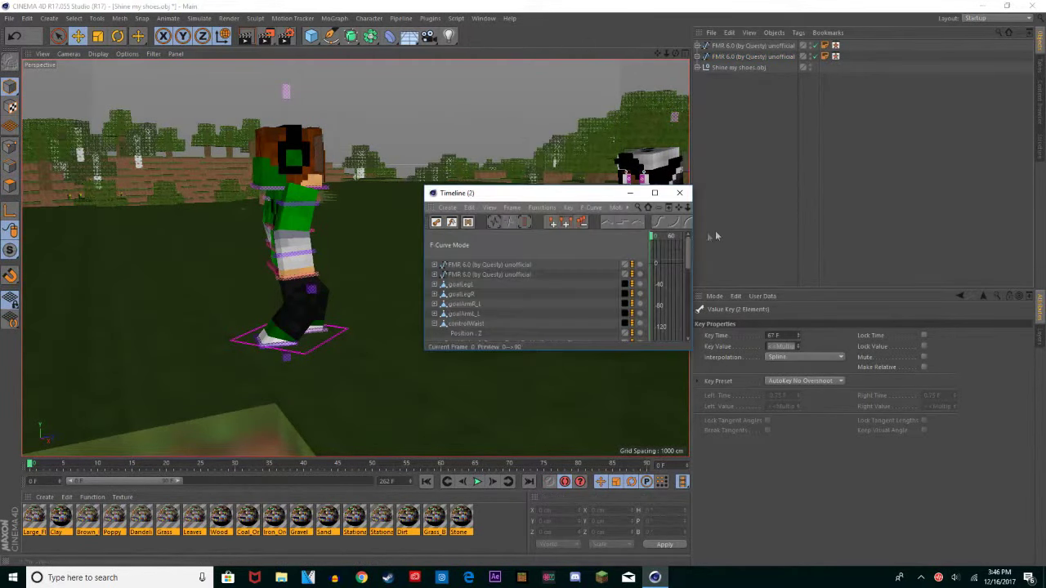
pyautogui.scroll(-5, 527, 314)
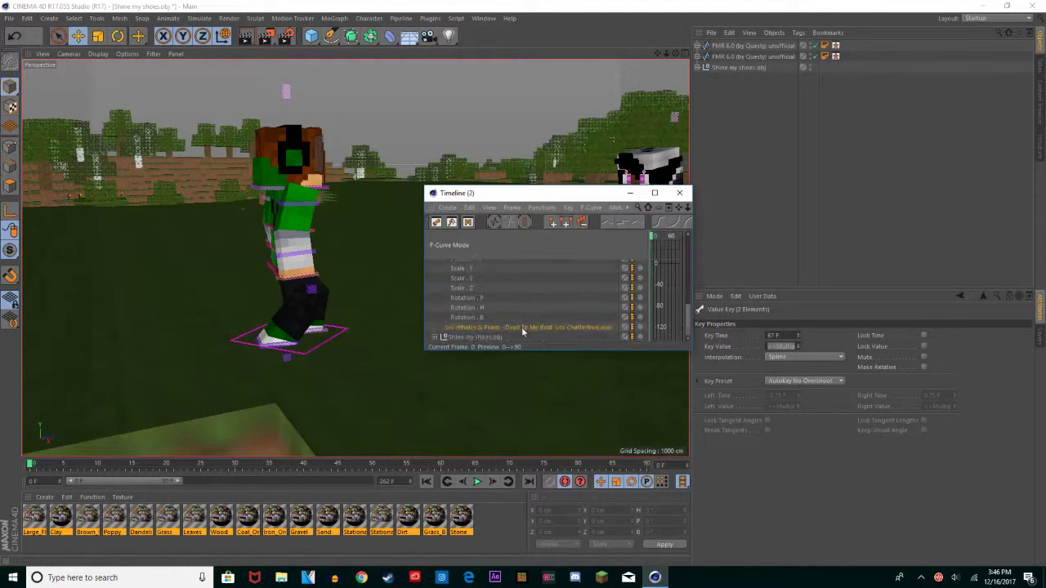
pyautogui.click(522, 326)
pyautogui.click(679, 193)
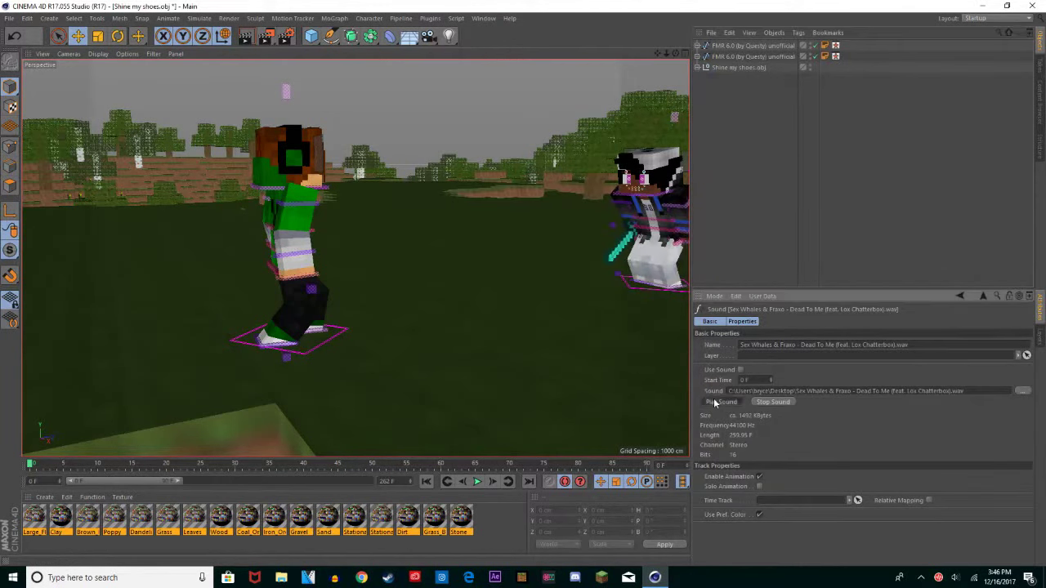
# Step: Play the Dead To Me sound together with the animation from frame 0, stopping at about frame 66
pyautogui.click(713, 400)
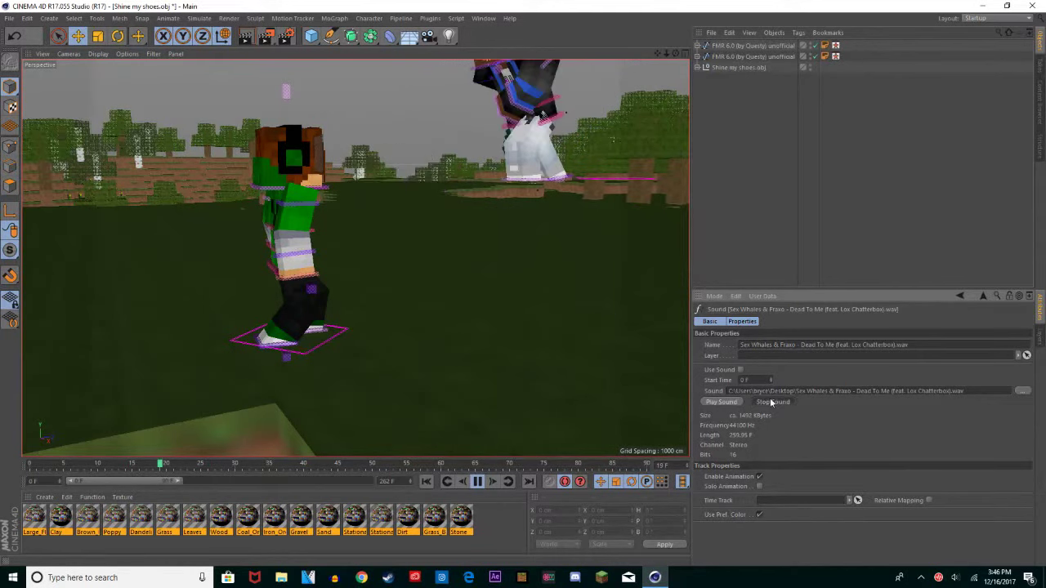
pyautogui.press('F8')
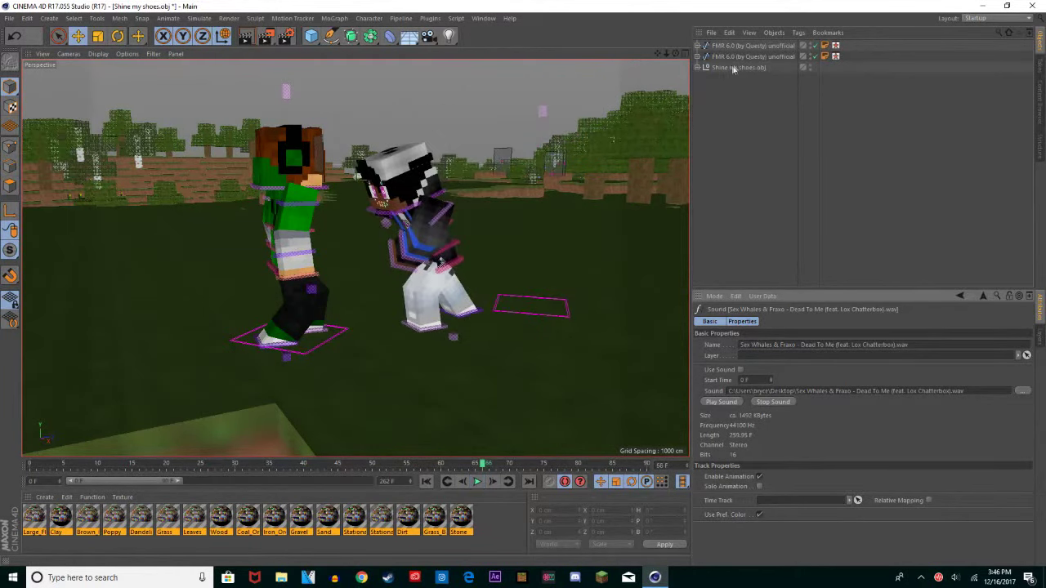
# Step: Copy the second FMR 6.0 rig's midair keyframe at frame 15
pyautogui.click(750, 56)
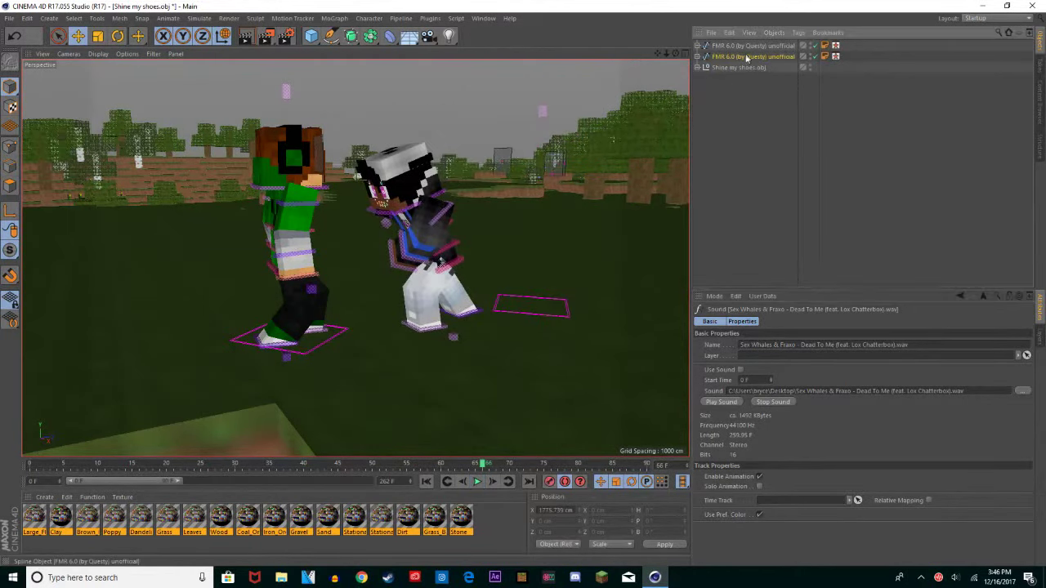
pyautogui.click(478, 465)
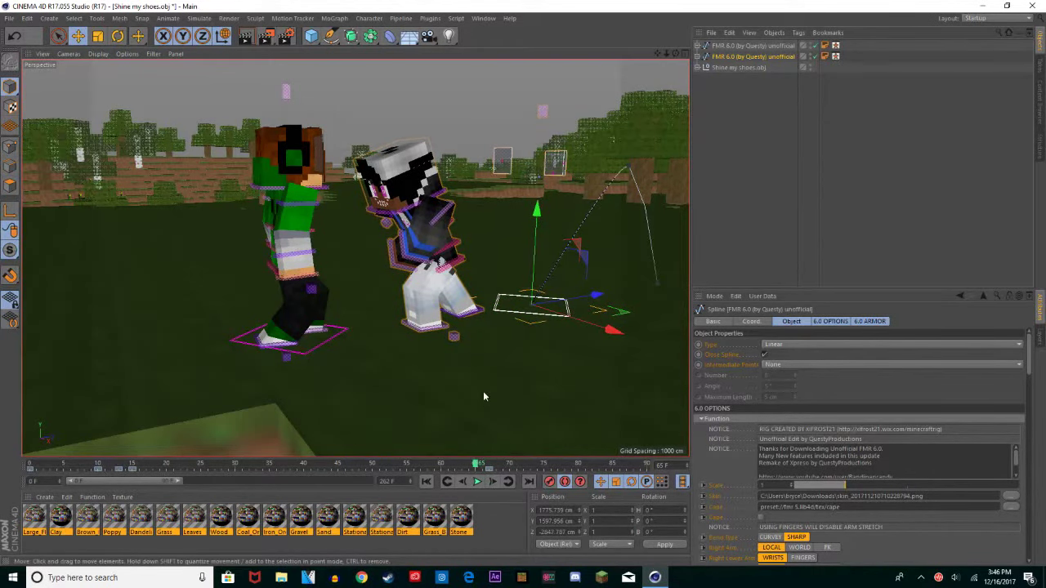
pyautogui.click(133, 465)
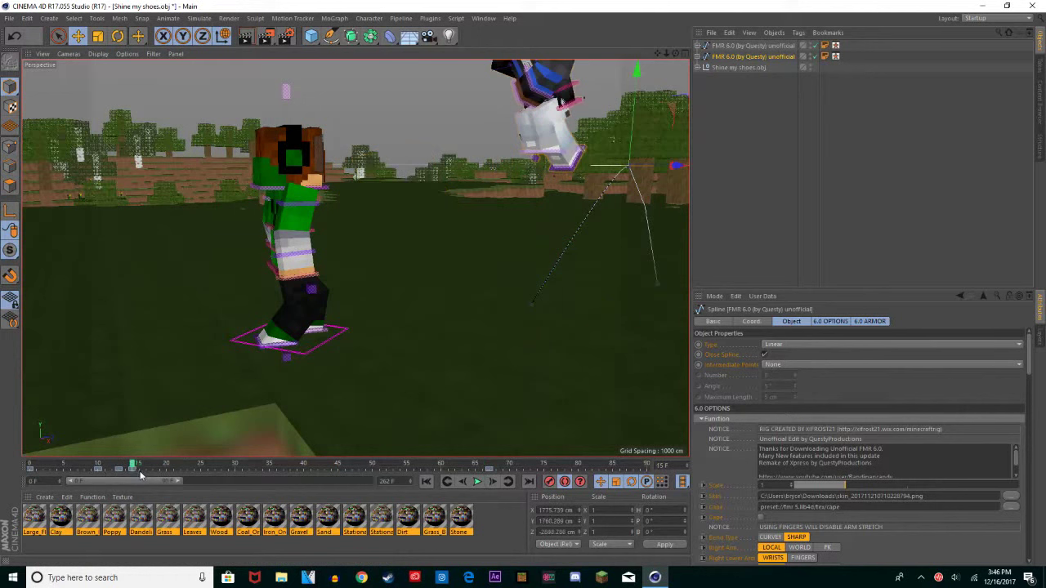
pyautogui.click(129, 472)
pyautogui.rightClick(132, 470)
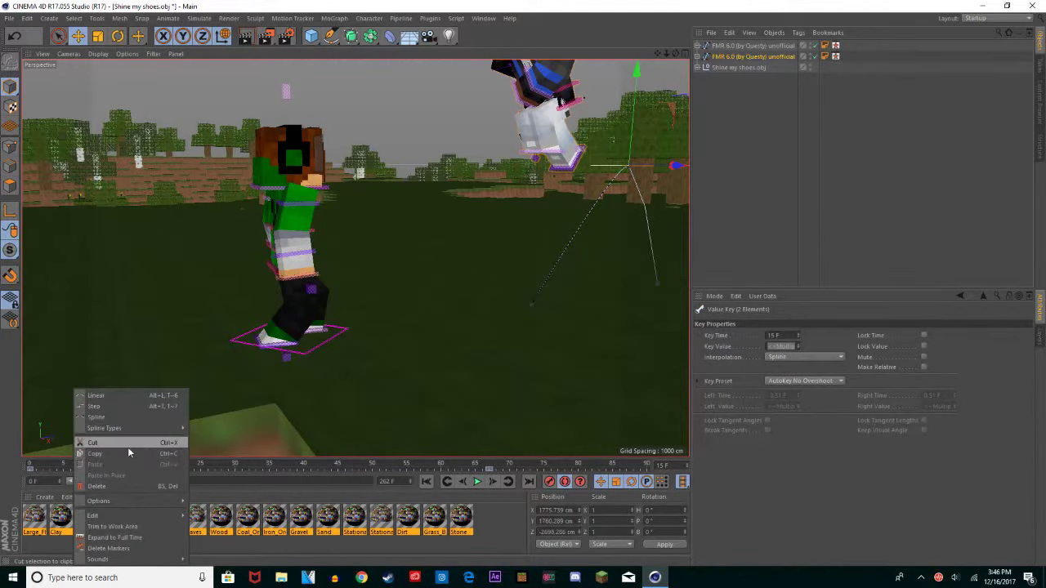
pyautogui.click(124, 452)
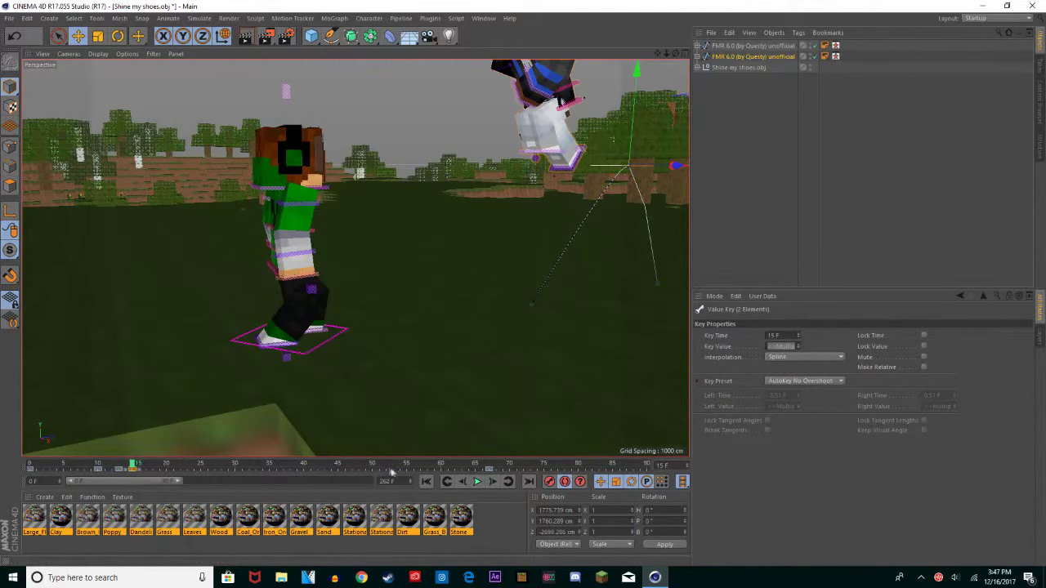
# Step: Paste the copied midair keyframe shortly before the landing and move it to frame 65, scrubbing through the landing to check it
pyautogui.rightClick(470, 470)
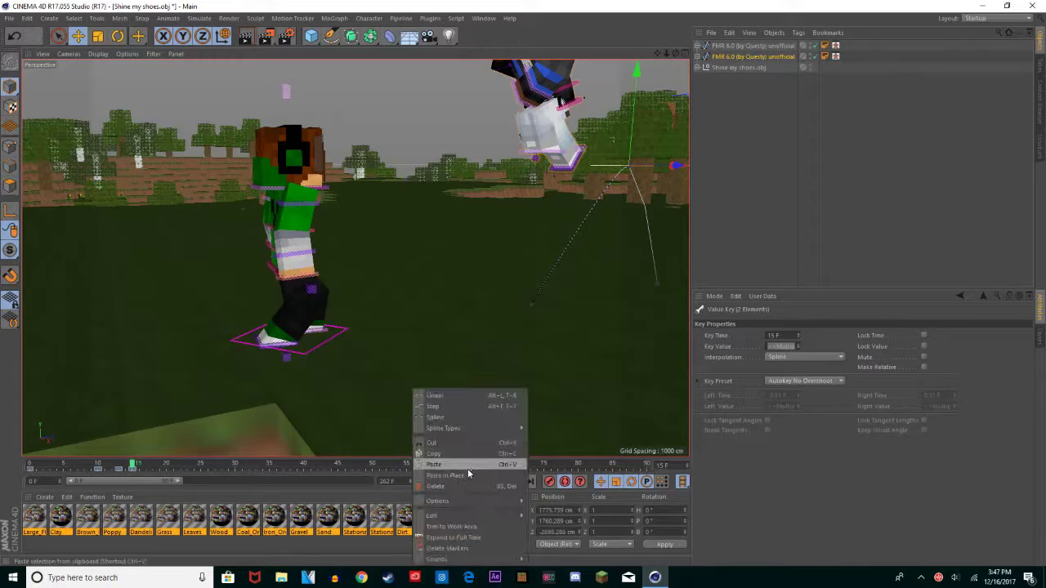
pyautogui.click(467, 468)
pyautogui.click(478, 482)
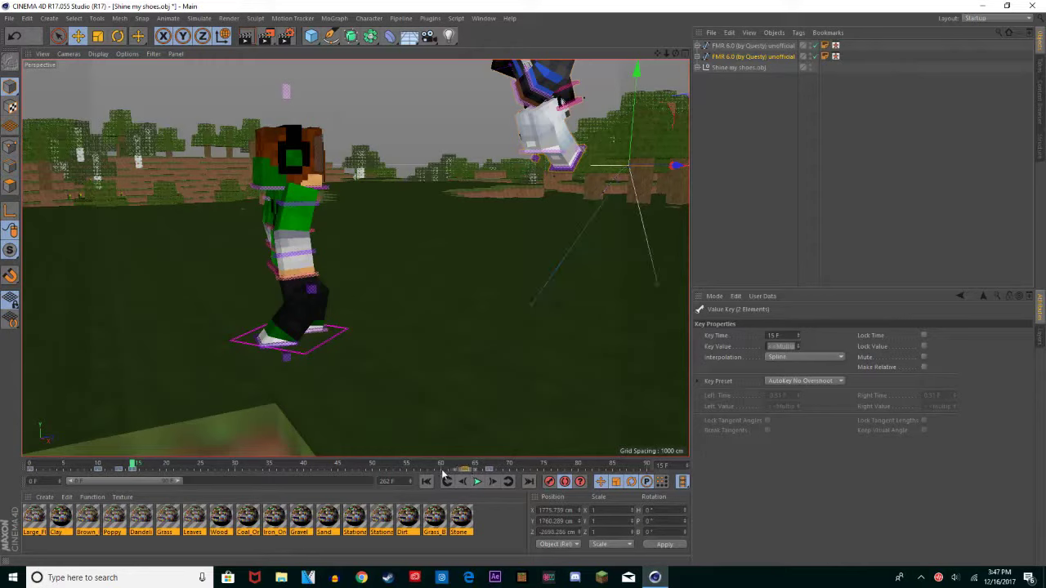
pyautogui.click(447, 465)
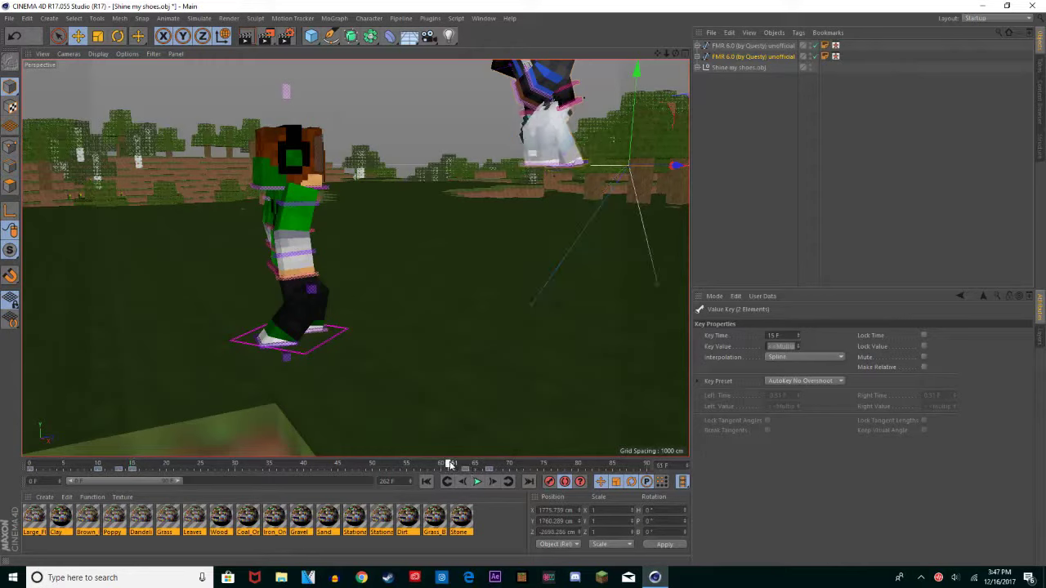
pyautogui.moveTo(451, 465); pyautogui.dragTo(510, 465)
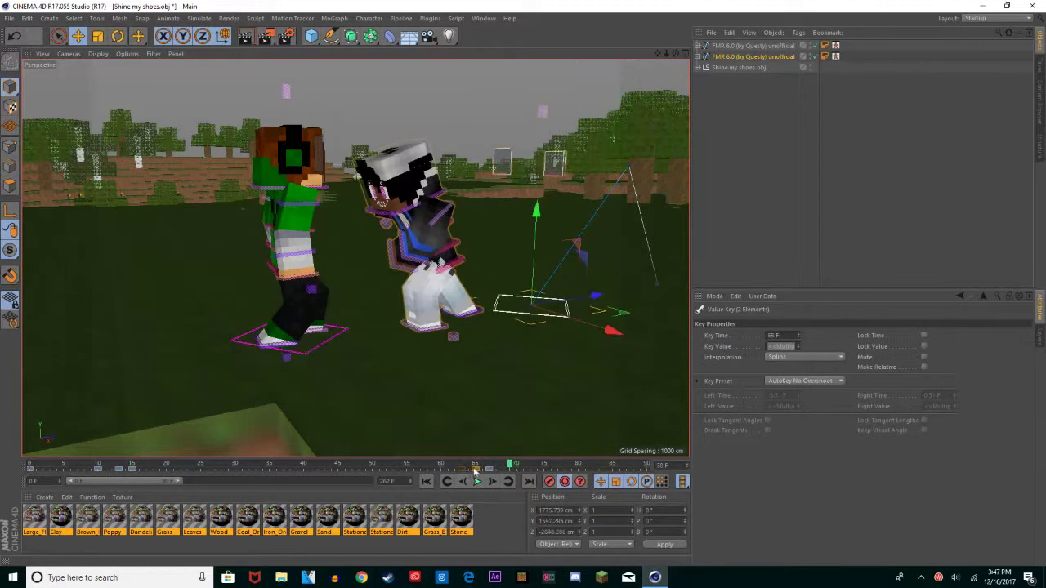
pyautogui.click(478, 465)
pyautogui.moveTo(479, 465); pyautogui.dragTo(491, 465)
# Step: Reselect the Dead To Me sound track in the F-Curve timeline and replay it with the animation from frame 0 to about frame 71
pyautogui.click(30, 465)
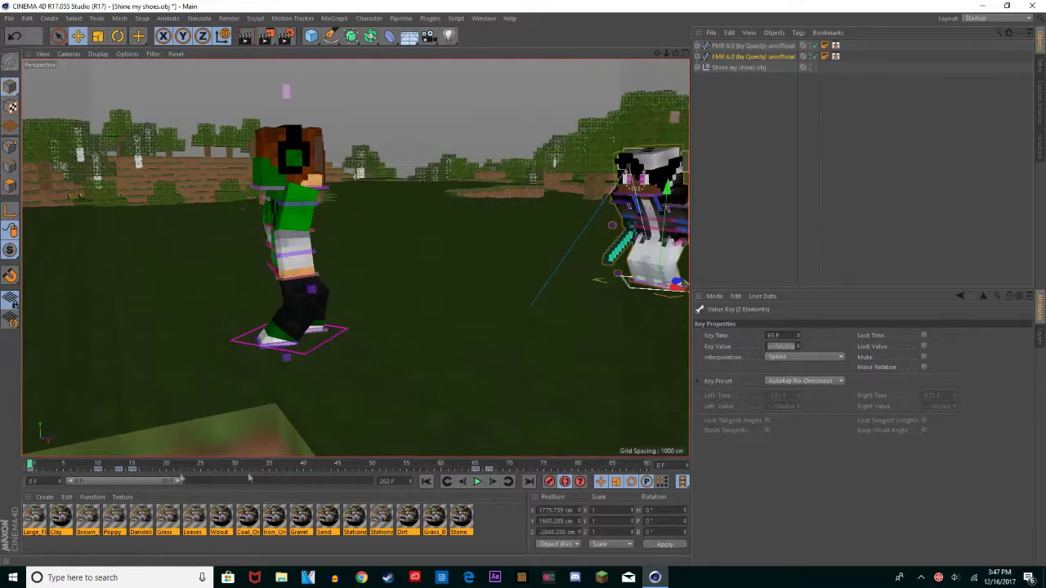
pyautogui.click(483, 18)
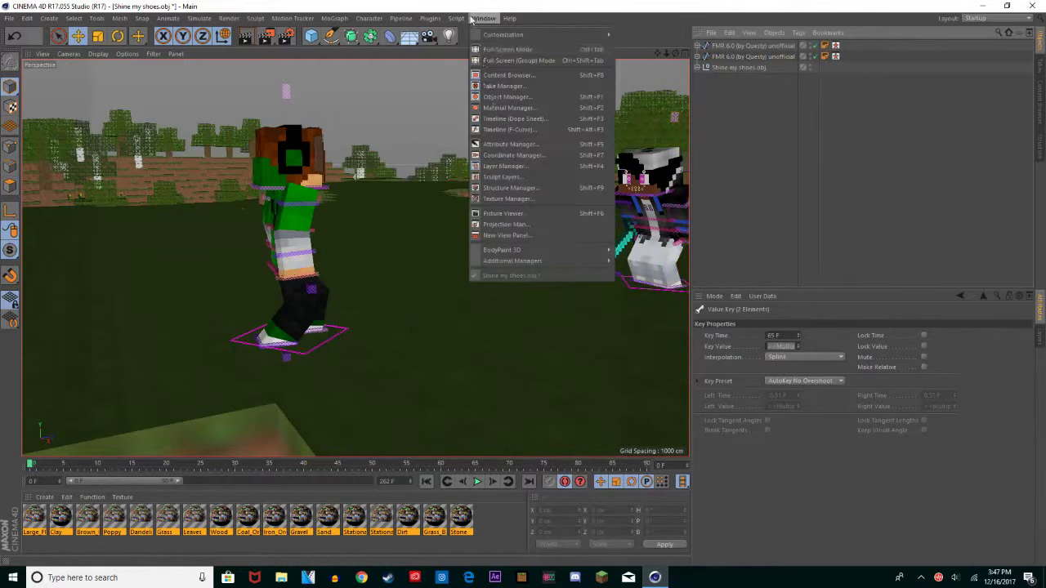
pyautogui.click(539, 144)
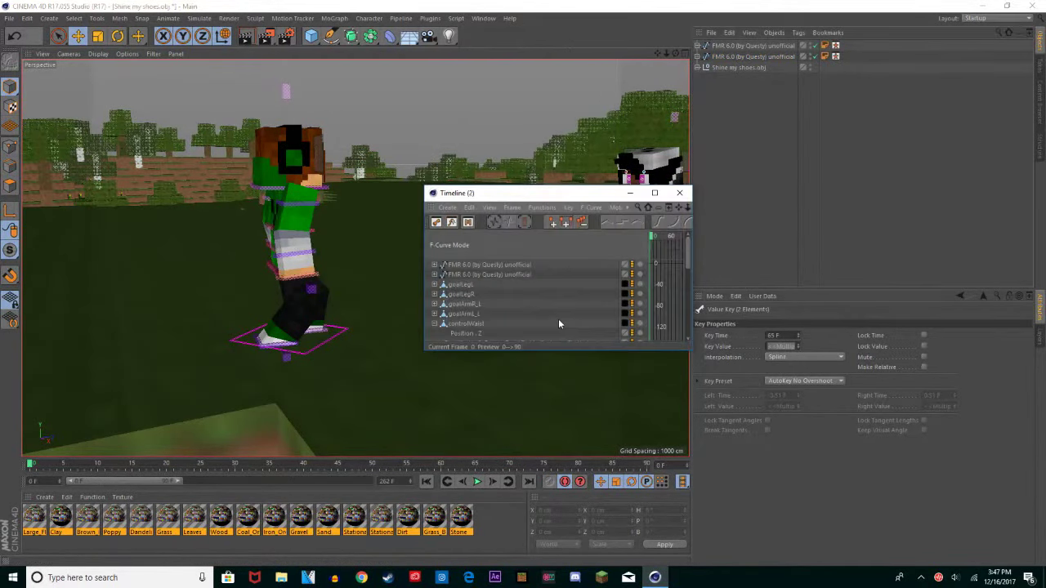
pyautogui.click(561, 326)
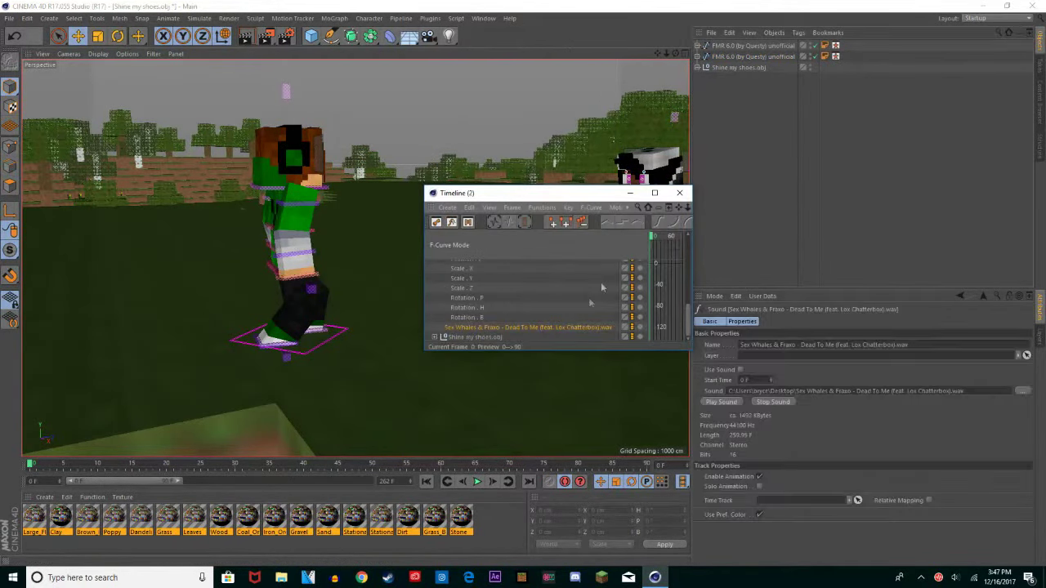
pyautogui.click(679, 193)
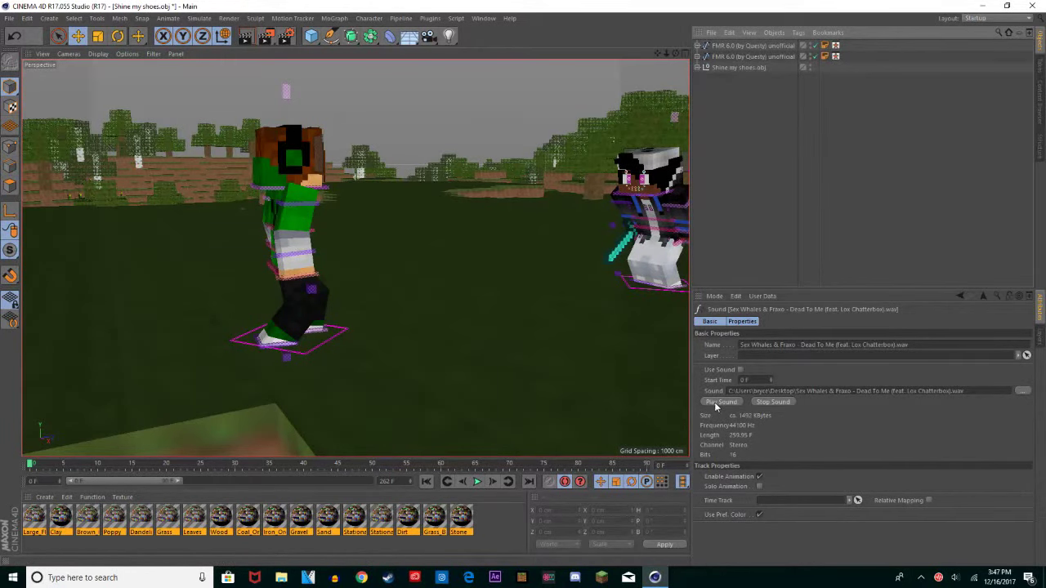
pyautogui.click(714, 402)
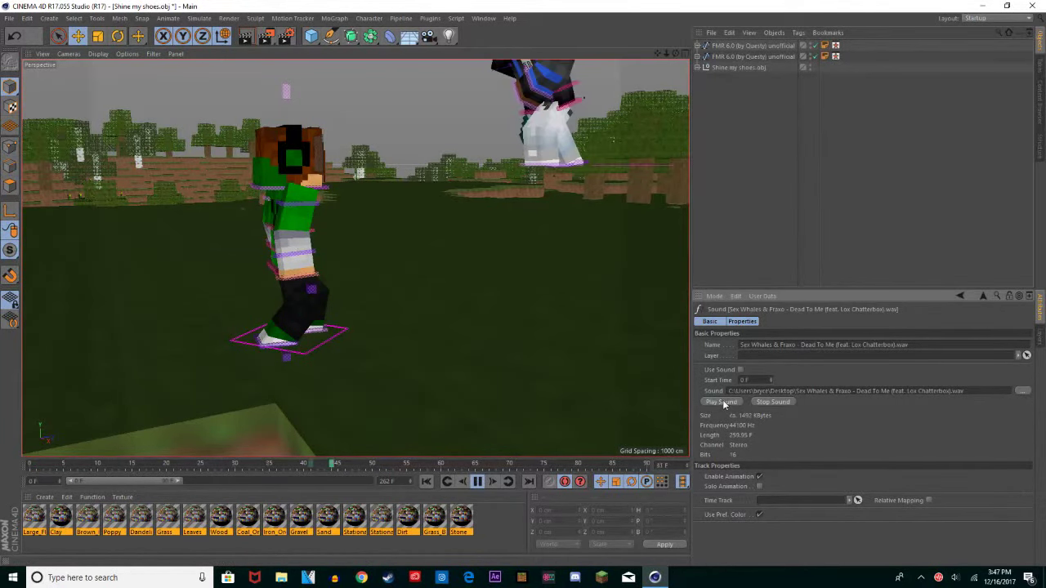
pyautogui.press('F8')
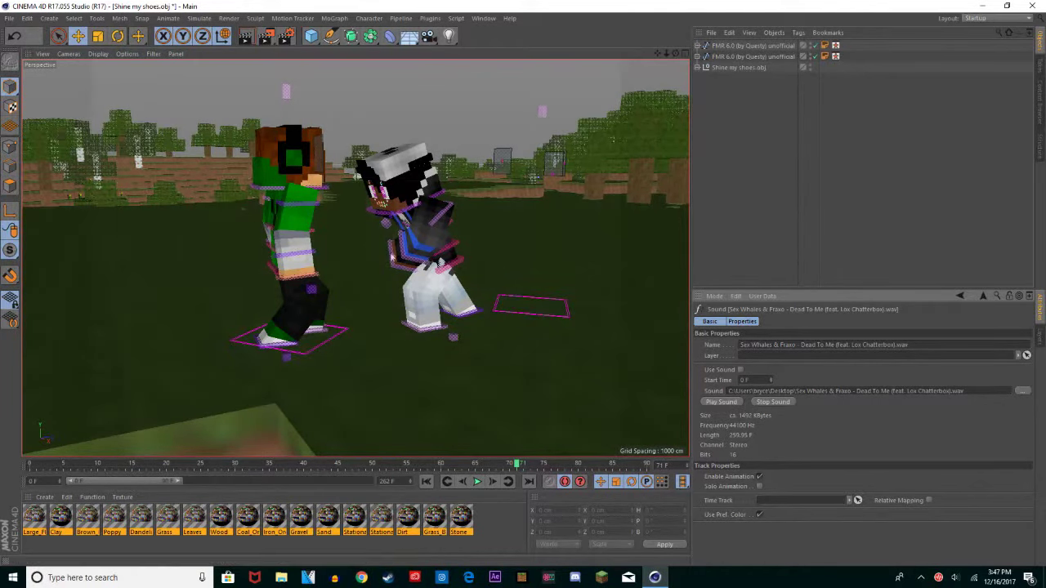
# Step: Minimize Cinema 4D to reach the desktop
pyautogui.click(983, 6)
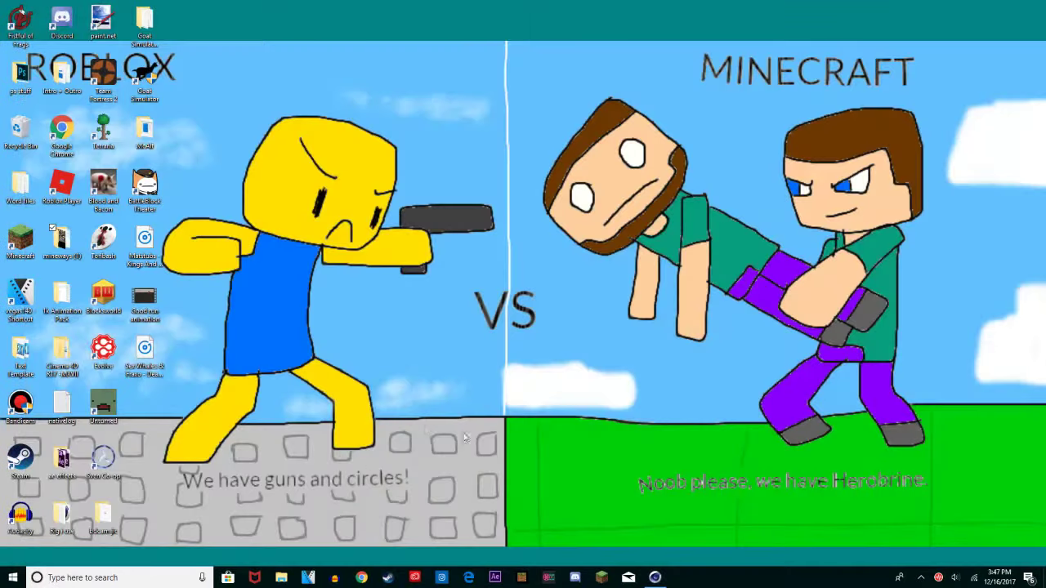